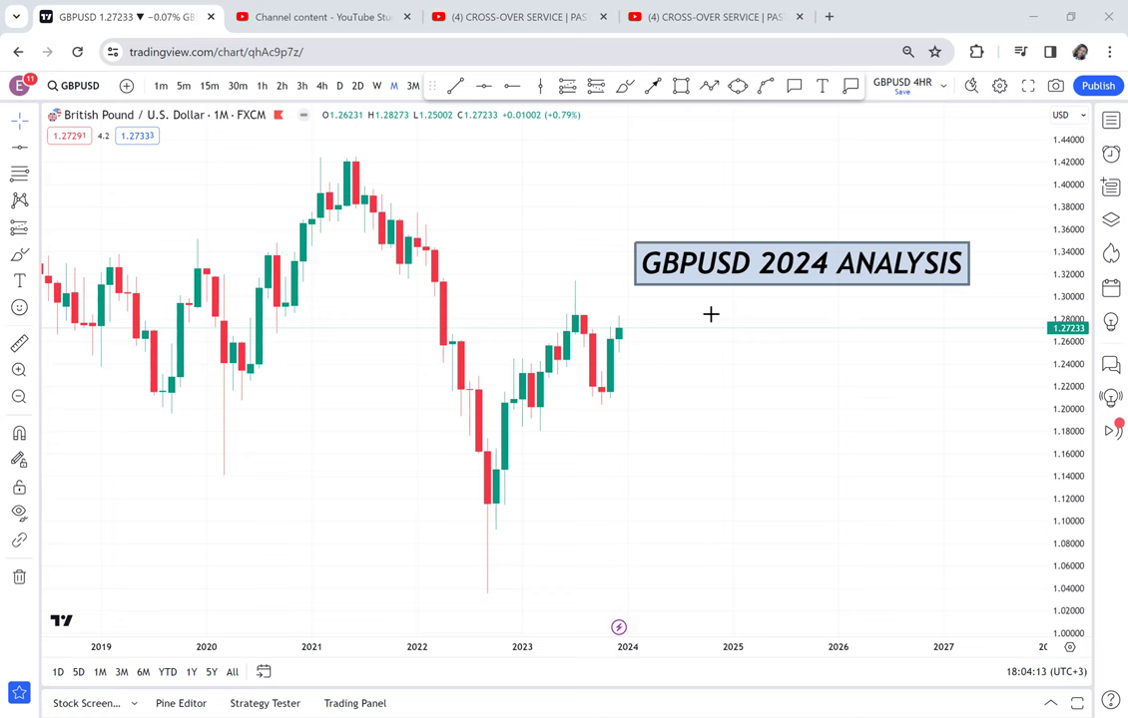
Move the favourite drawing tools clear of the Replay control and start a bar replay from early 2023.
drag(910, 367, 750, 343)
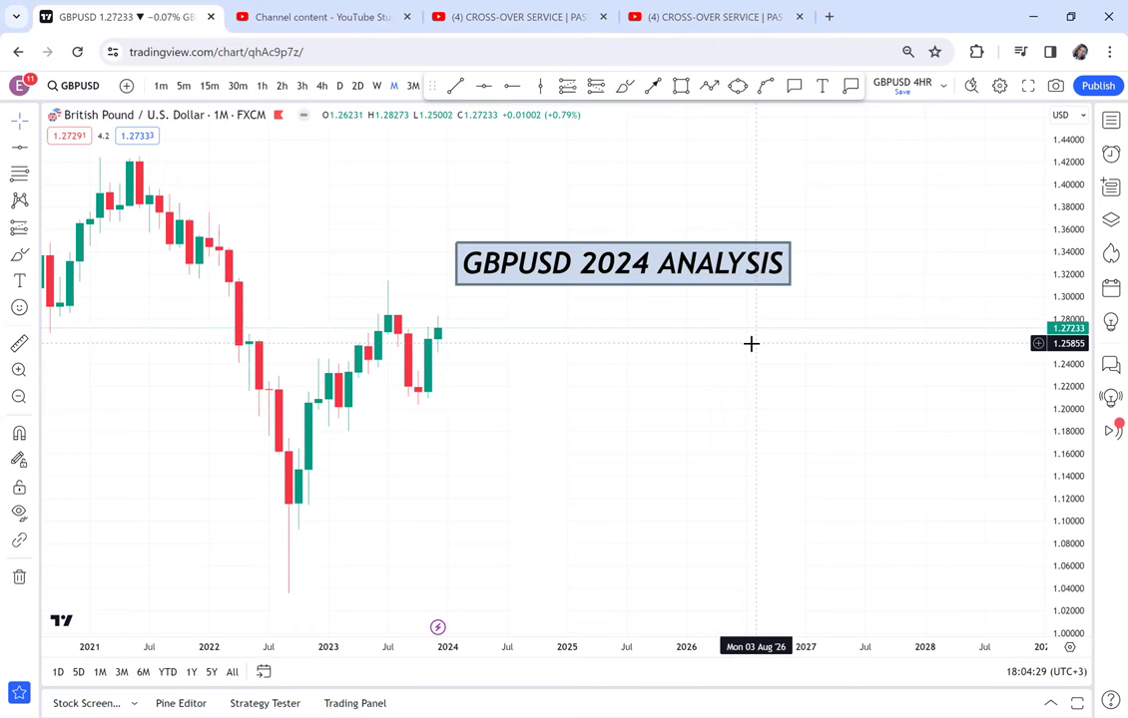
drag(584, 339, 694, 317)
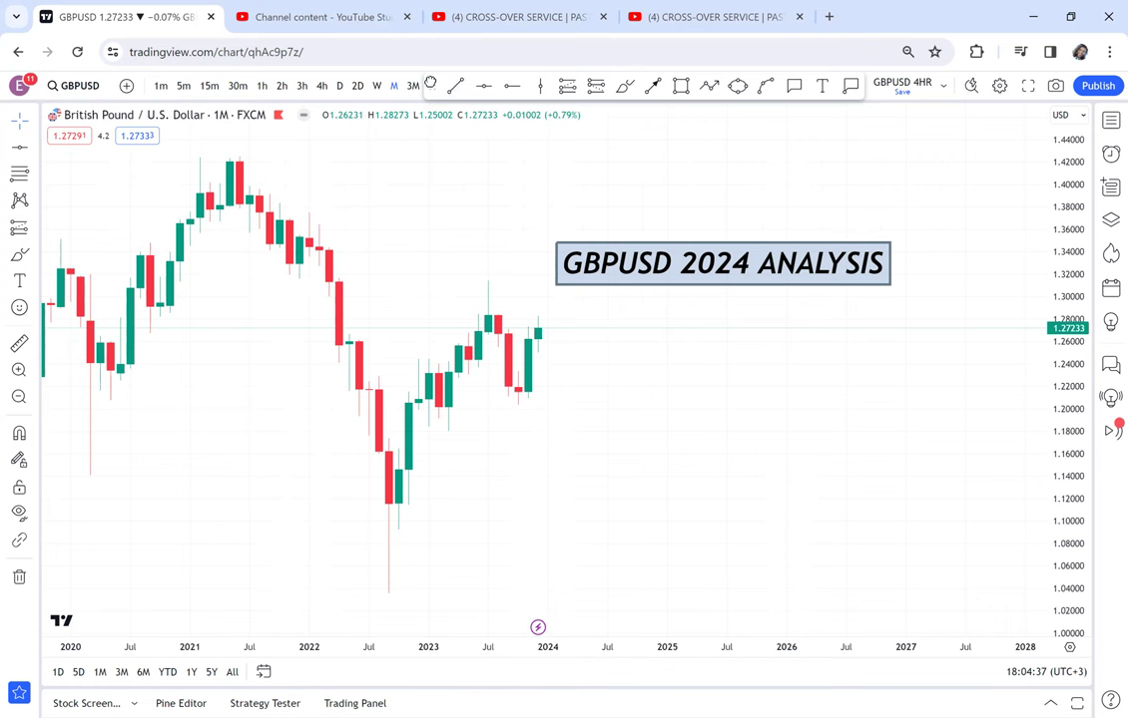
drag(432, 84, 584, 140)
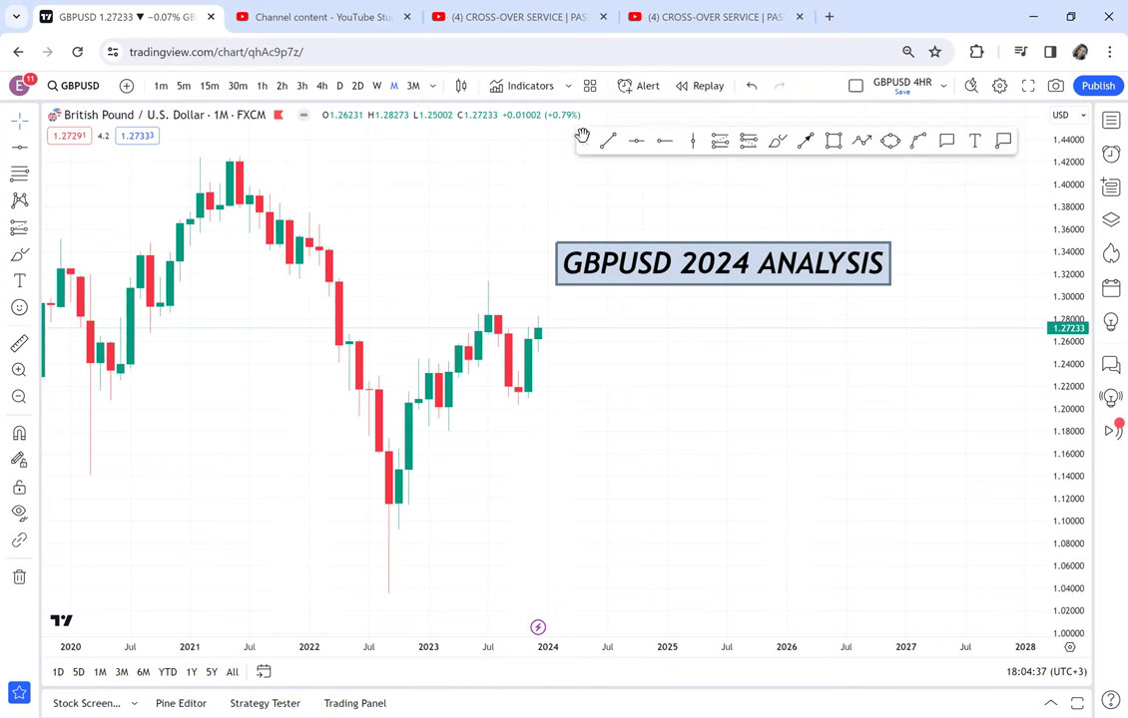
click(688, 89)
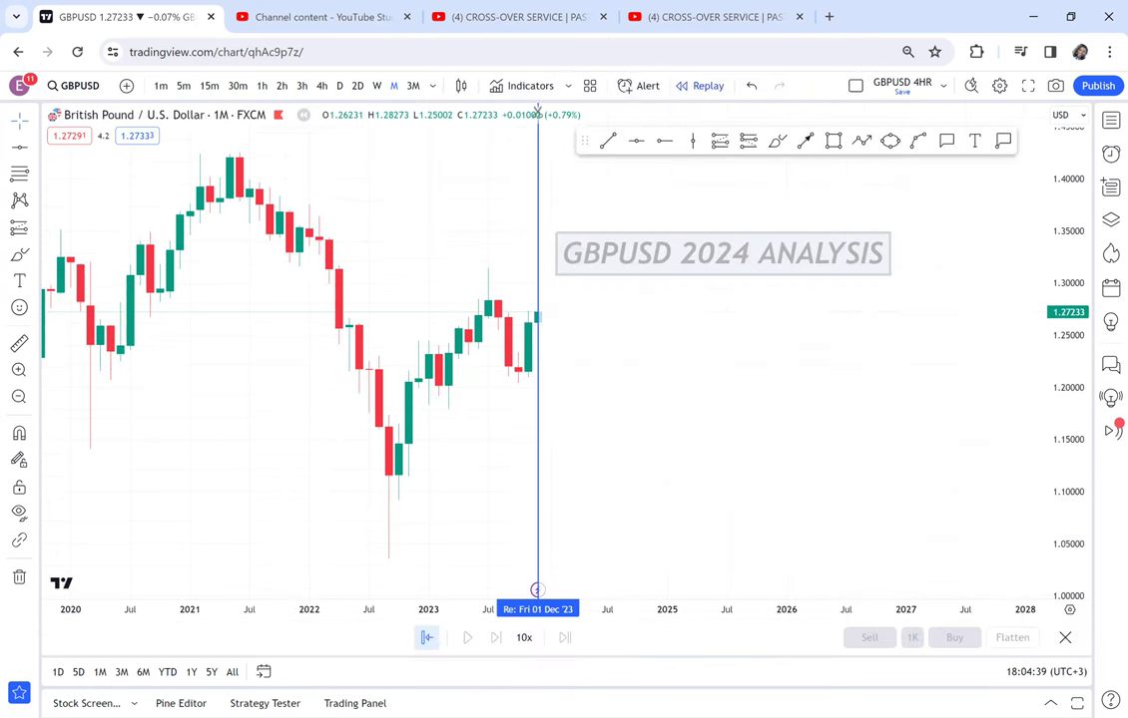
click(438, 326)
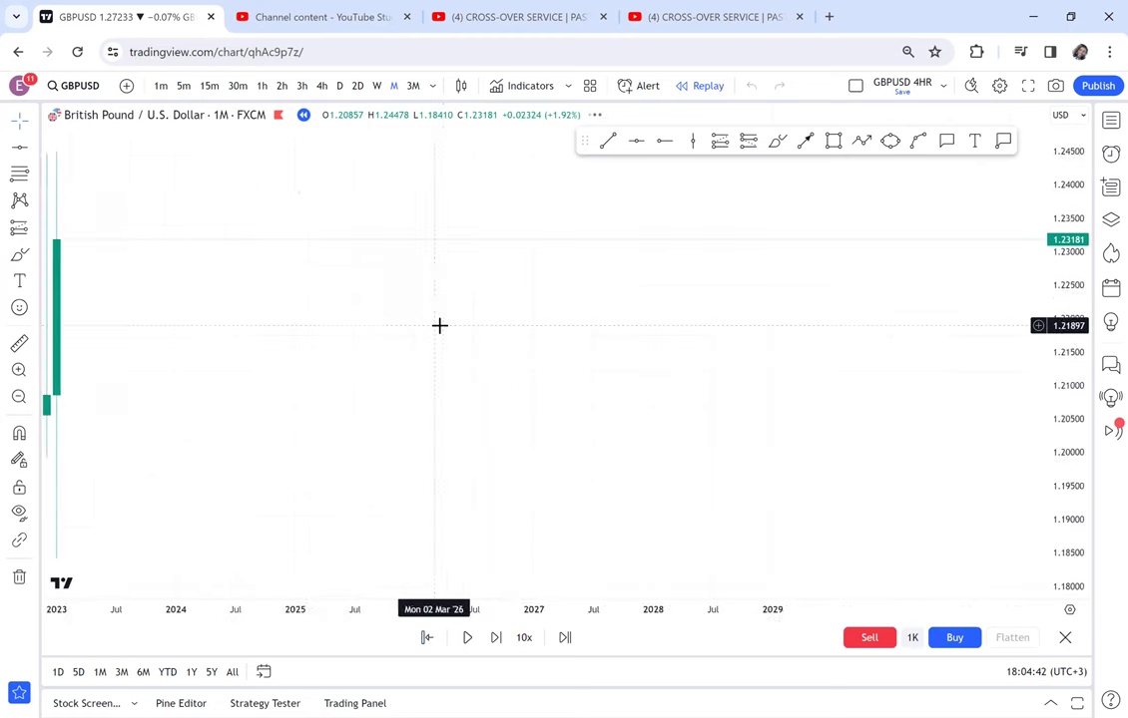
Reset the replay starting point to January 2023 and bring the latest candle back into view.
drag(638, 377, 428, 307)
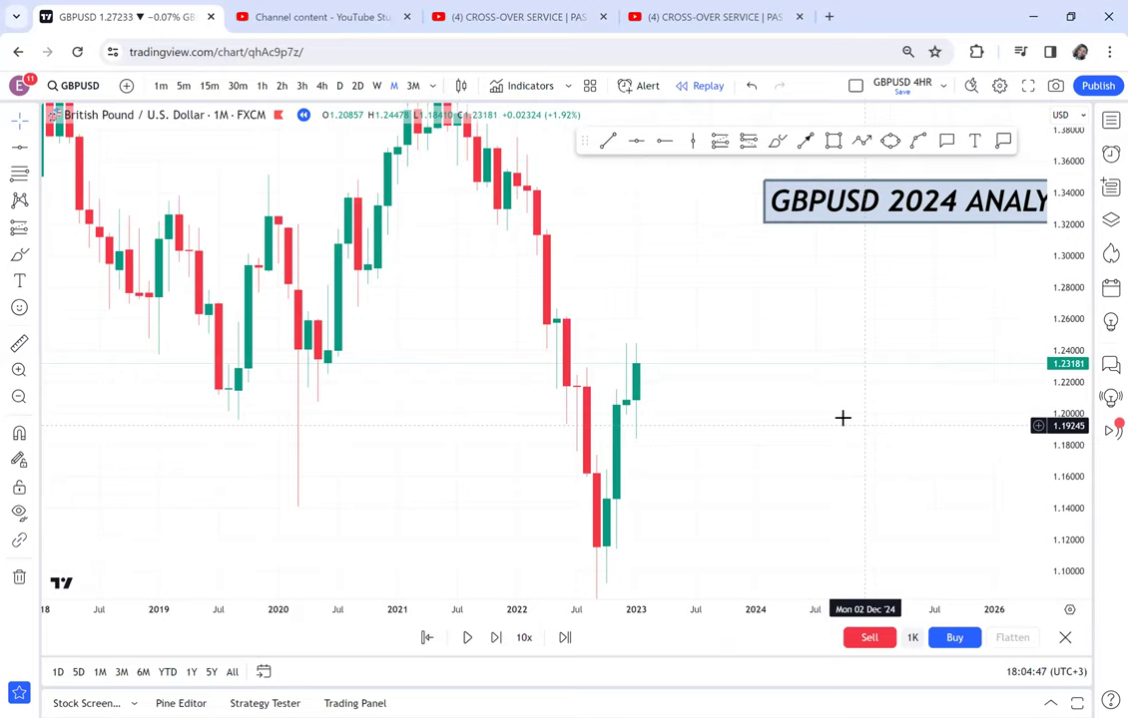
scroll(693, 317, right, 5)
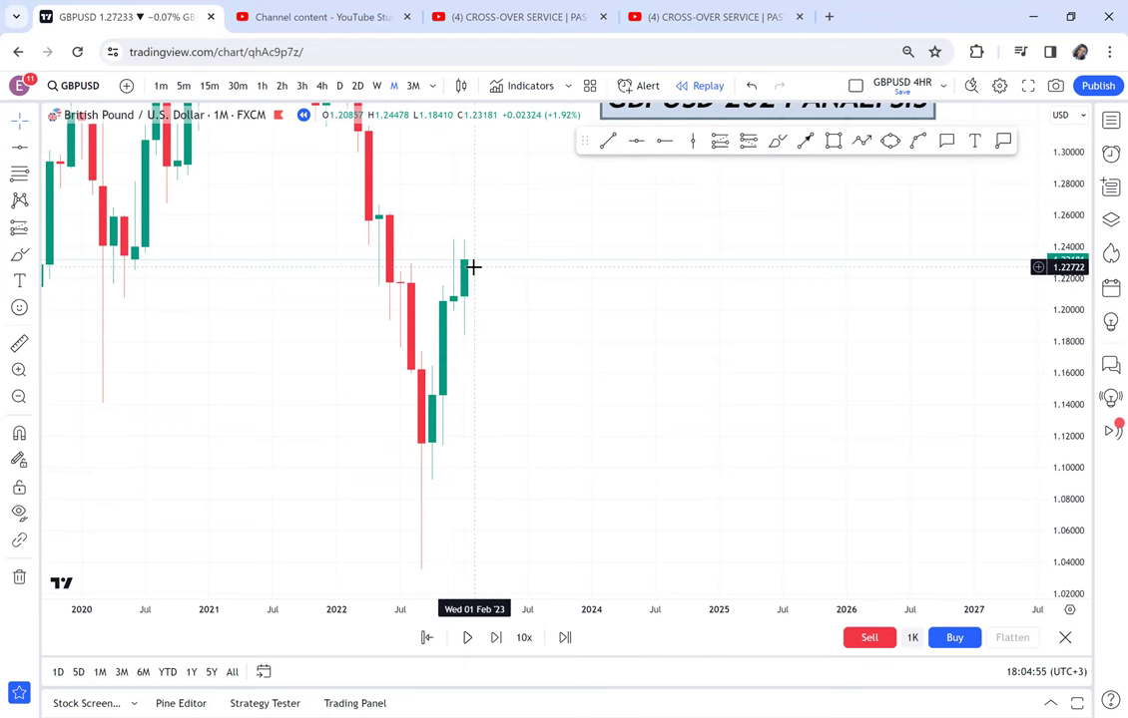
click(427, 637)
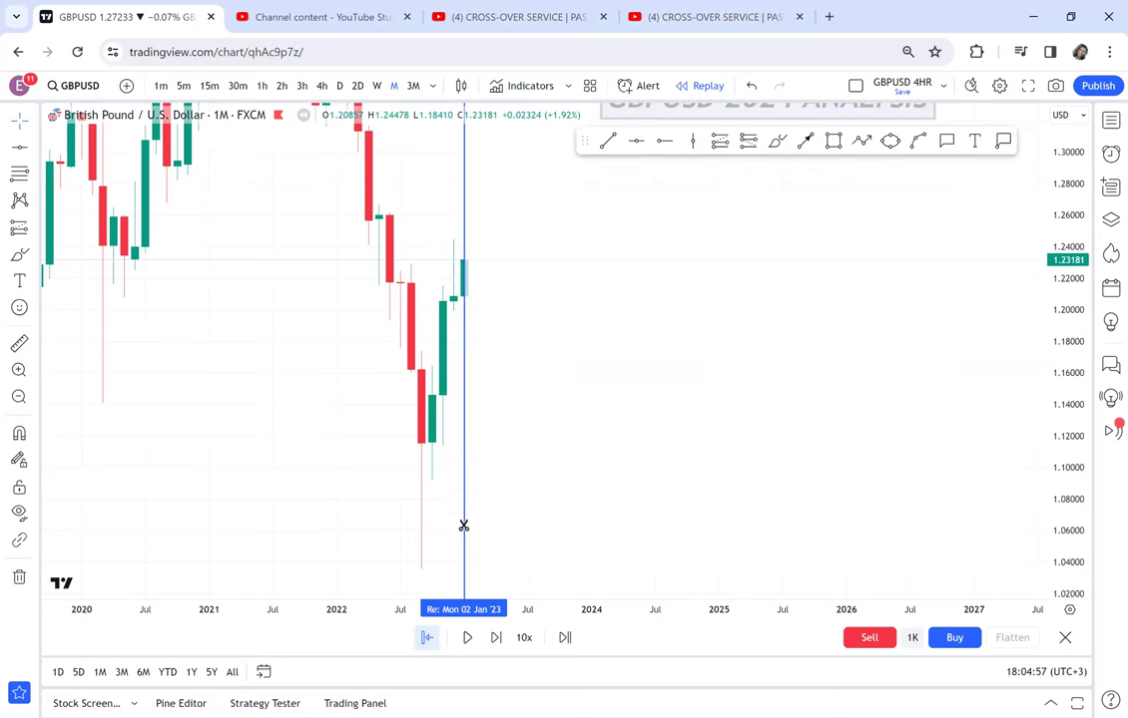
click(469, 448)
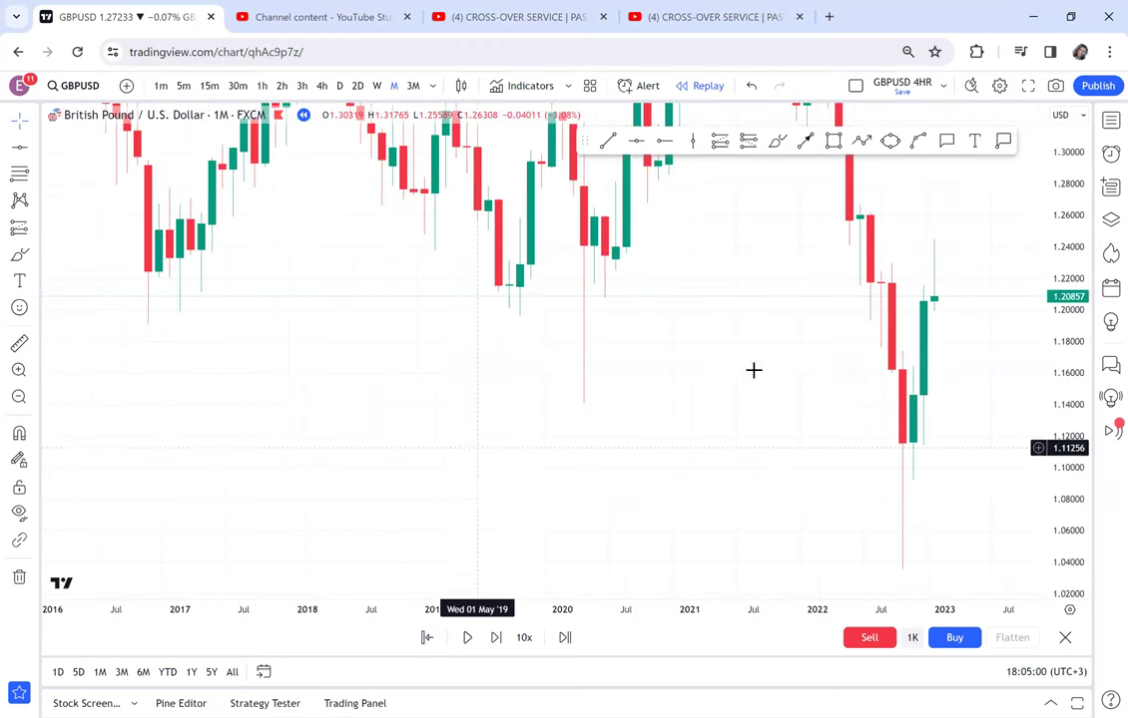
drag(936, 304, 467, 378)
scroll(467, 377, up, 1)
key(shift+Right)
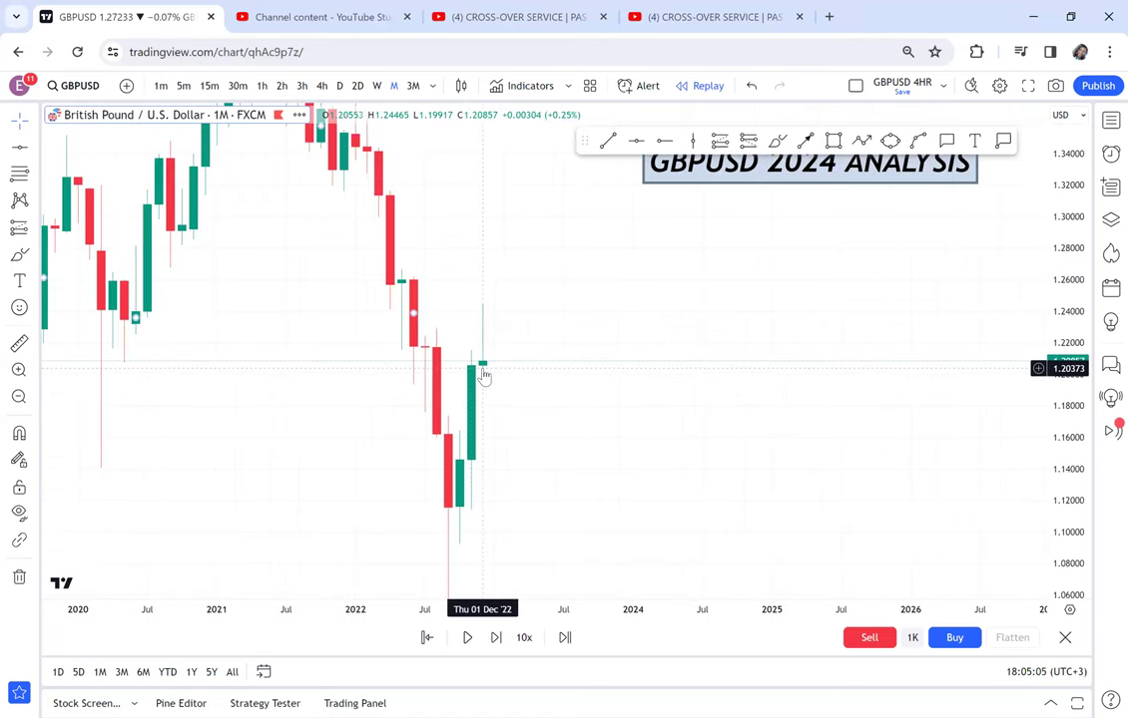
Play the monthly replay forward to the July 2023 candle, pausing at May 2023 to examine the move.
click(468, 642)
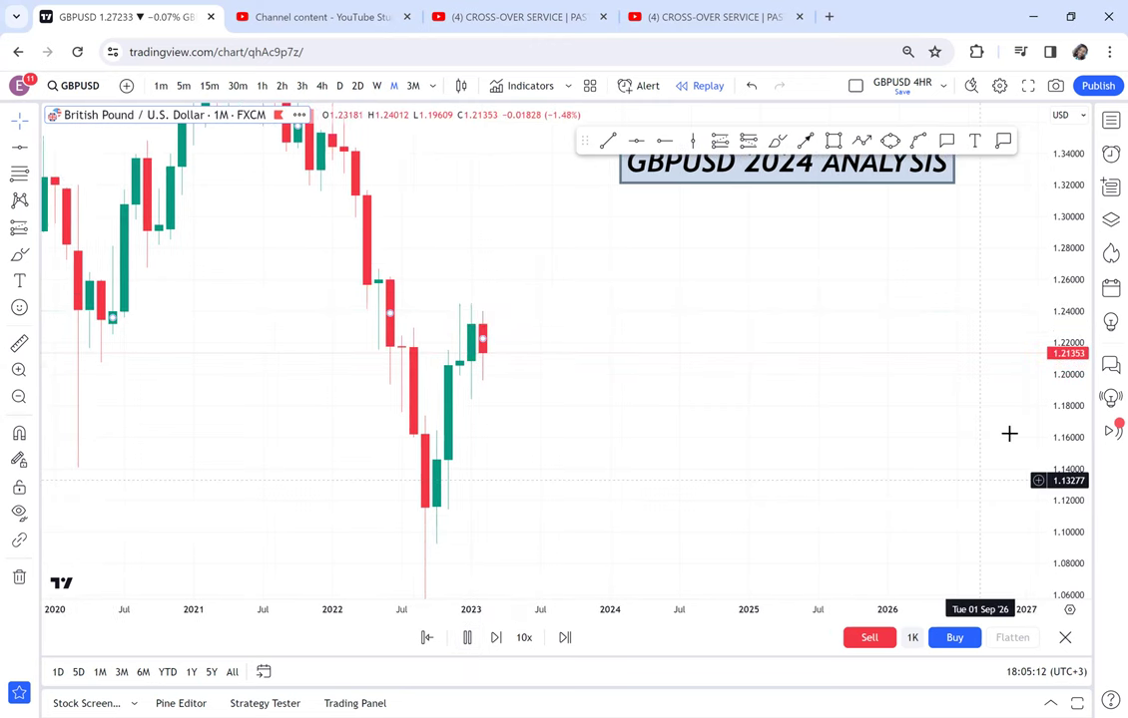
double_click(1060, 289)
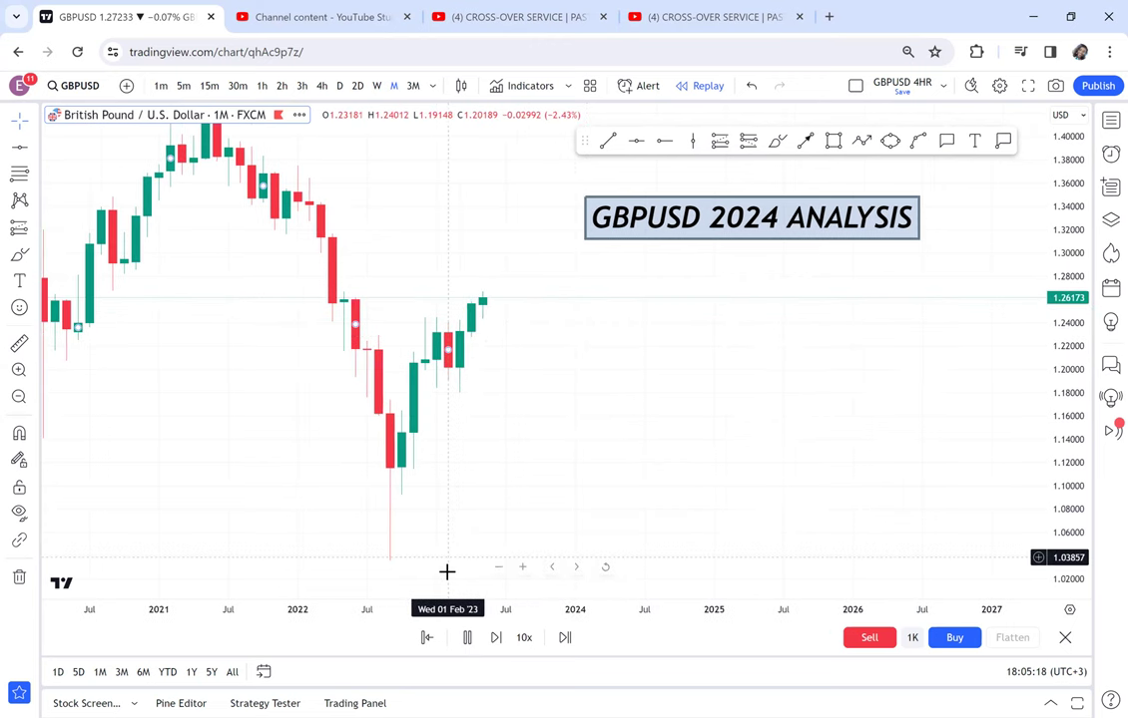
click(468, 640)
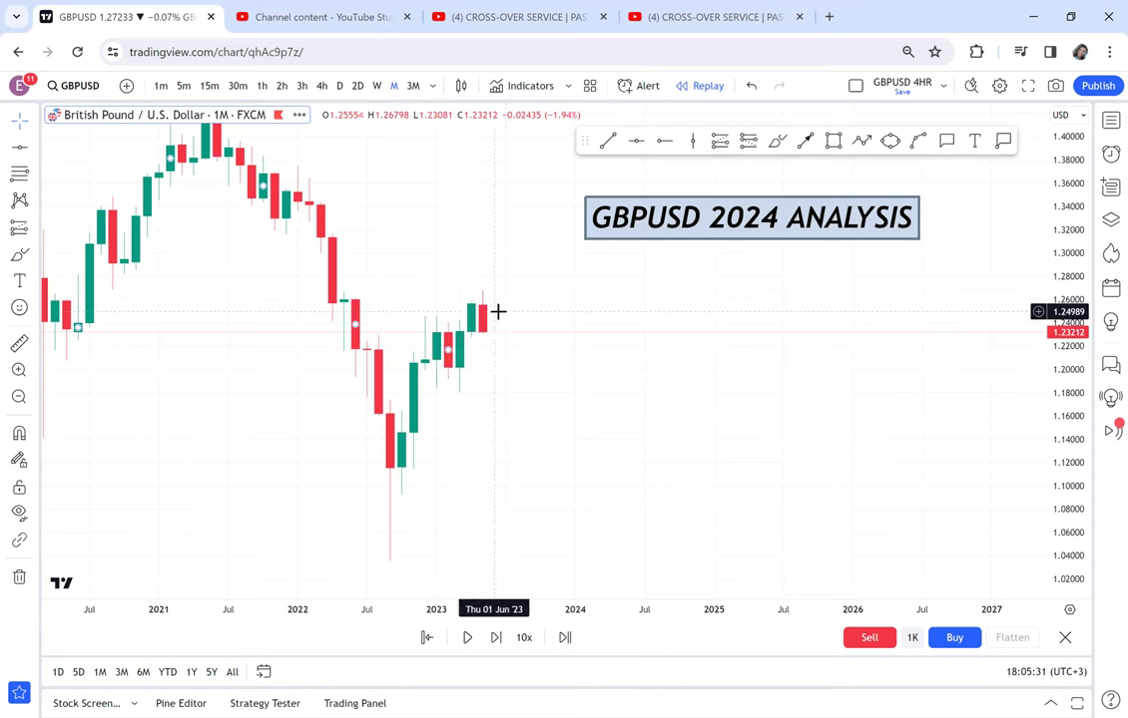
click(466, 637)
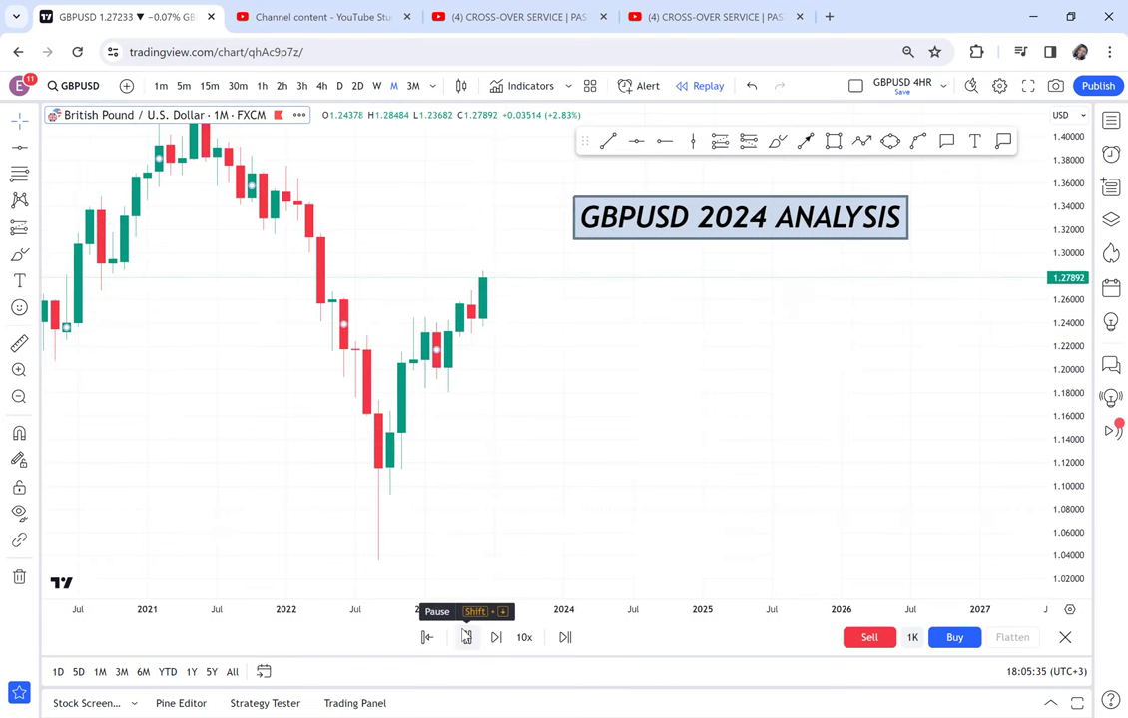
click(466, 638)
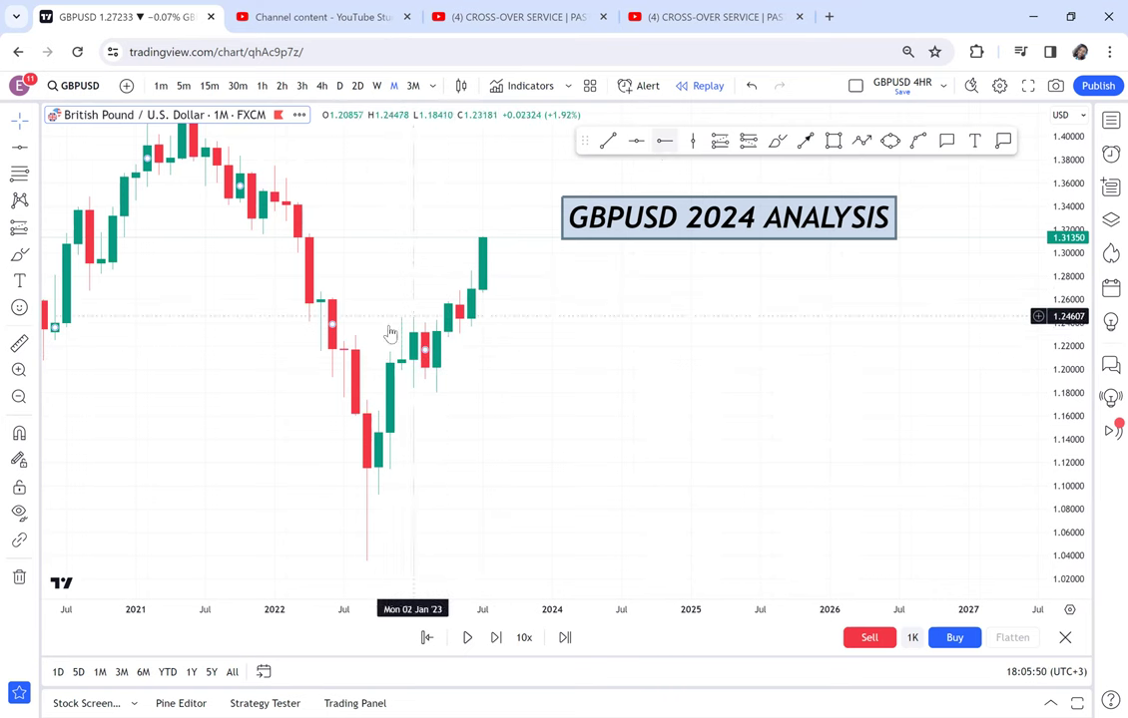
Place a horizontal ray from March 2022 at about 1.28235 and move the title label higher above it.
click(662, 142)
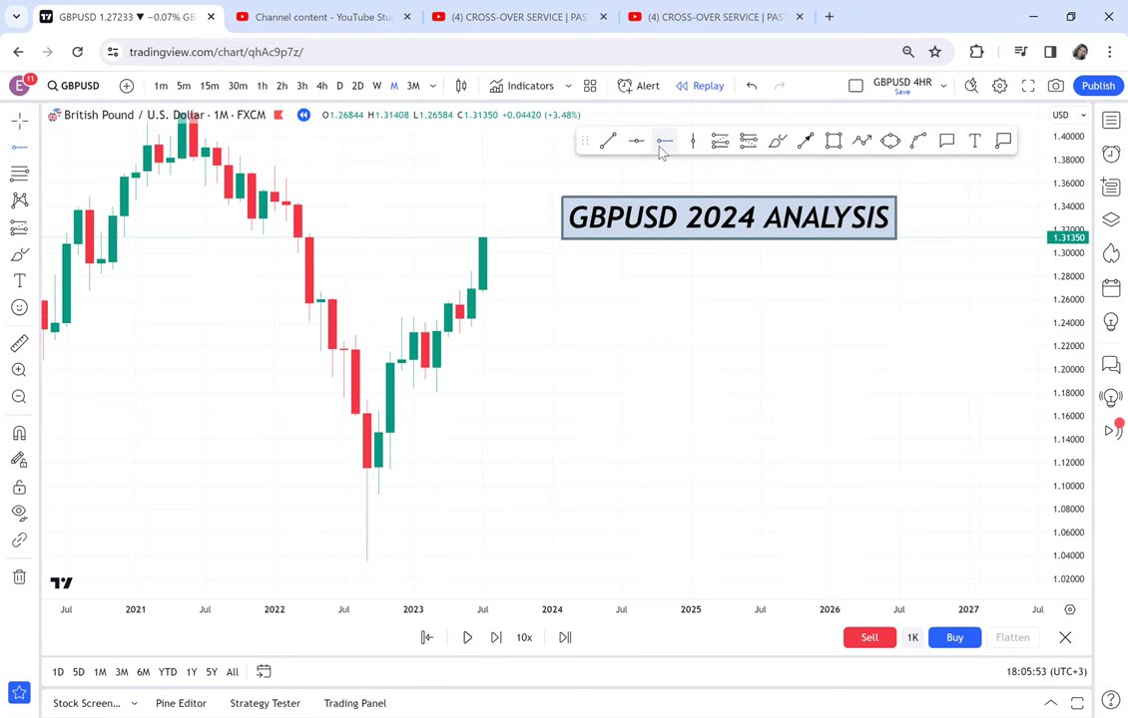
click(366, 319)
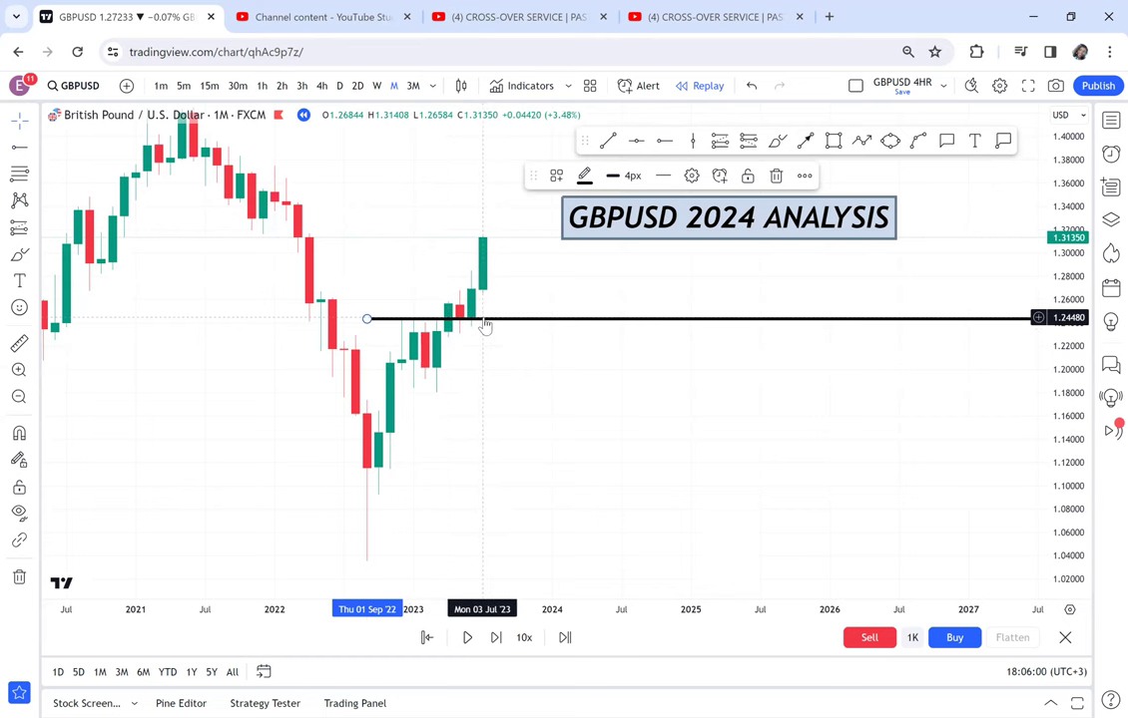
drag(484, 323, 413, 279)
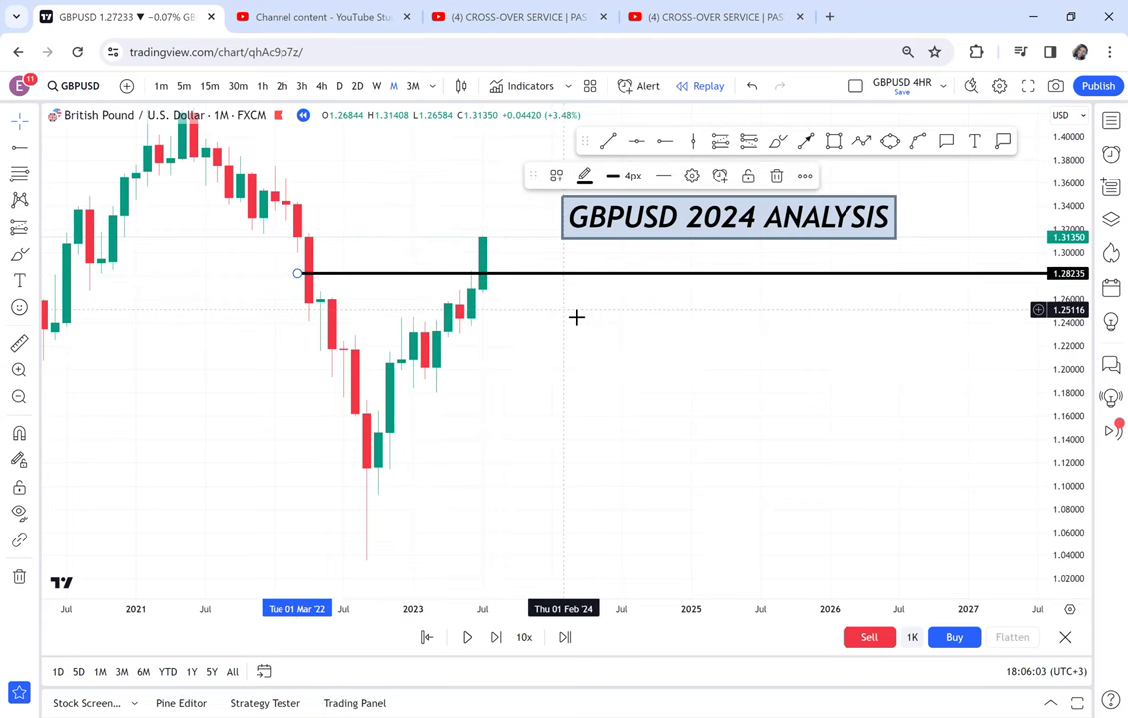
click(564, 366)
drag(564, 365, 555, 385)
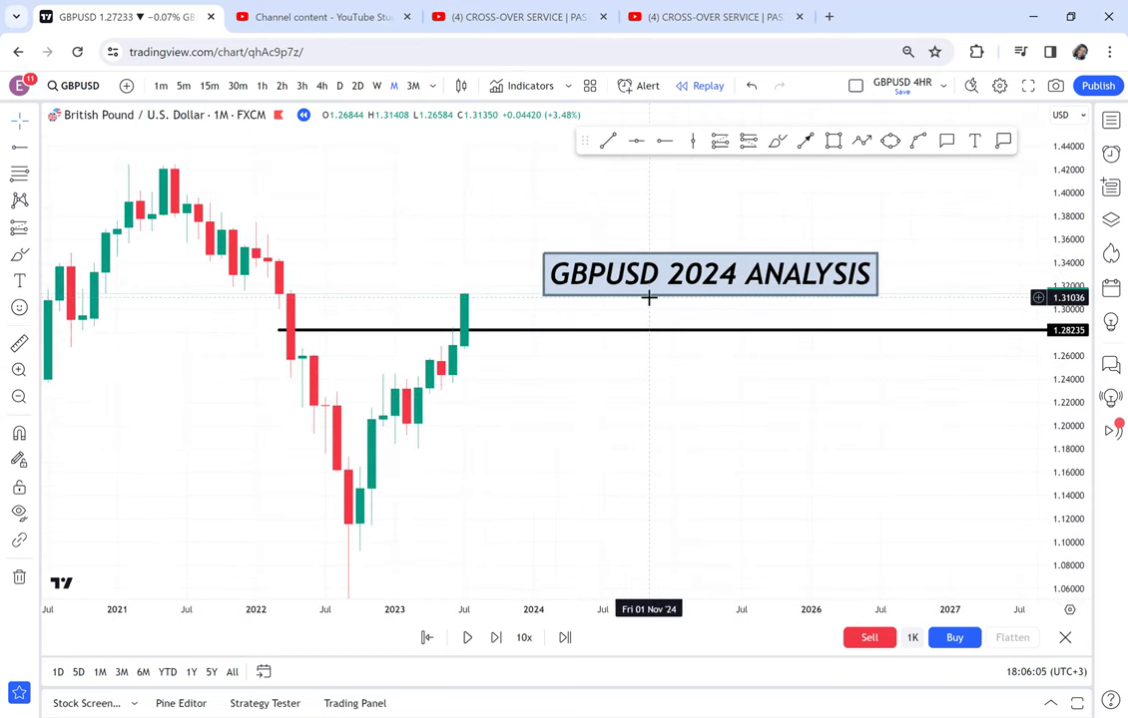
drag(667, 280, 743, 214)
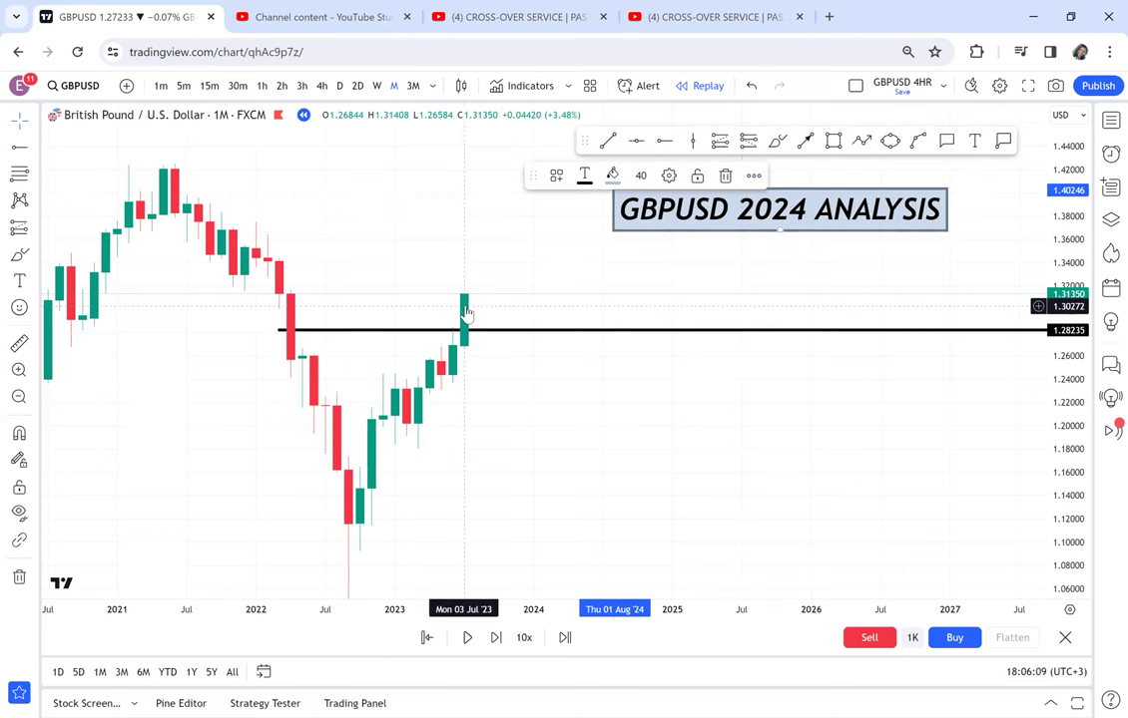
Resume the replay, pause at the December 2023 candle, and play on to the end of the available data.
click(467, 637)
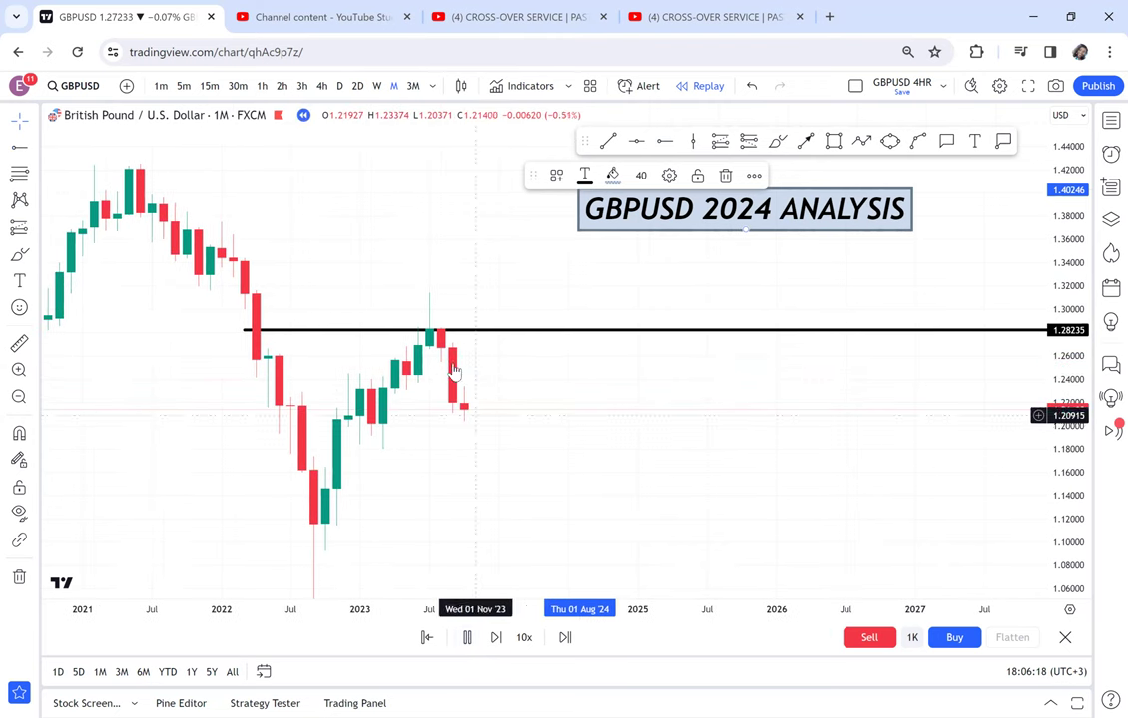
click(473, 640)
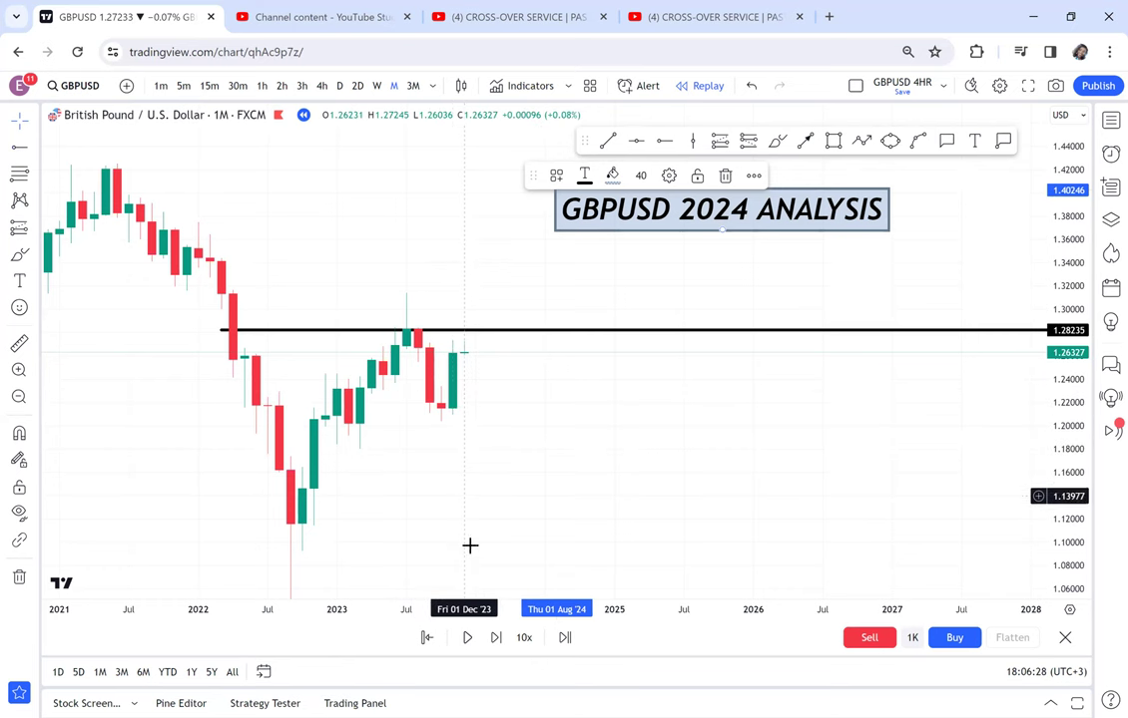
click(469, 638)
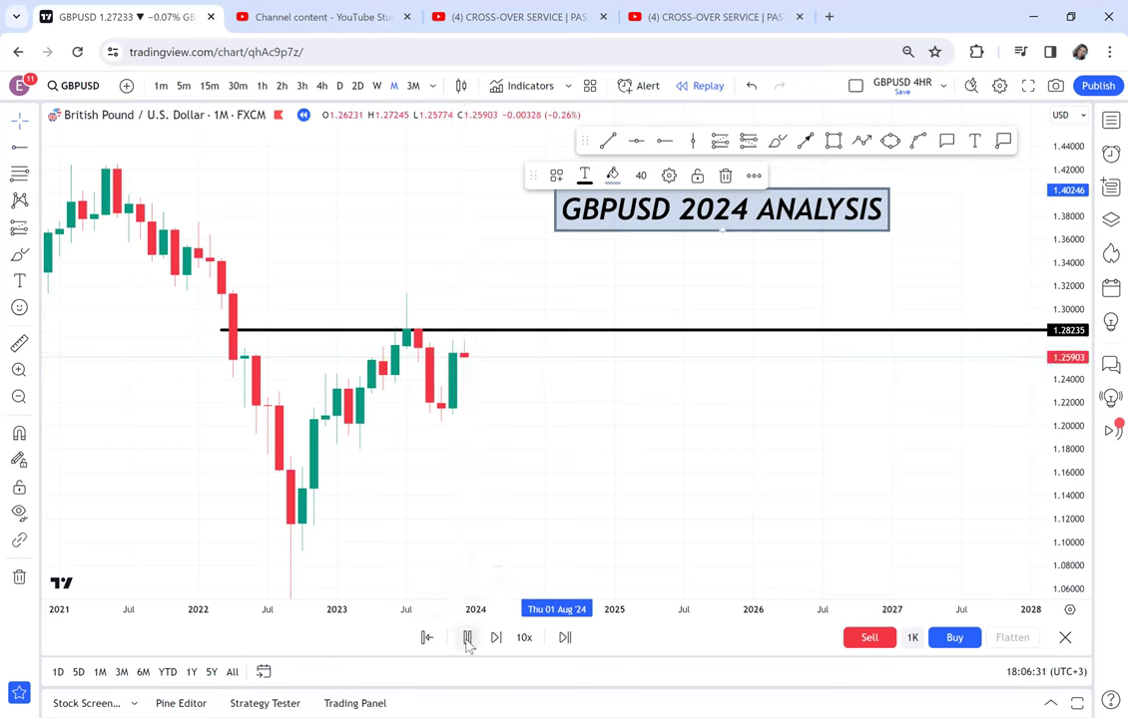
click(468, 639)
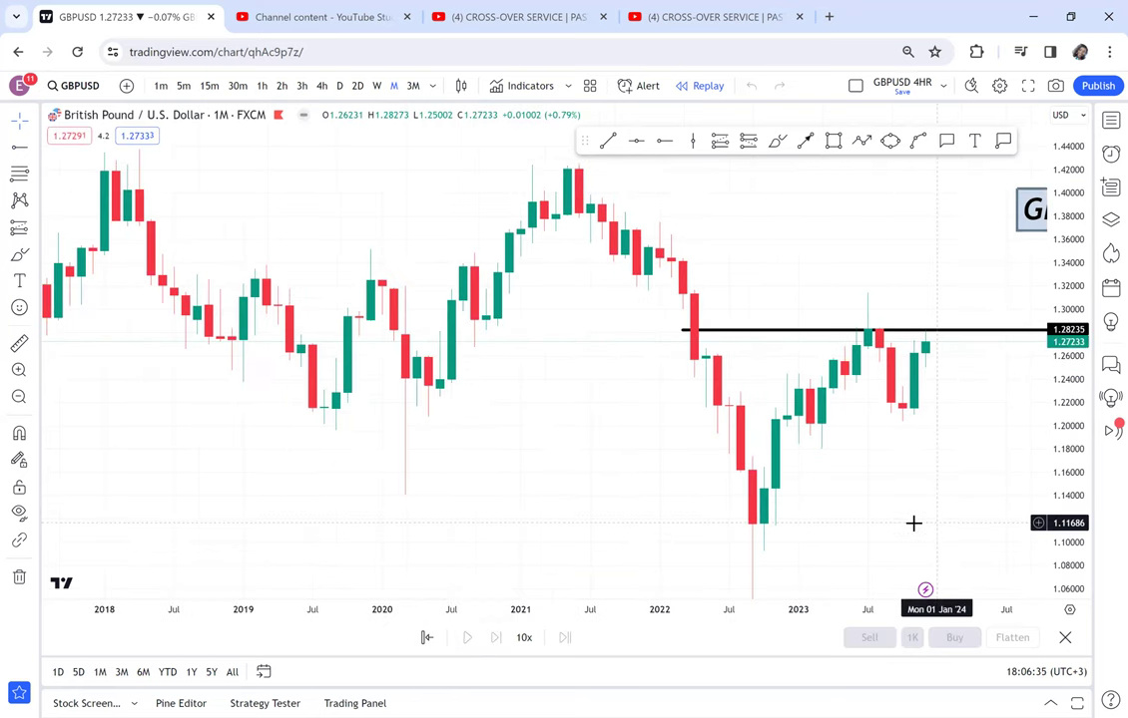
Move the horizontal ray to about 1.31609 at the 2023 high and add a second from December 2022 at about 1.17987.
drag(911, 524, 599, 501)
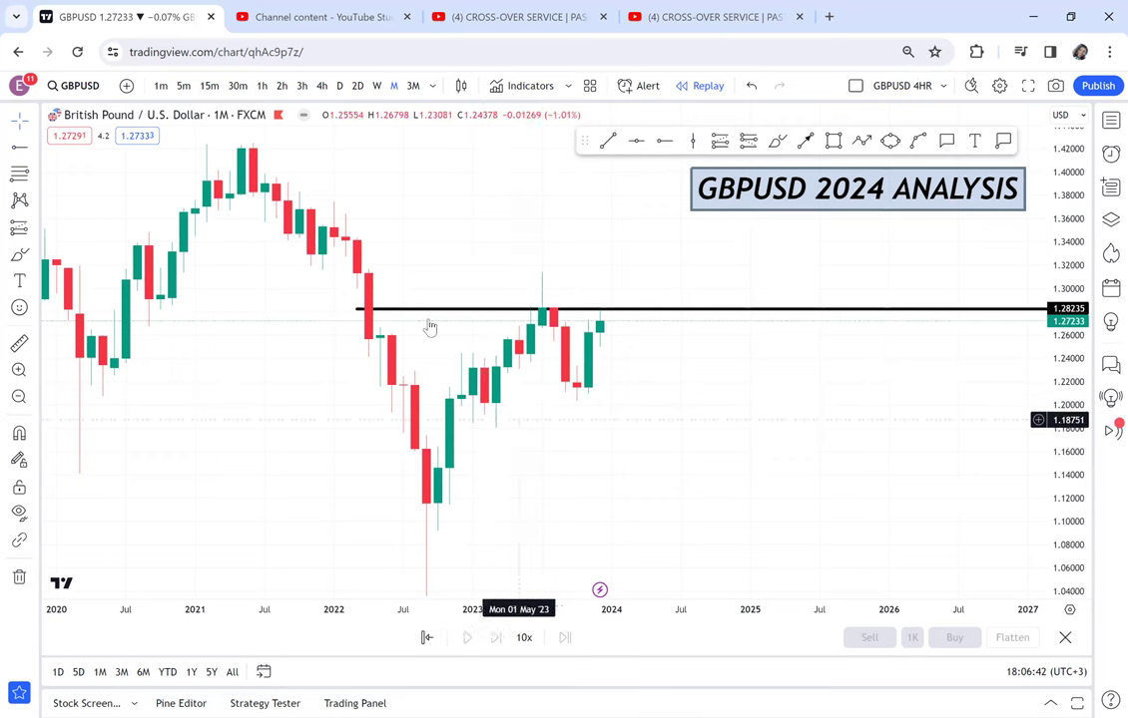
drag(361, 312, 436, 277)
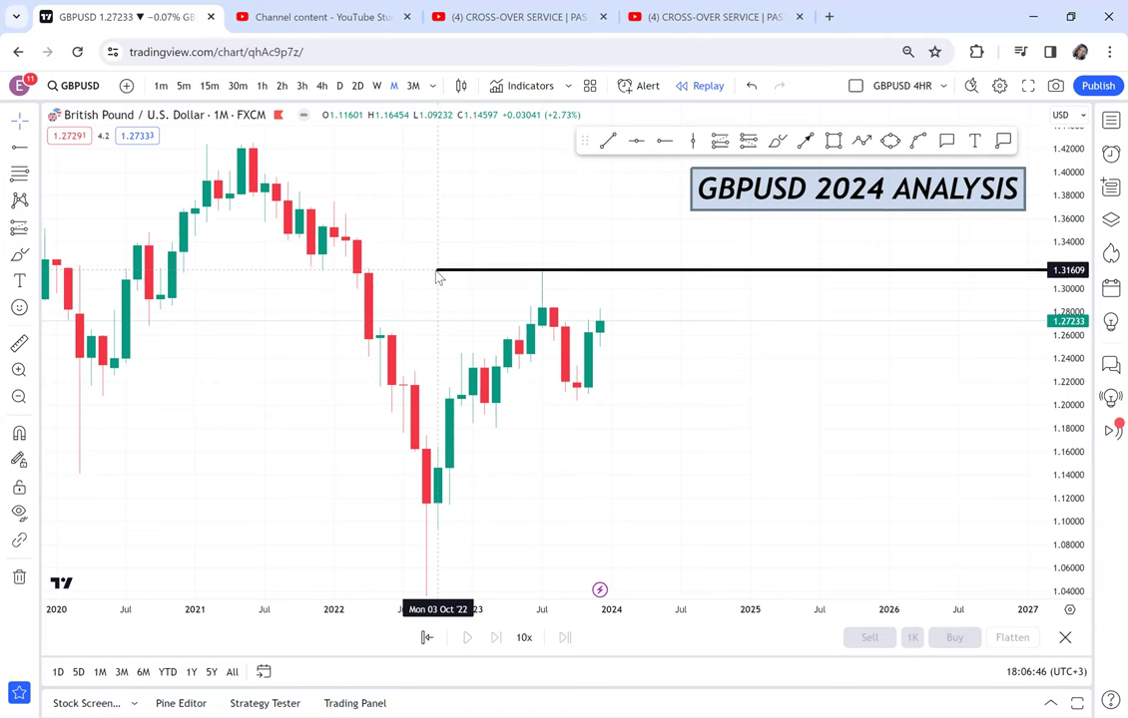
click(664, 141)
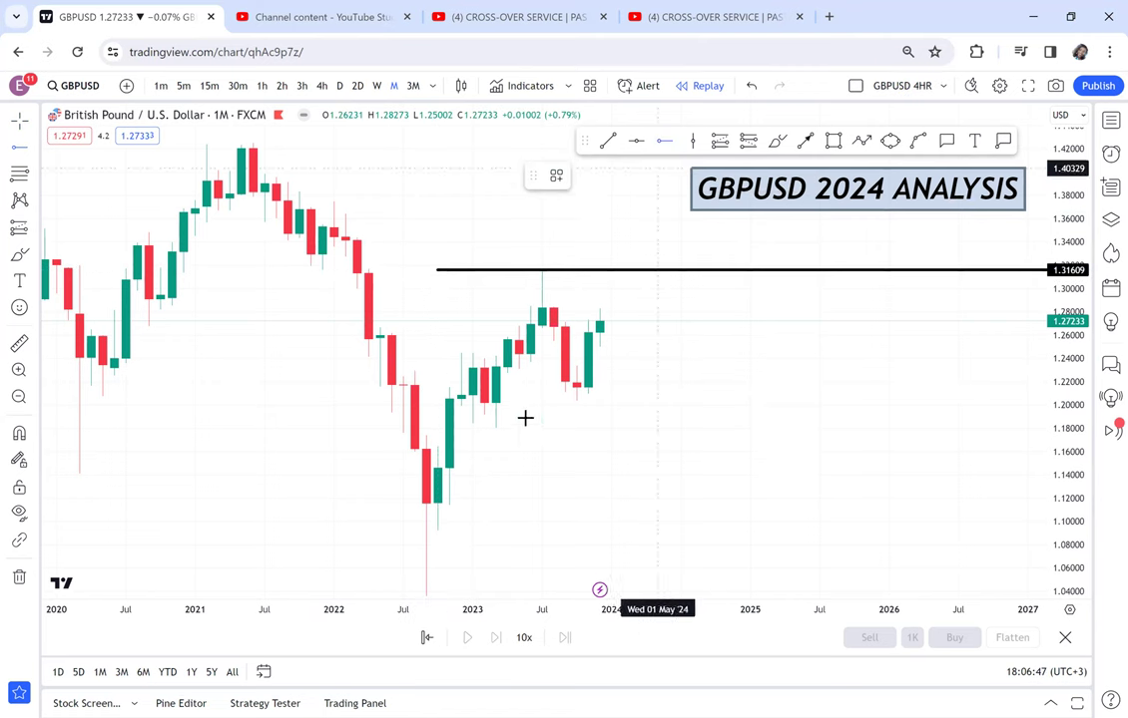
click(462, 429)
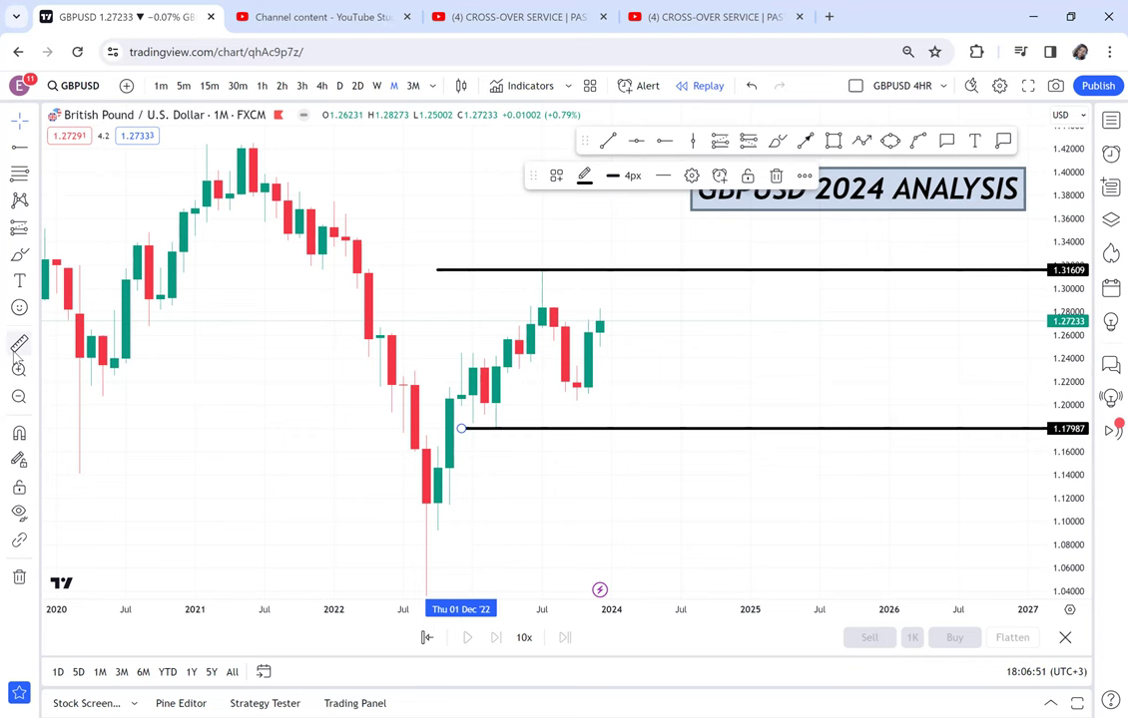
Measure the price range from the upper ray down toward the lower ray, and clear the measurement.
shift+click(627, 271)
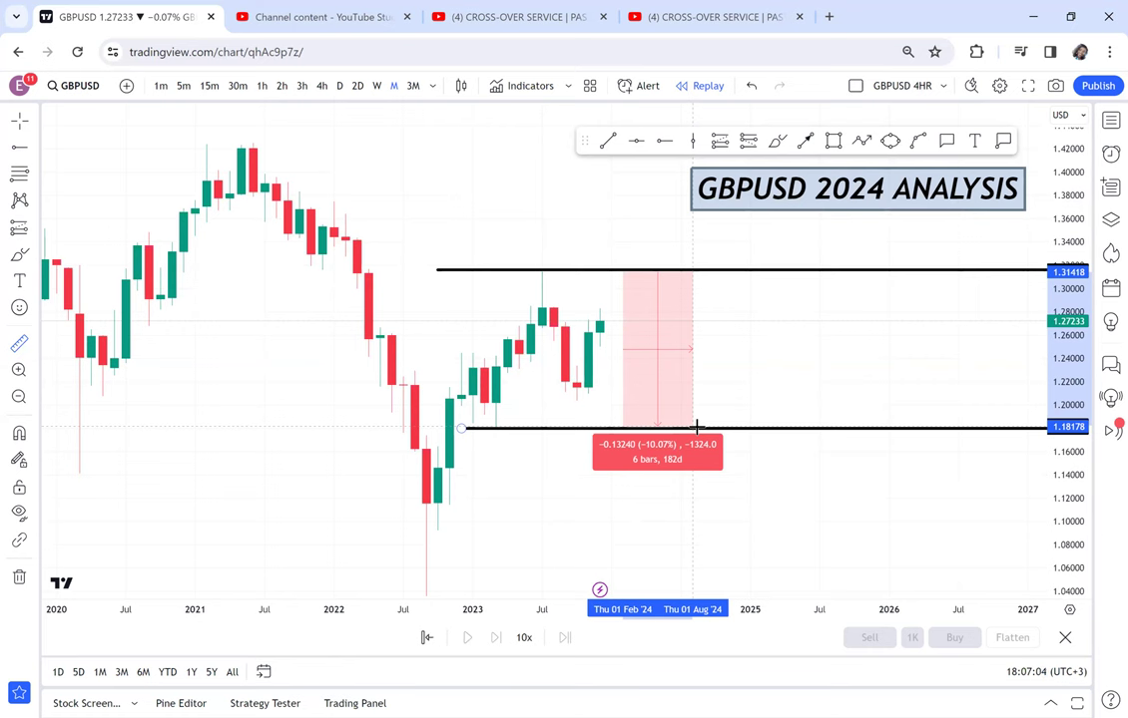
click(797, 370)
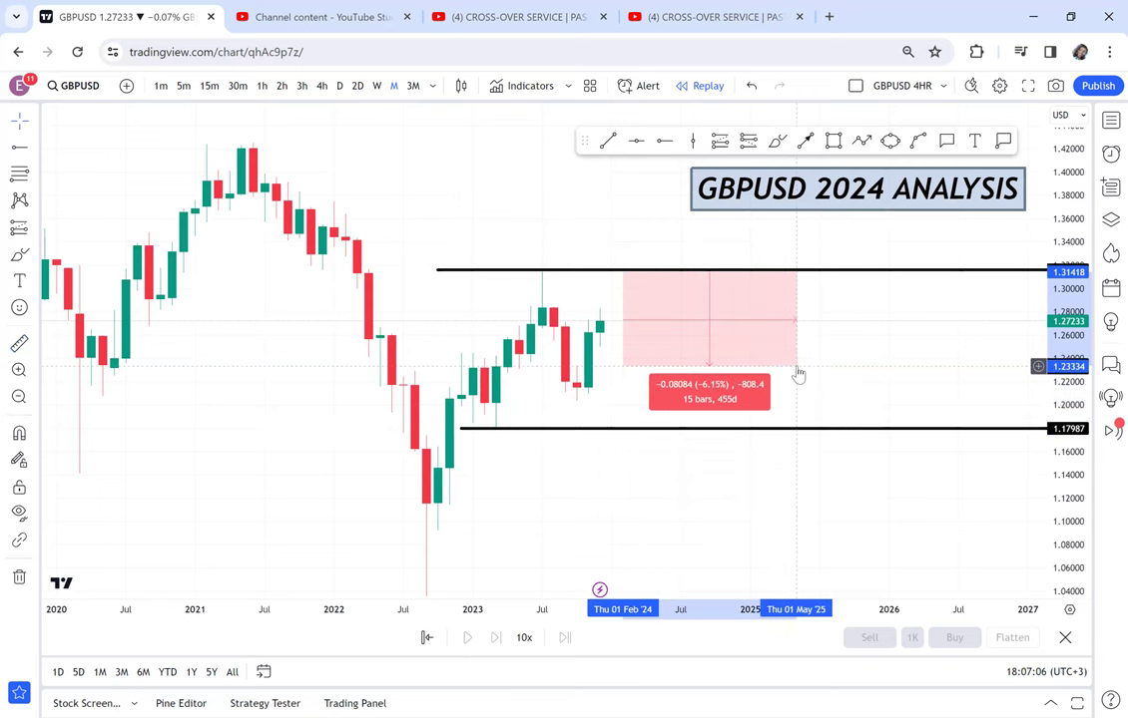
click(841, 389)
Remove all three drawings from the chart.
scroll(841, 389, down, 1)
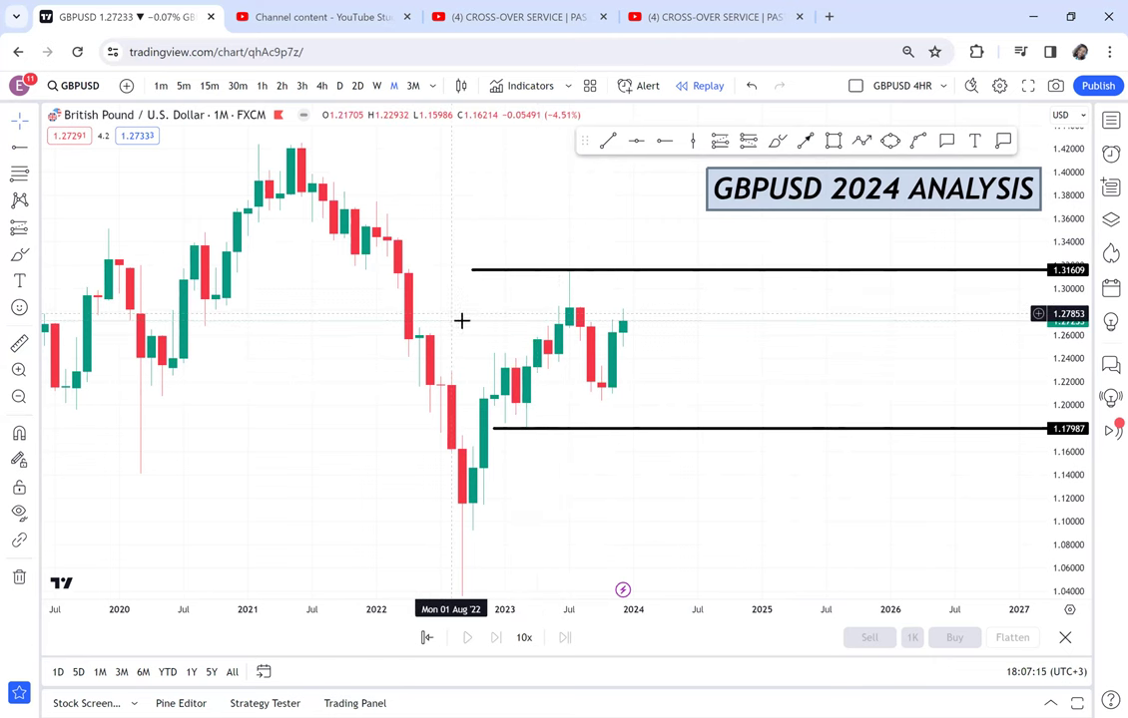
click(18, 578)
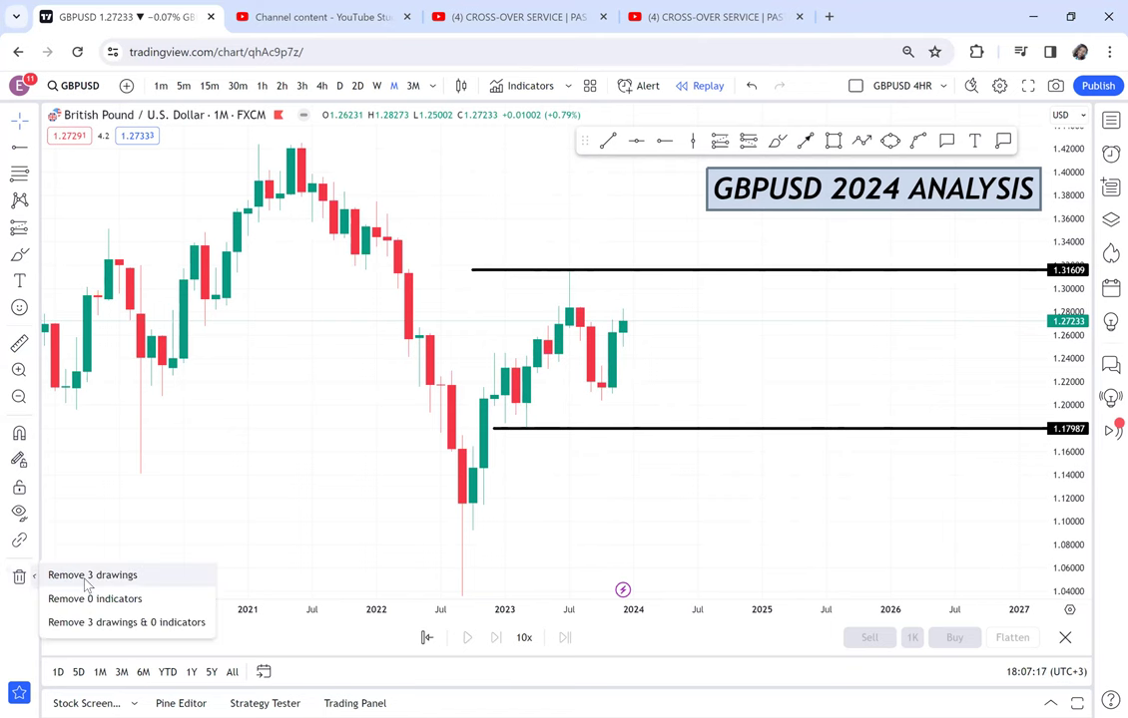
click(82, 577)
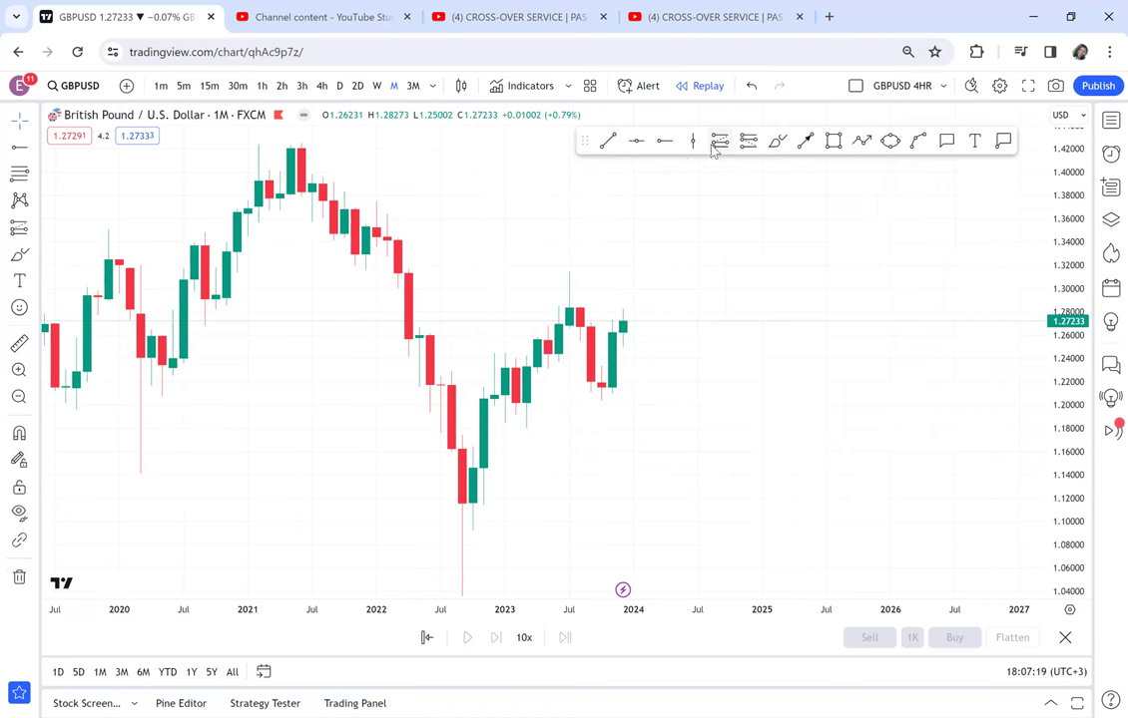
Draw a near-horizontal trend line at about 1.2302 from December 2022 and extend its end to June 2025.
click(608, 141)
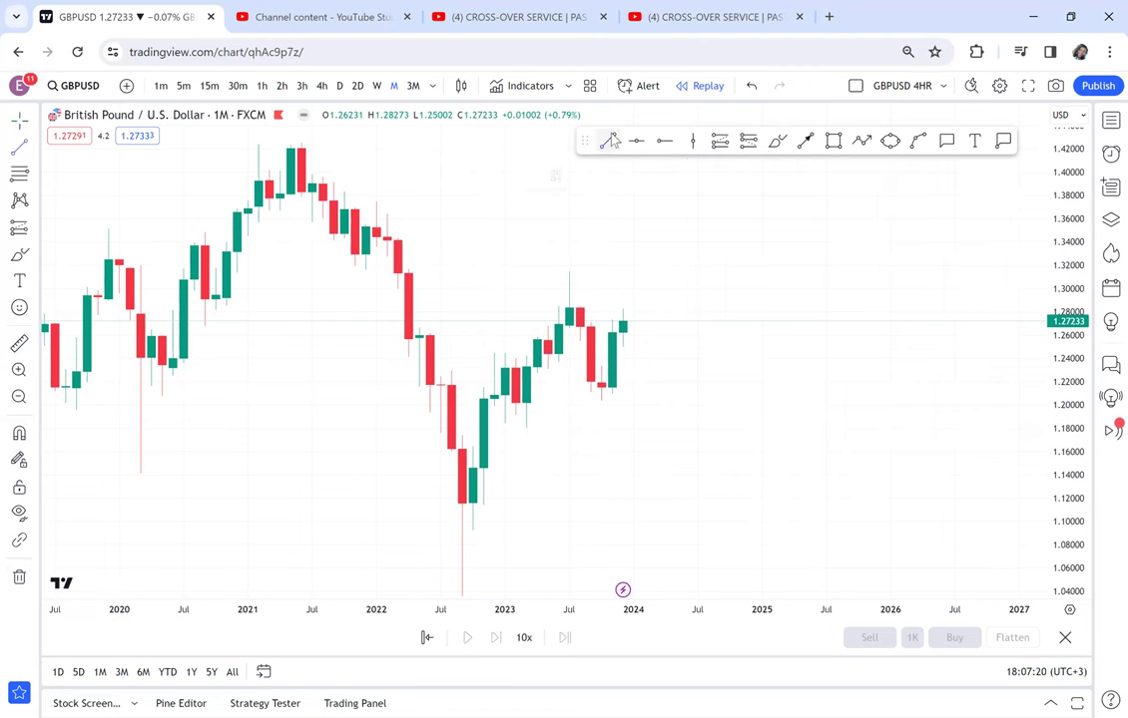
click(494, 370)
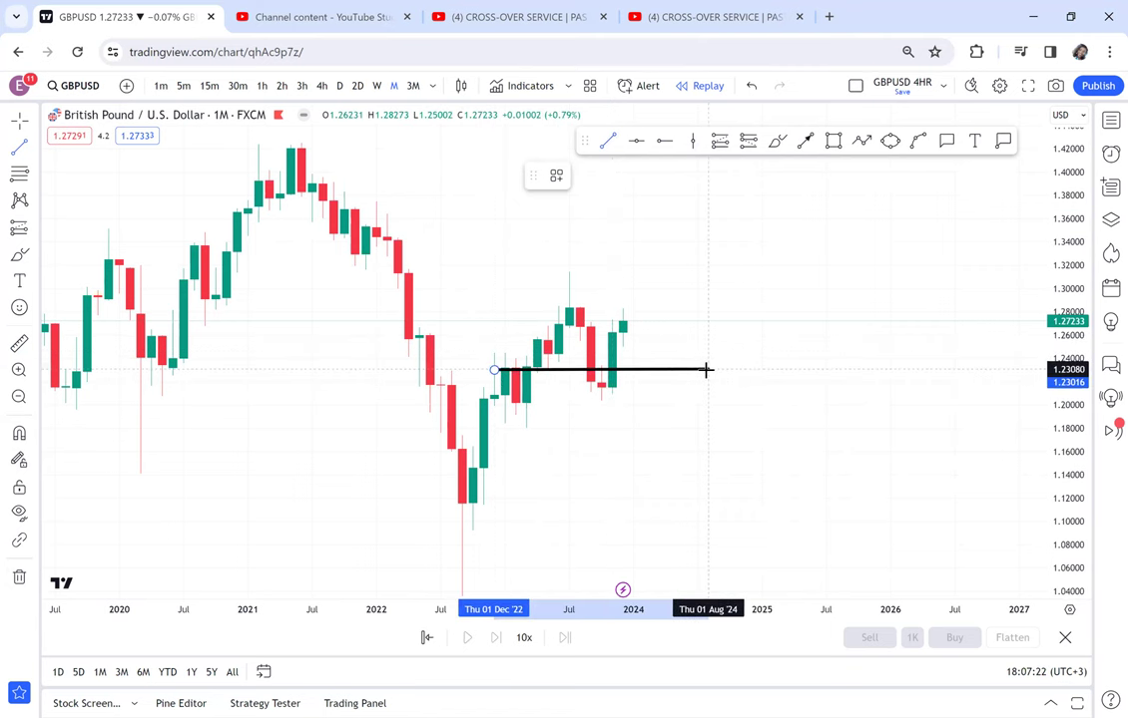
click(708, 369)
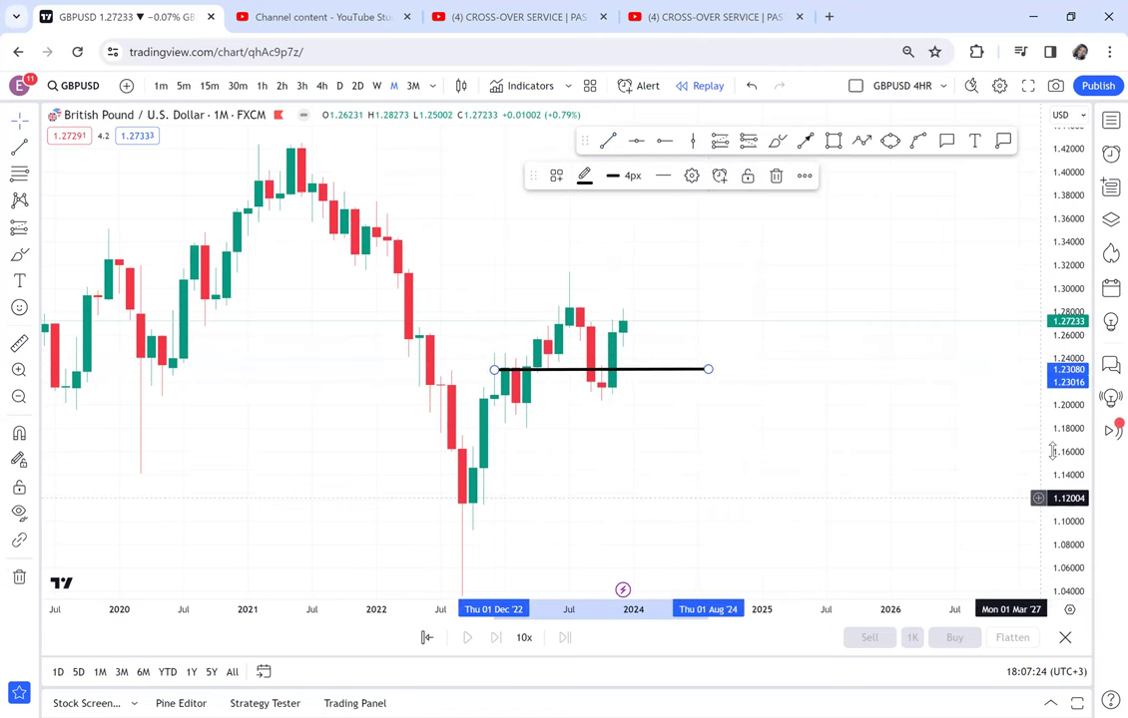
drag(984, 555, 911, 535)
drag(1042, 356, 1043, 299)
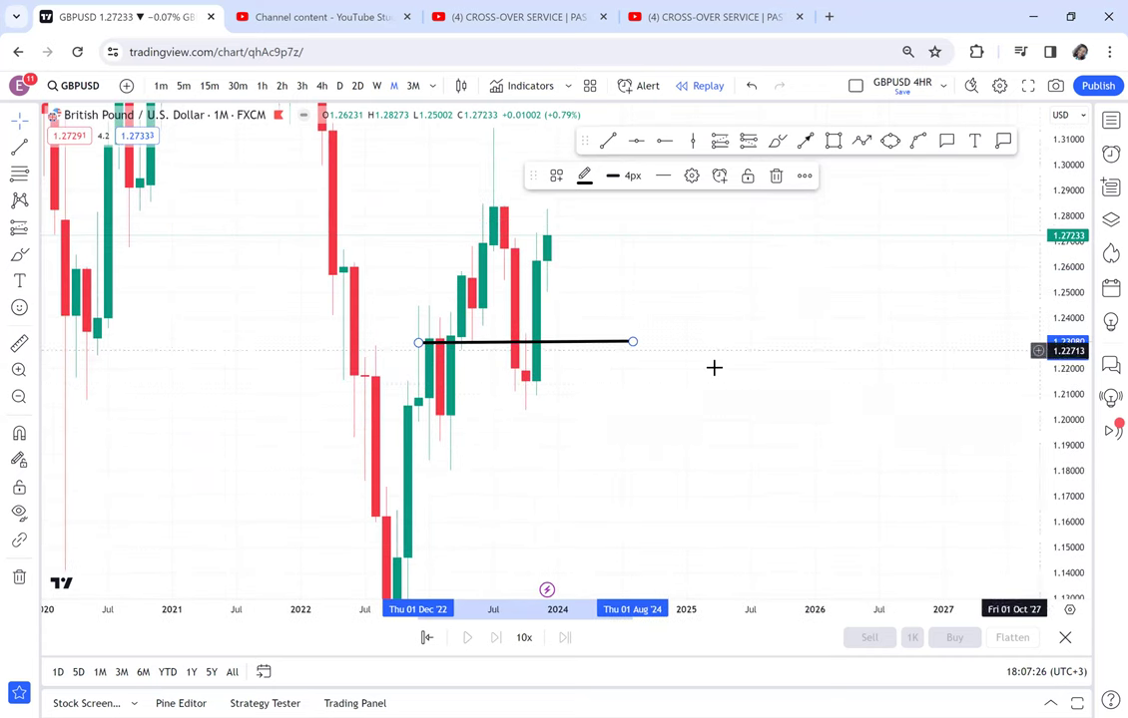
drag(643, 344, 747, 349)
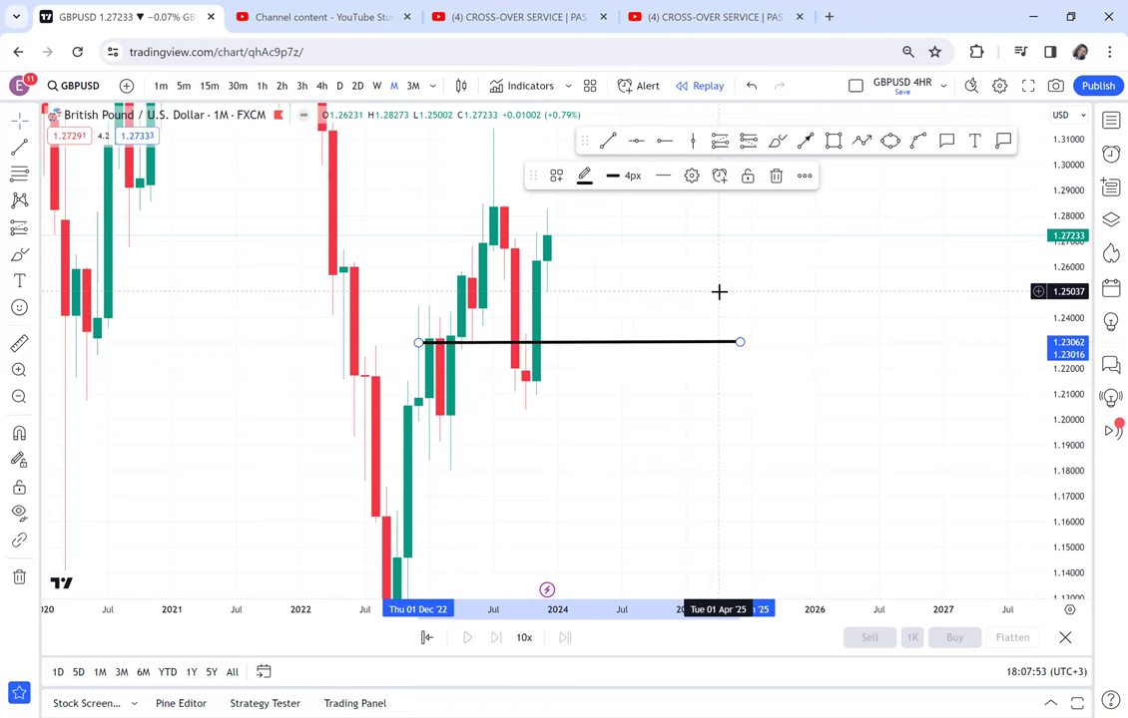
Switch to the weekly timeframe and draw a rectangle from 7 March 2022 to 25 March 2024 between about 1.3142 and 1.3058.
scroll(1013, 399, down, 2)
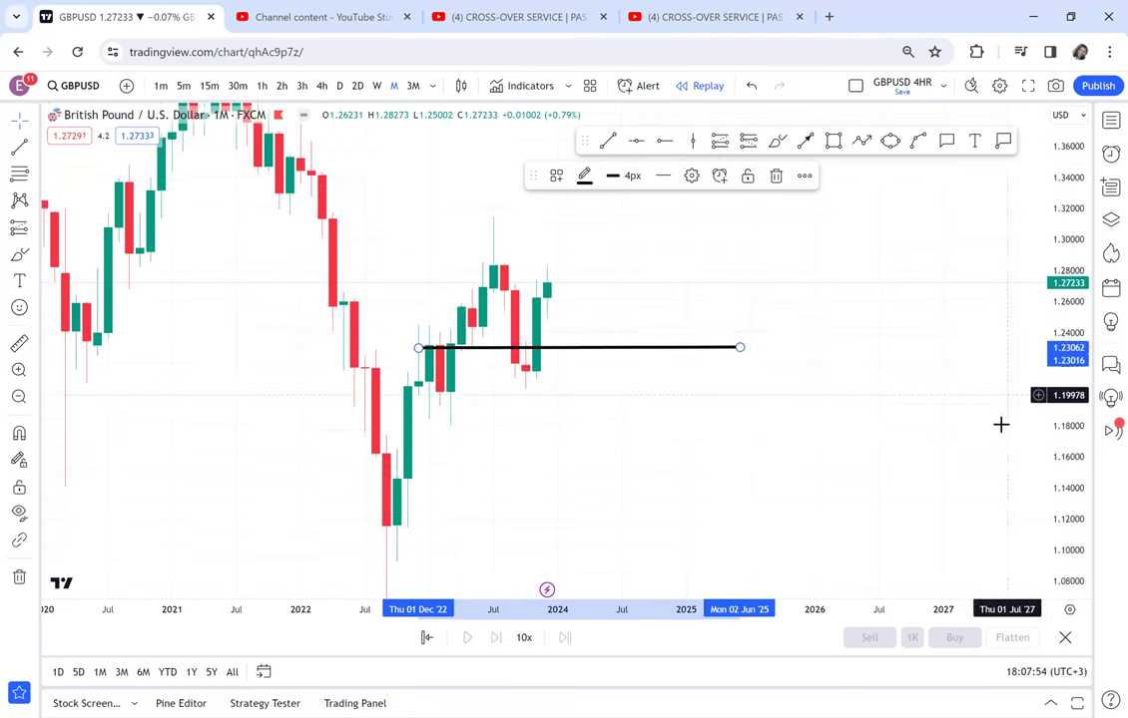
scroll(1001, 425, down, 2)
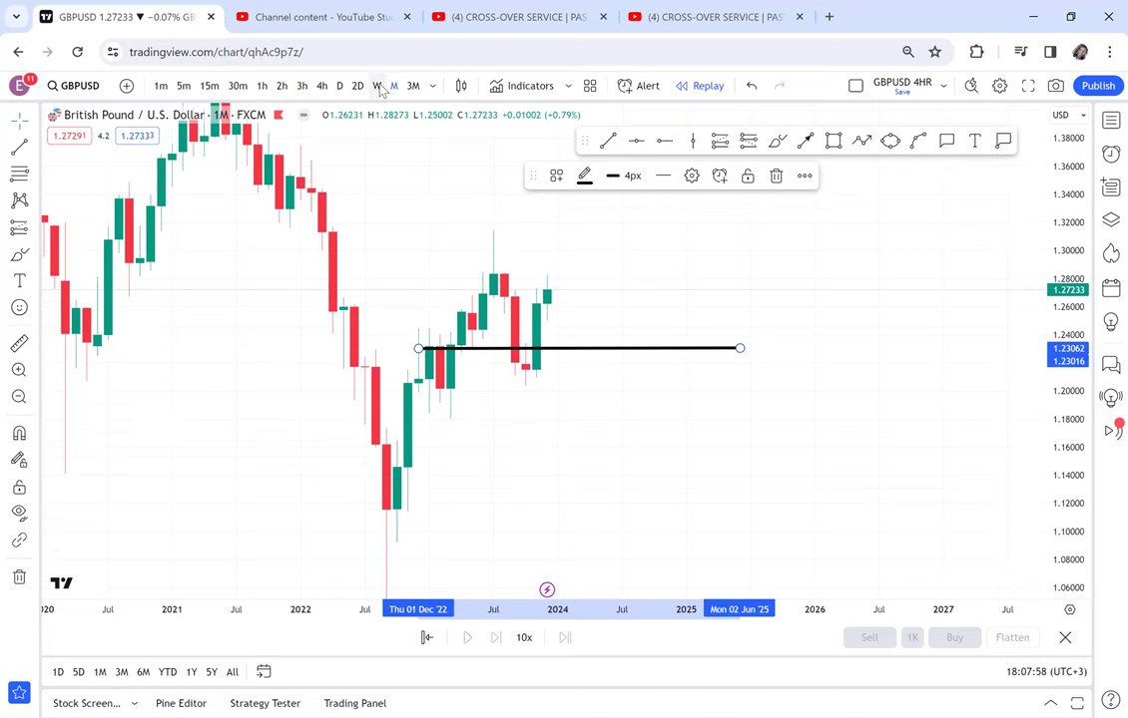
click(378, 86)
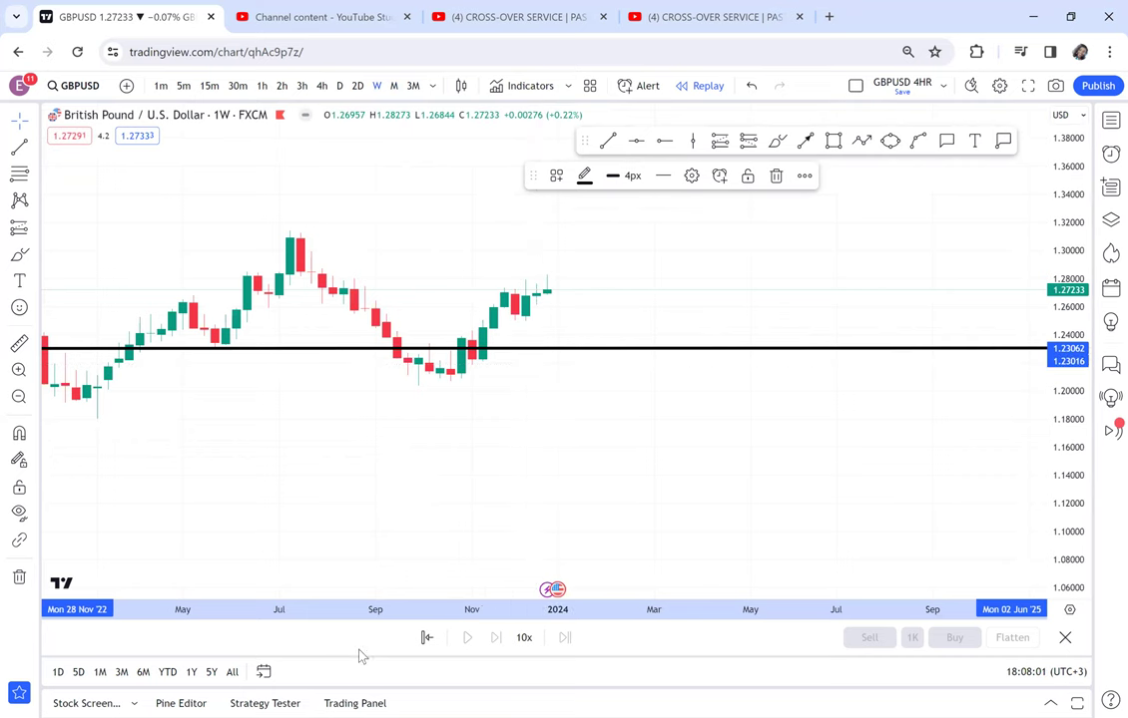
scroll(738, 582, down, 5)
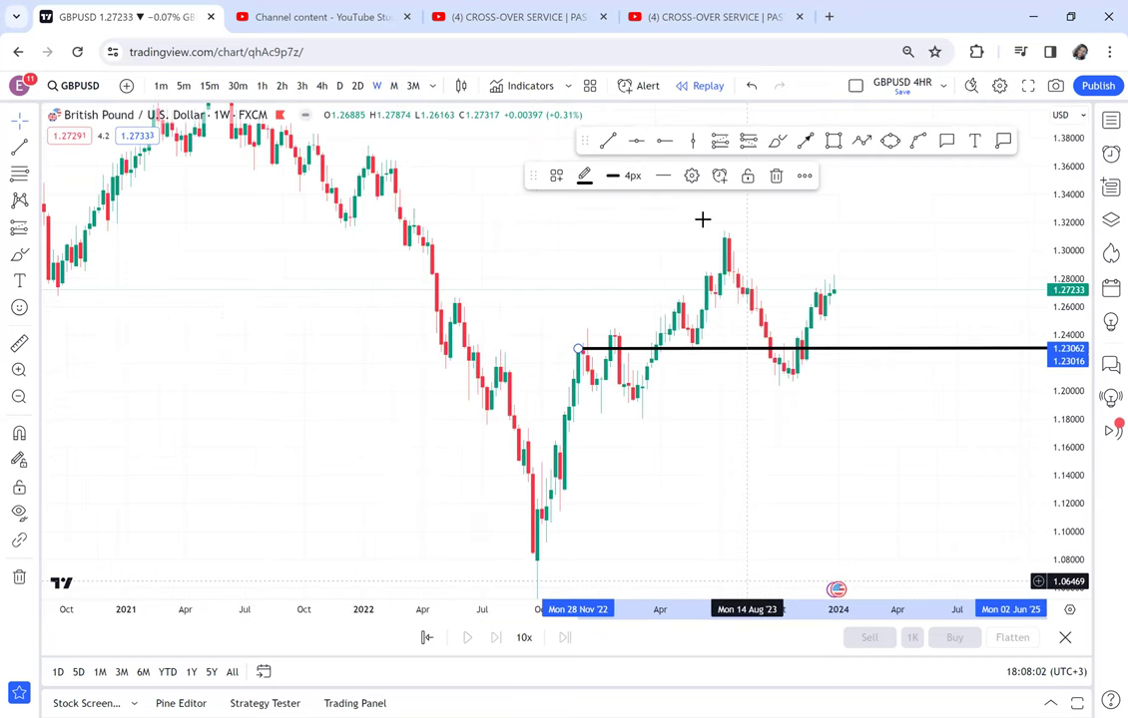
click(609, 289)
scroll(598, 298, up, 3)
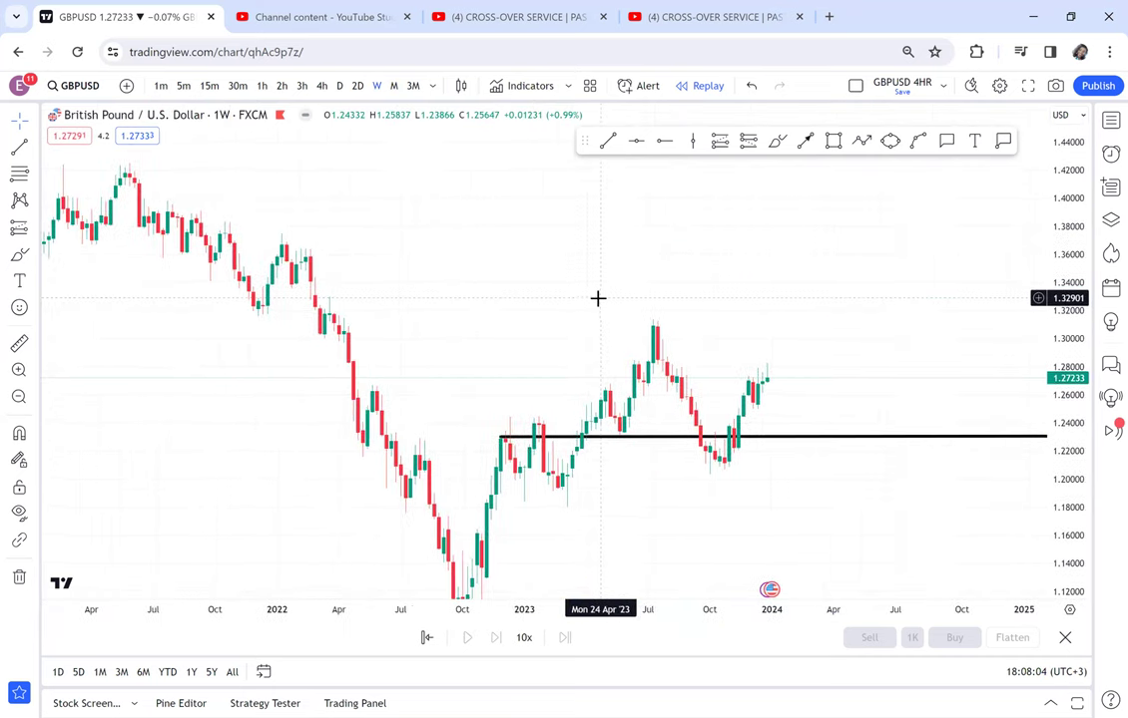
scroll(598, 298, up, 1)
click(831, 143)
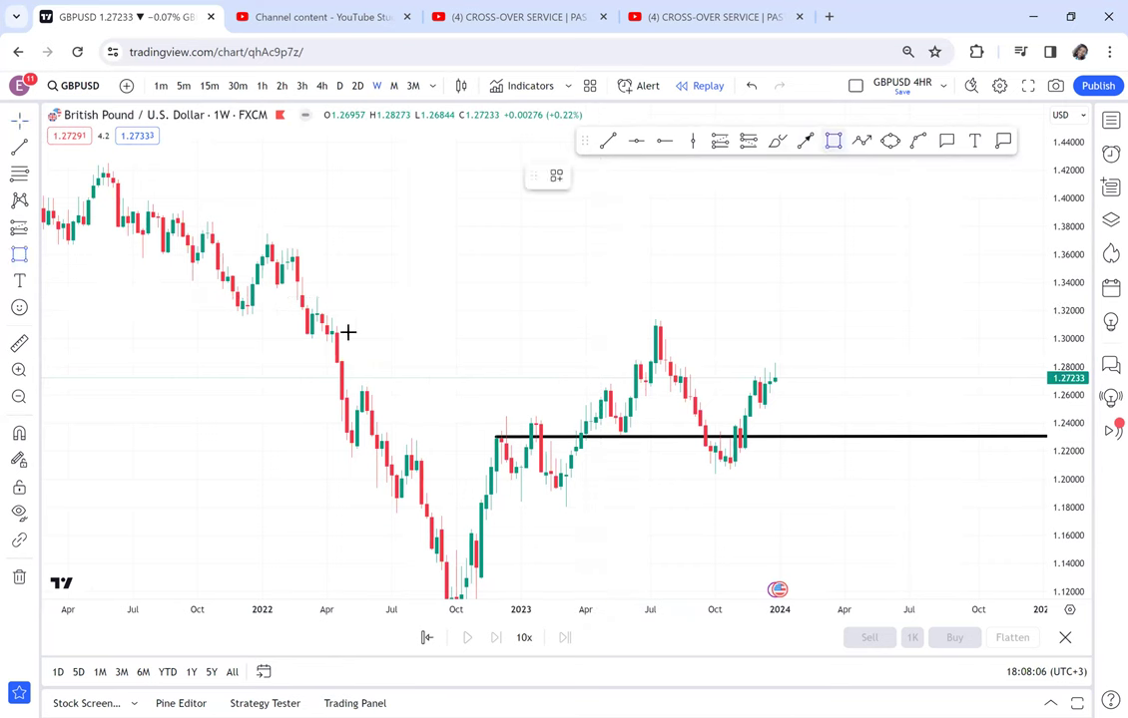
mouse_move(307, 319)
mouse_down()
mouse_move(818, 305)
mouse_move(840, 331)
mouse_up()
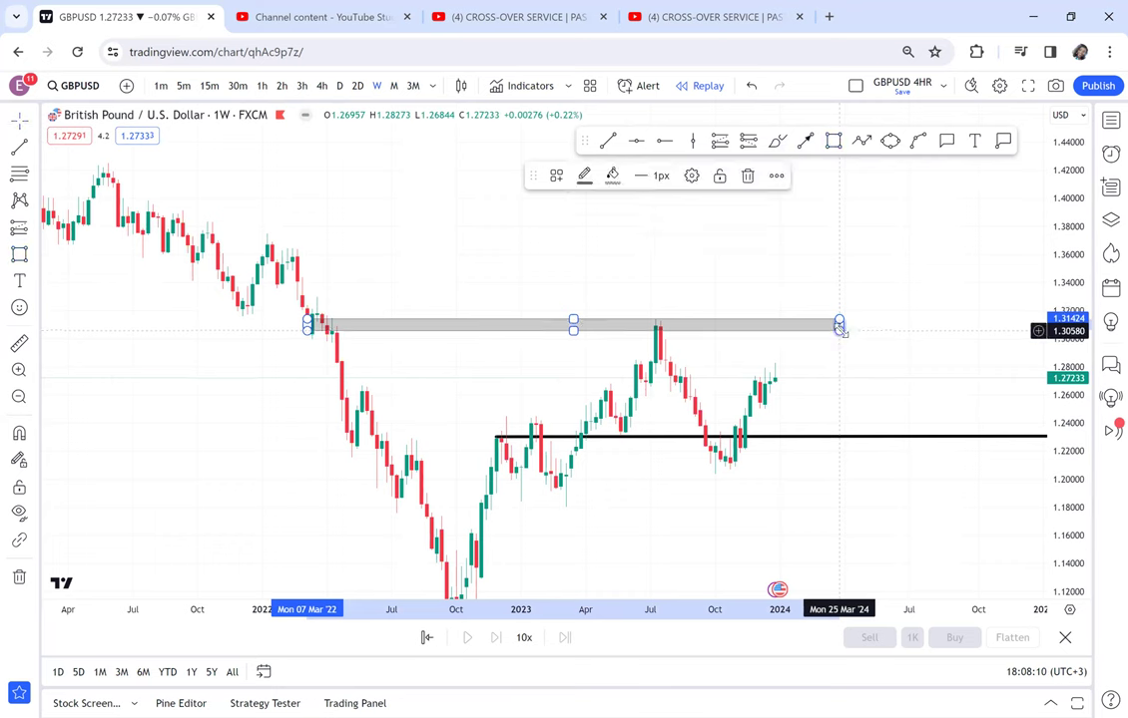
Draw ellipses around the price touches of the grey resistance zone in spring 2022 and July 2023.
click(890, 141)
click(317, 331)
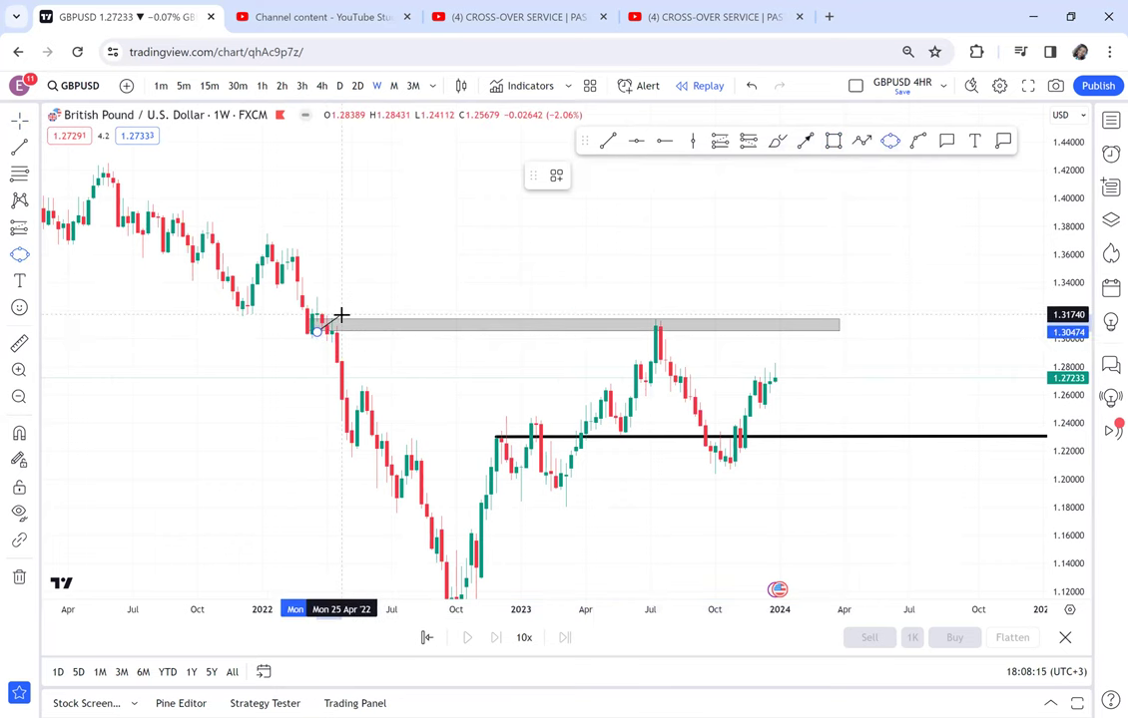
click(361, 327)
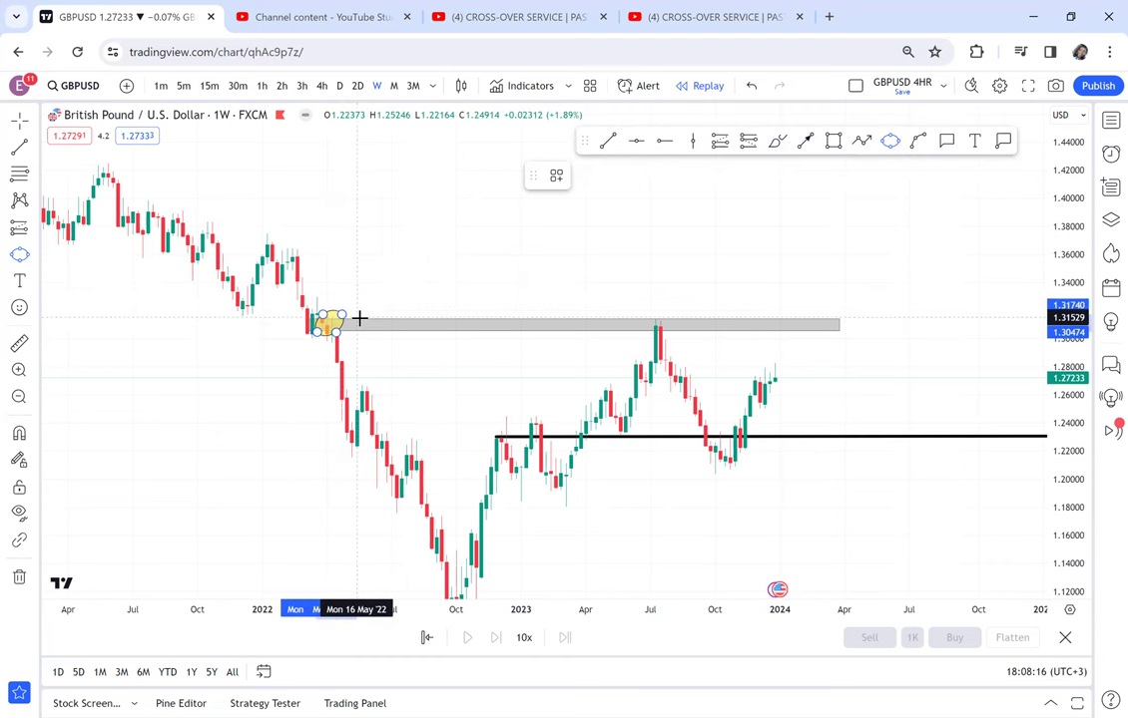
click(361, 318)
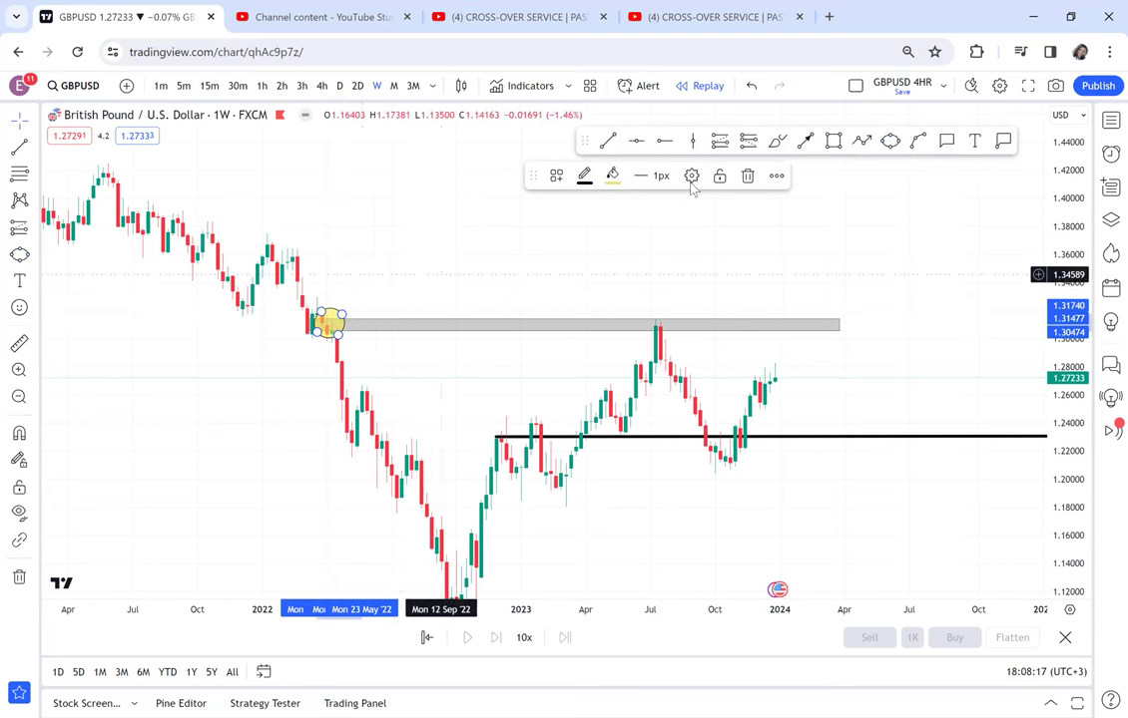
click(890, 141)
click(640, 332)
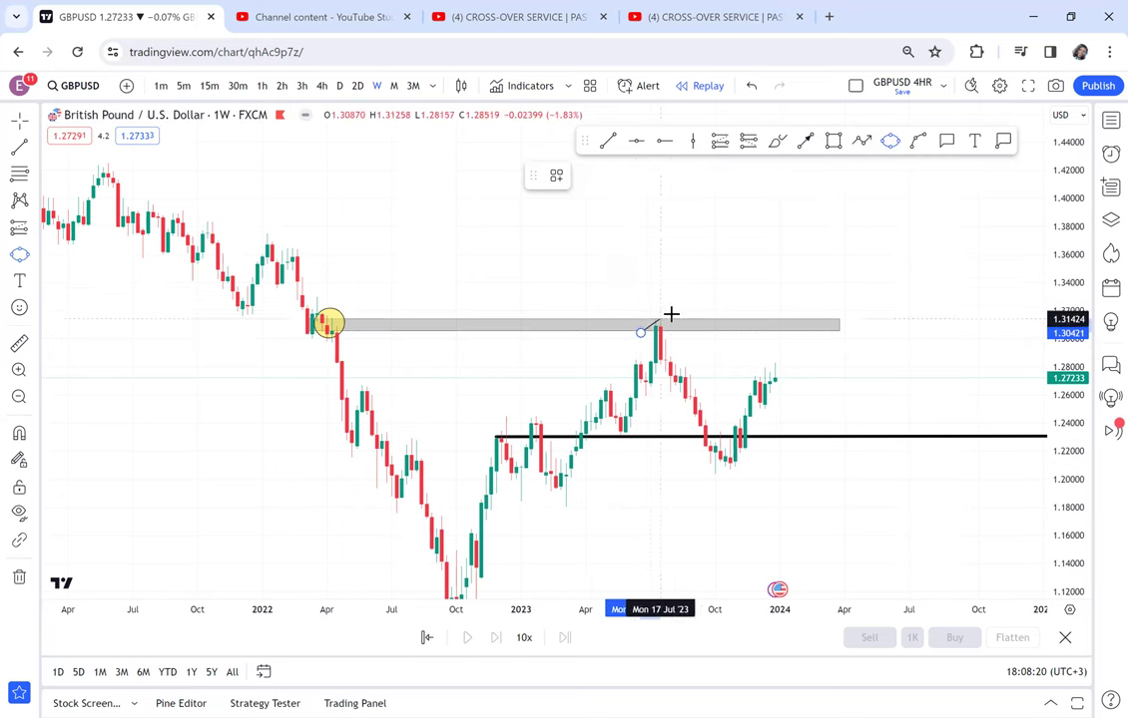
click(676, 317)
click(682, 323)
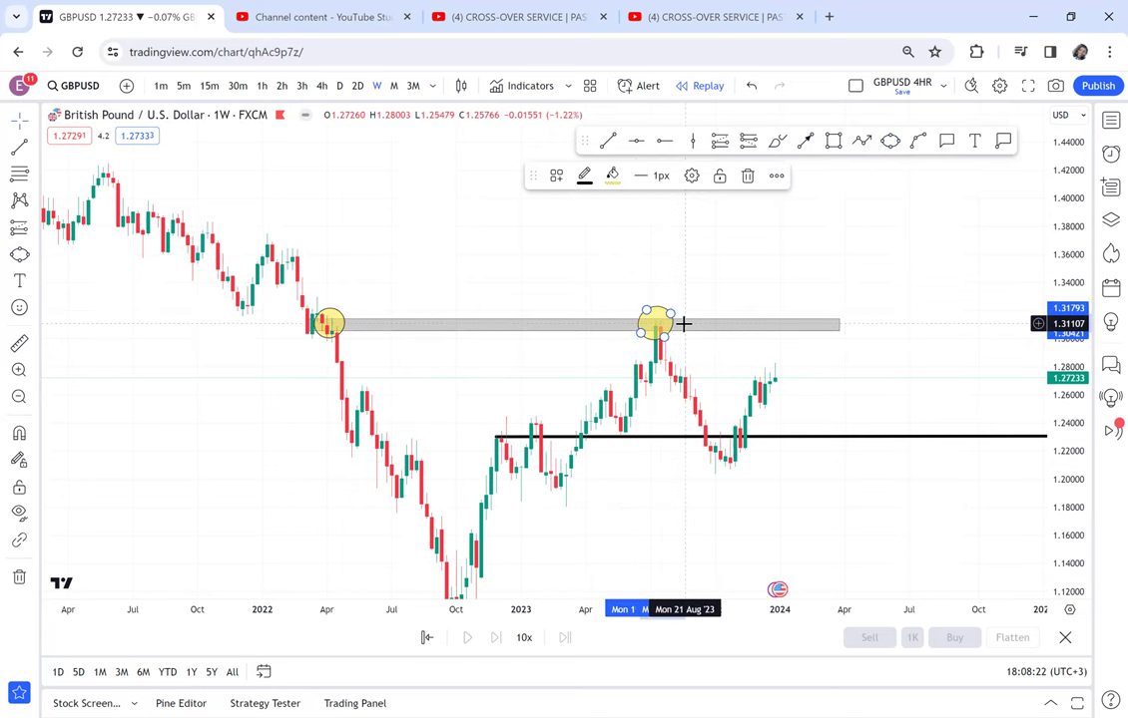
click(863, 403)
Delete the black trend line and place a horizontal line at the 2022 low, about 1.0362.
drag(803, 315, 727, 154)
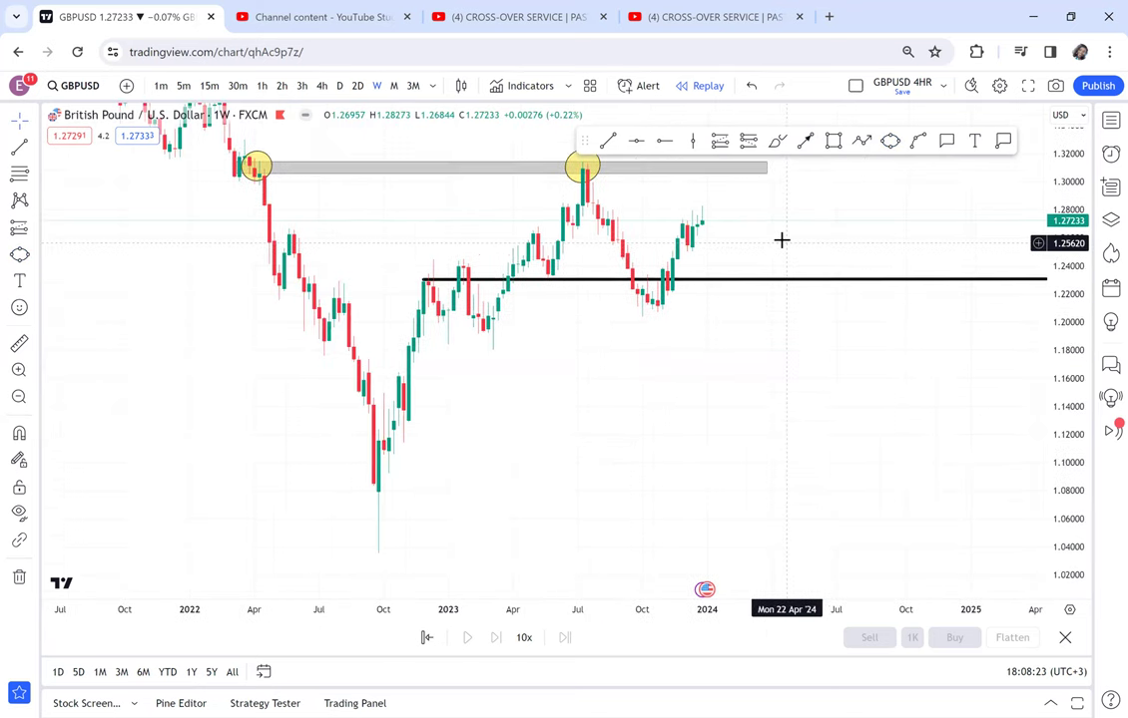
click(580, 284)
key(Delete)
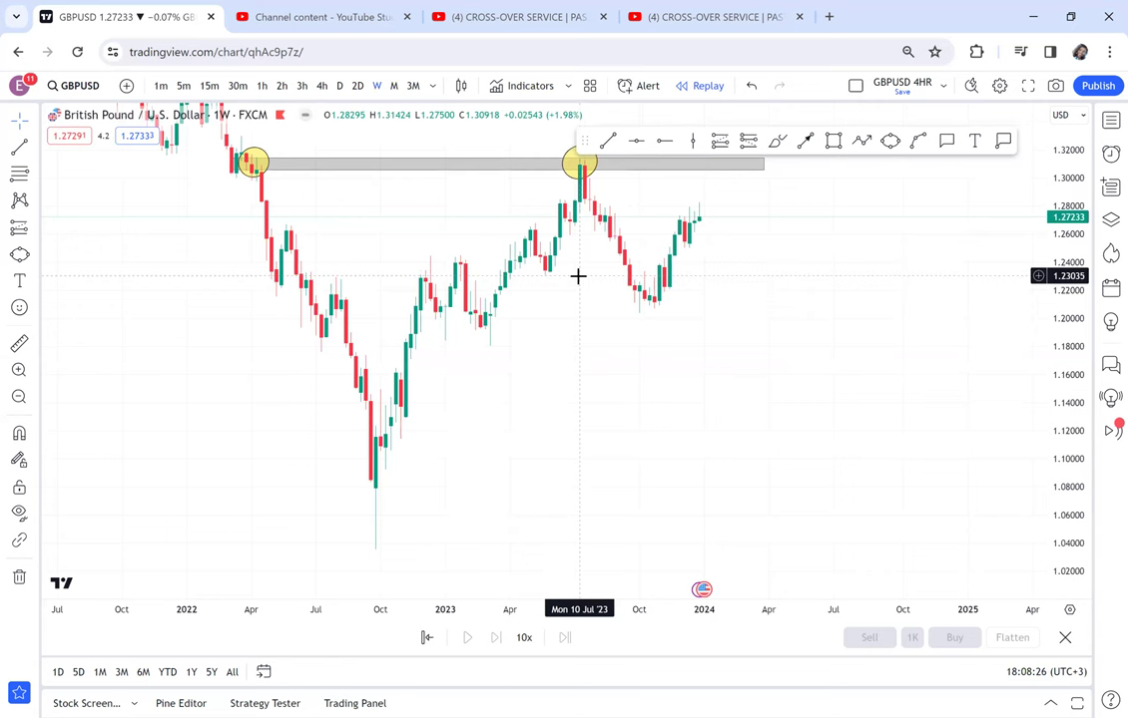
click(635, 141)
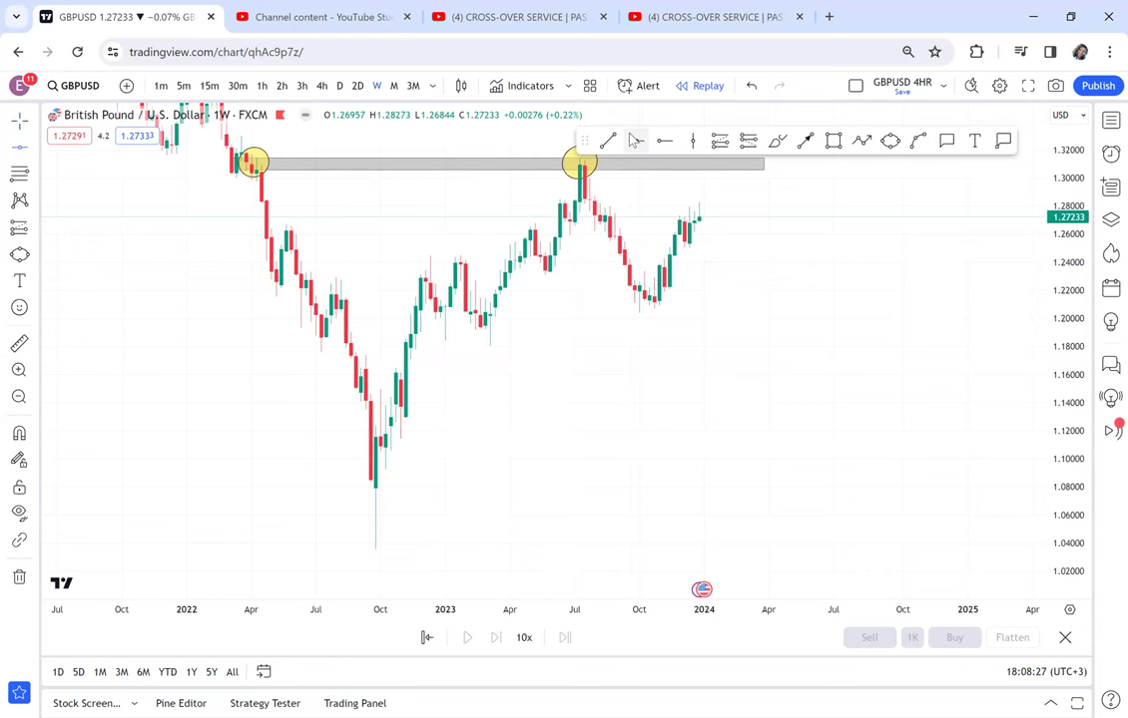
click(161, 548)
Measure from the resistance zone's upper edge down to the 2022 low line and add a horizontal line at the midpoint, about 1.17495.
click(19, 343)
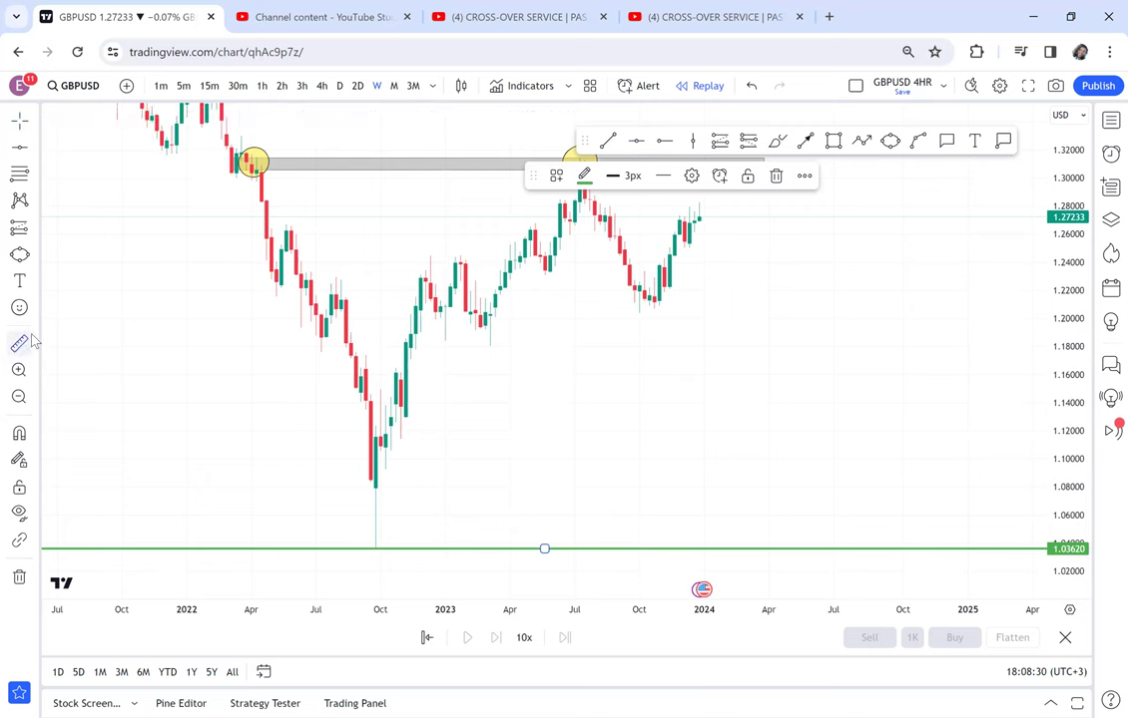
click(226, 158)
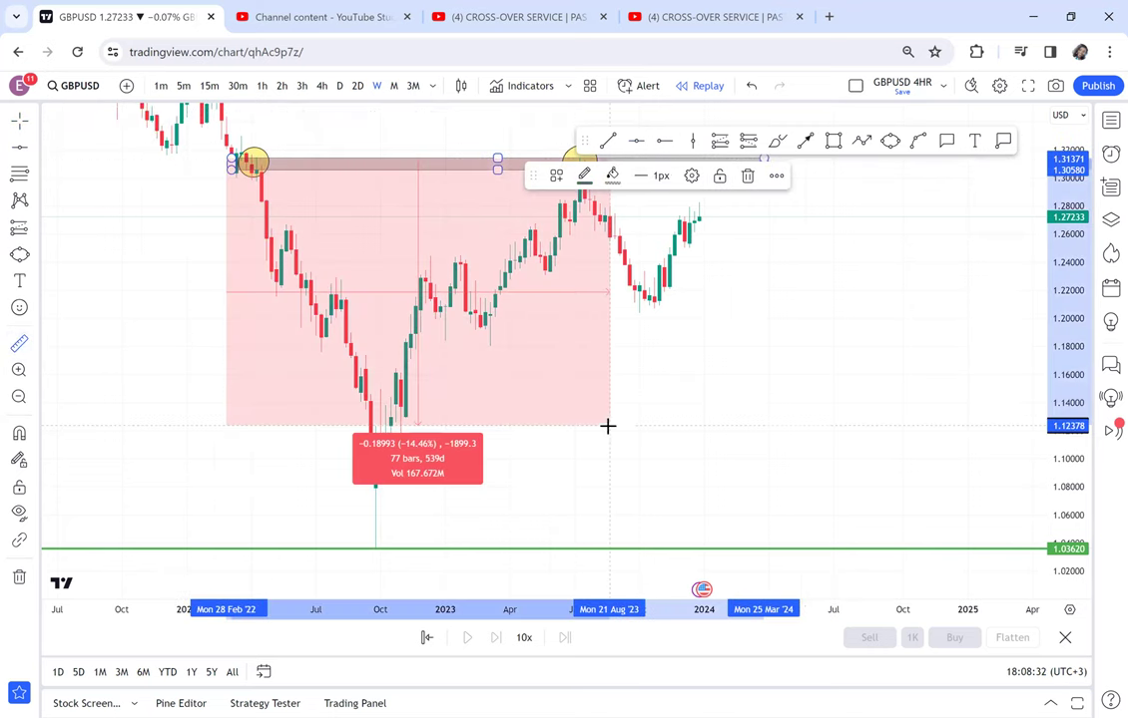
click(828, 548)
click(637, 142)
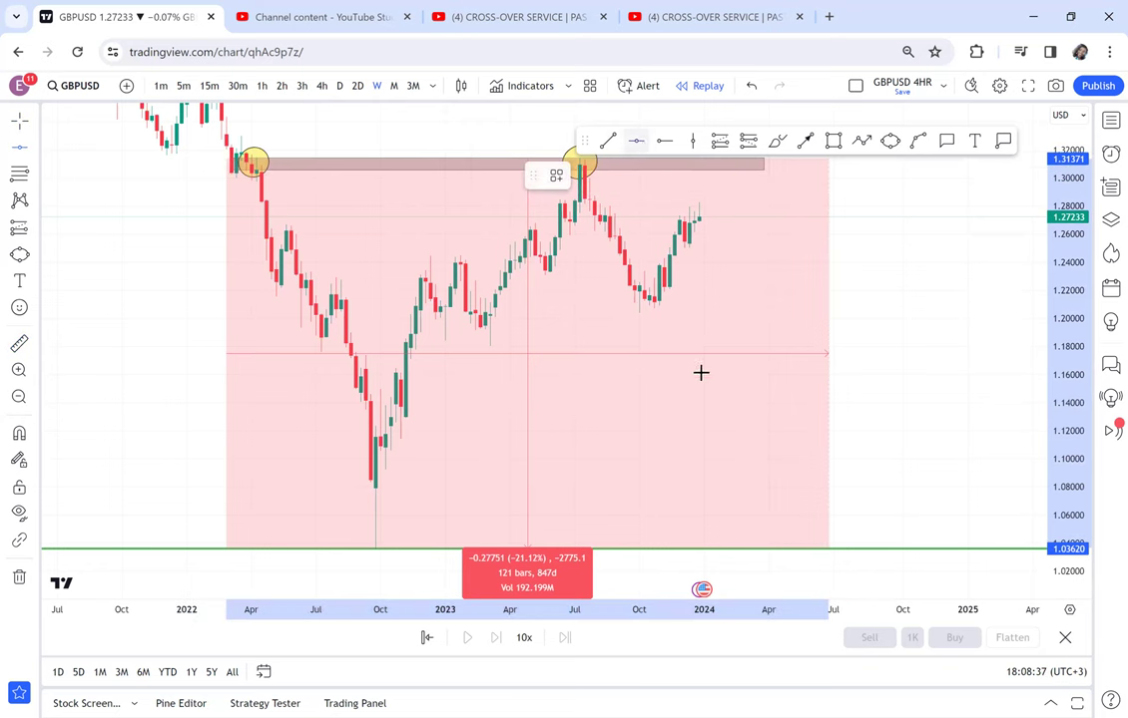
click(678, 354)
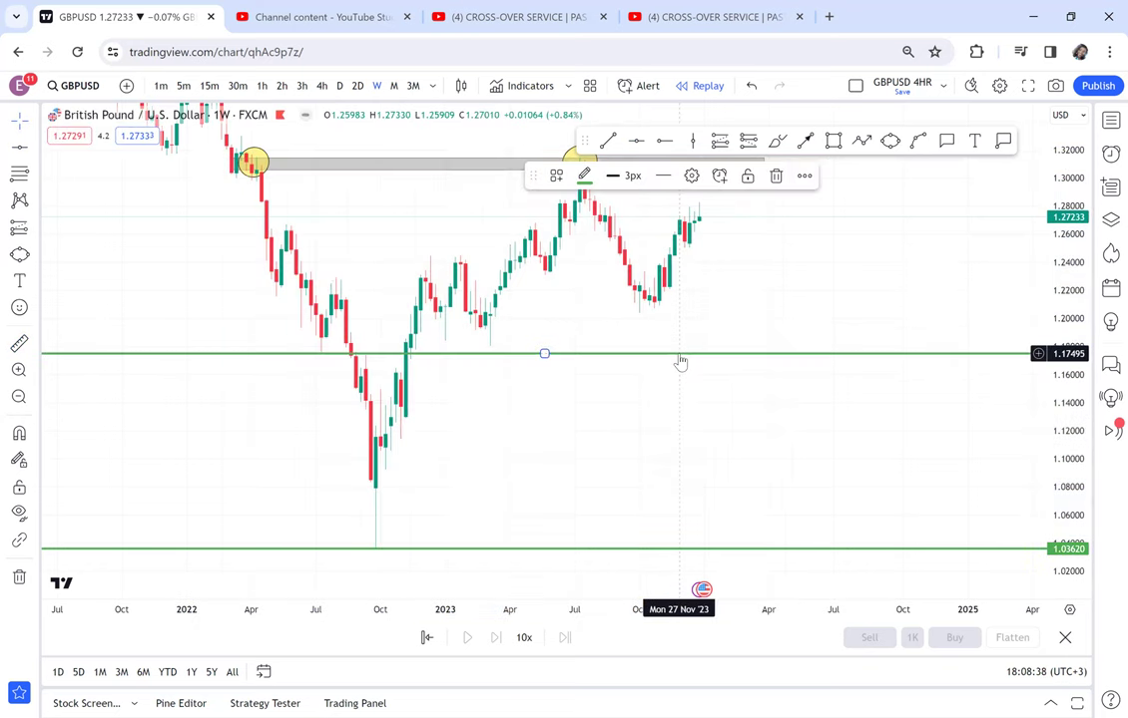
Recolor the horizontal line at the 2022 low red.
click(458, 548)
click(583, 176)
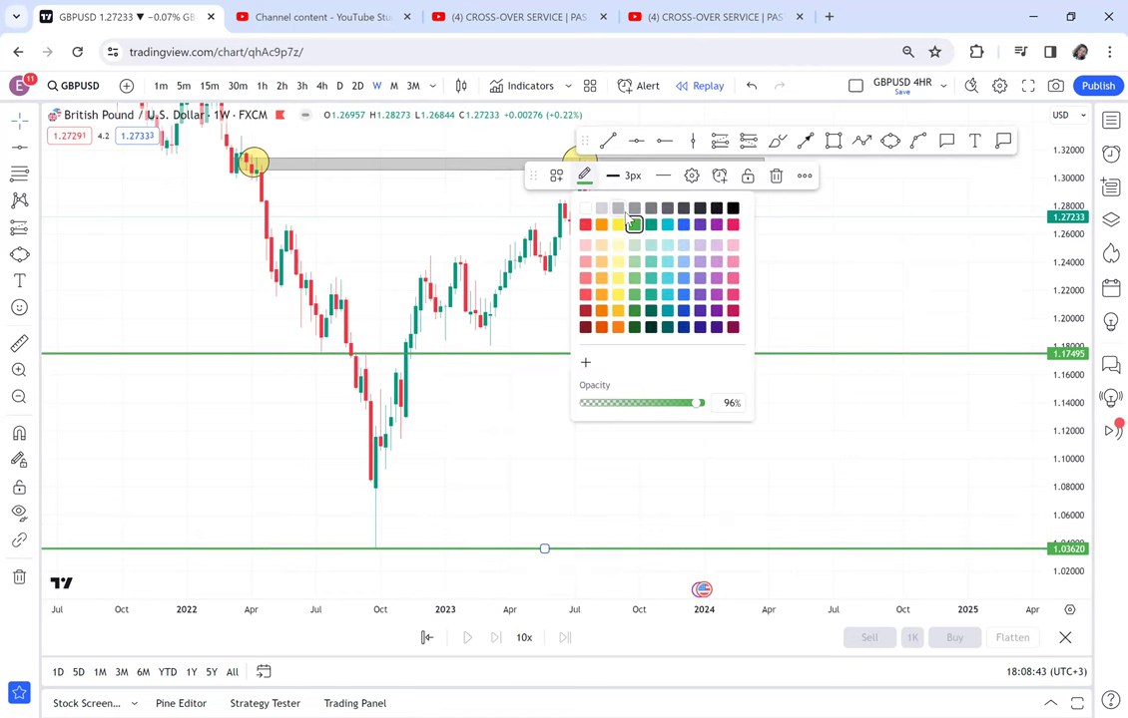
click(584, 221)
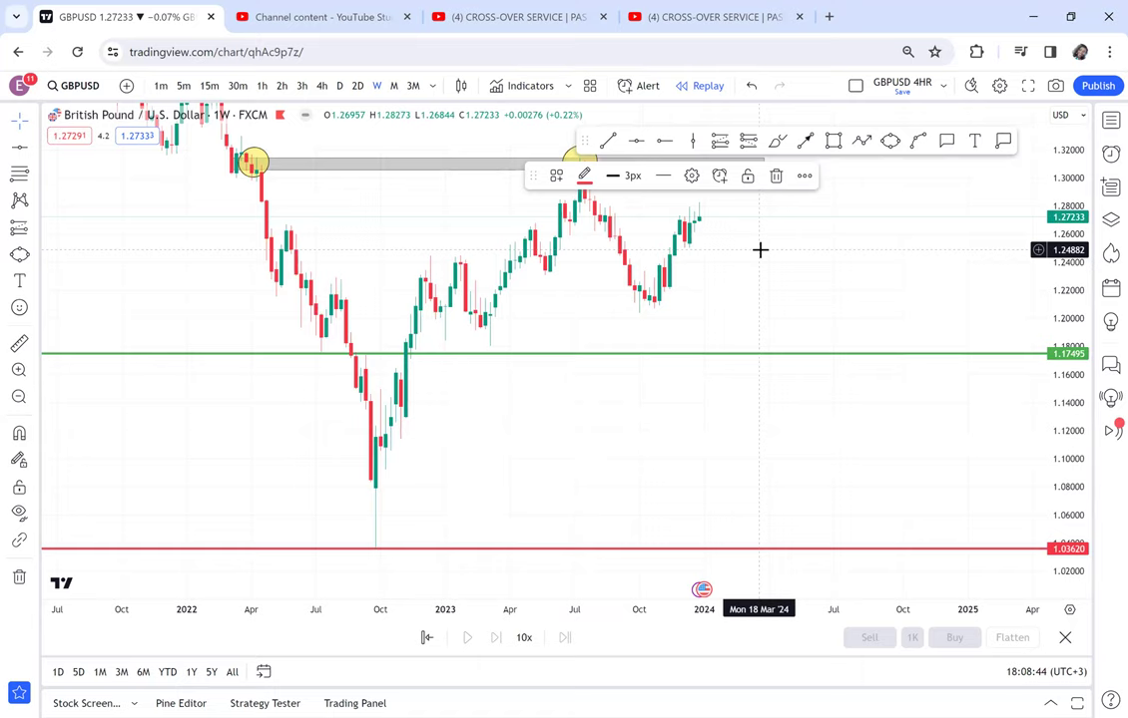
Measure the distance from the latest weekly close down to the green midpoint line, and clear the measurement.
drag(738, 267, 639, 319)
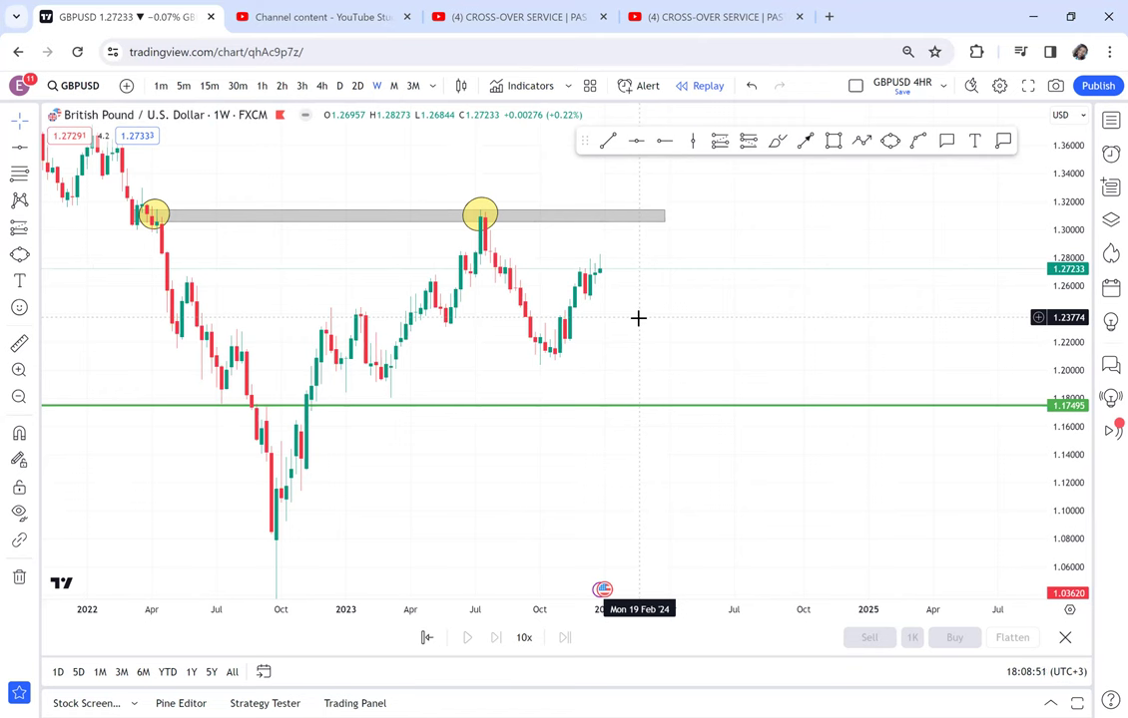
click(14, 343)
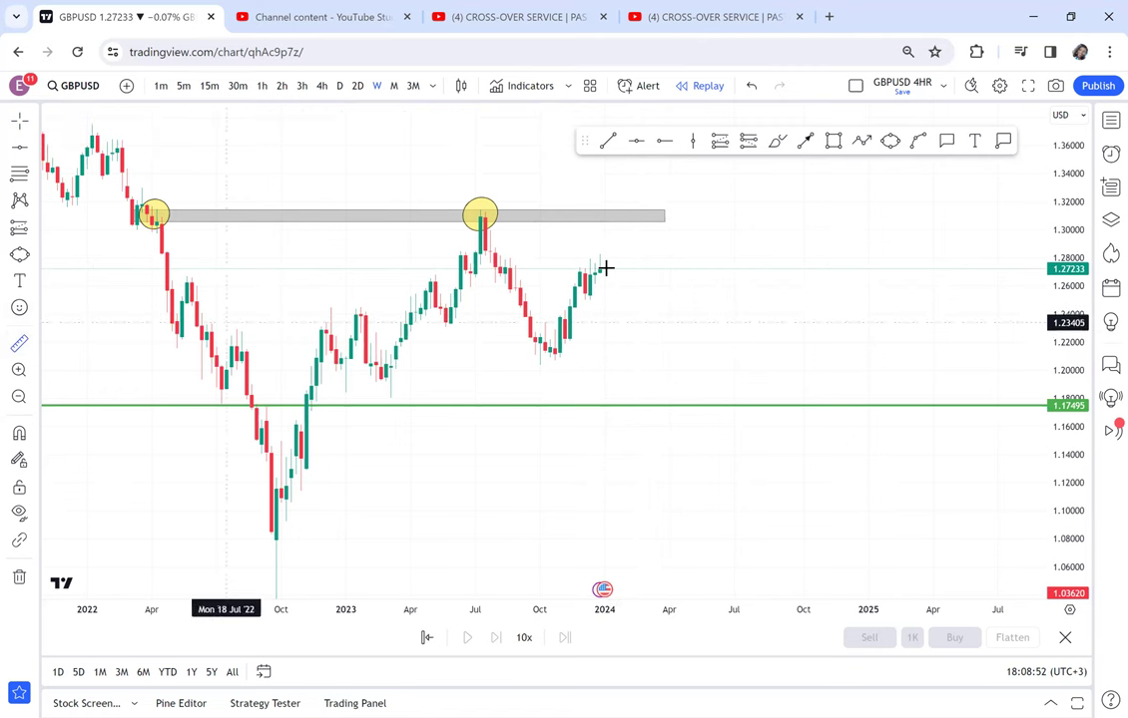
click(619, 268)
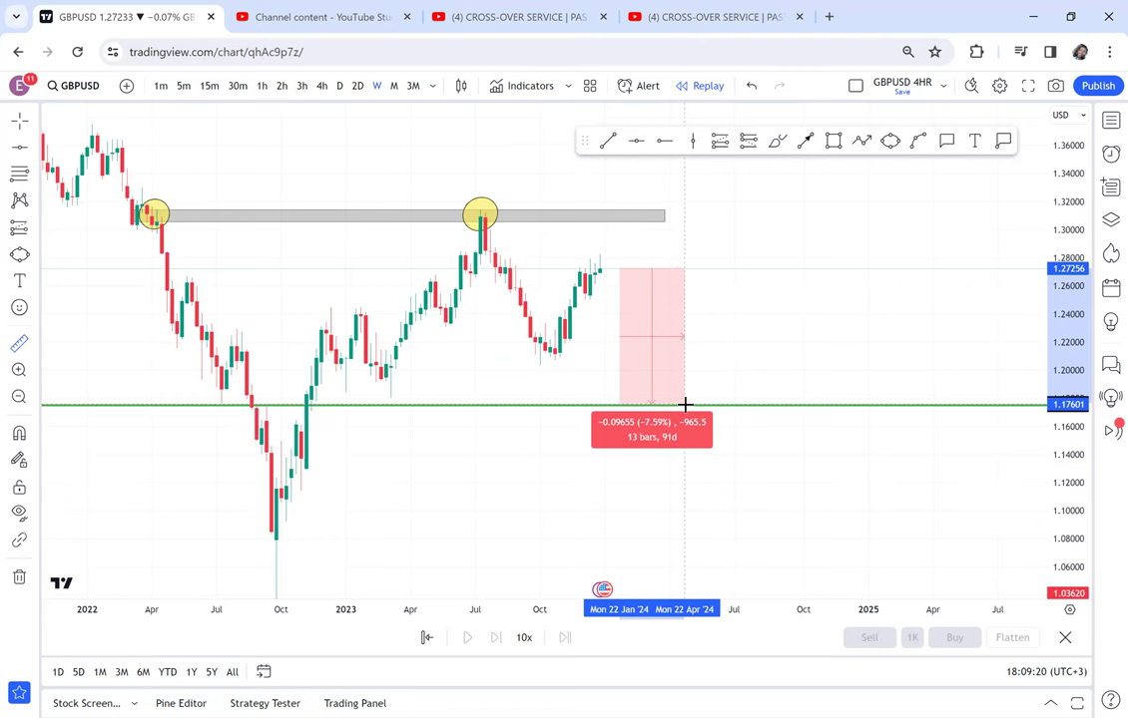
click(611, 462)
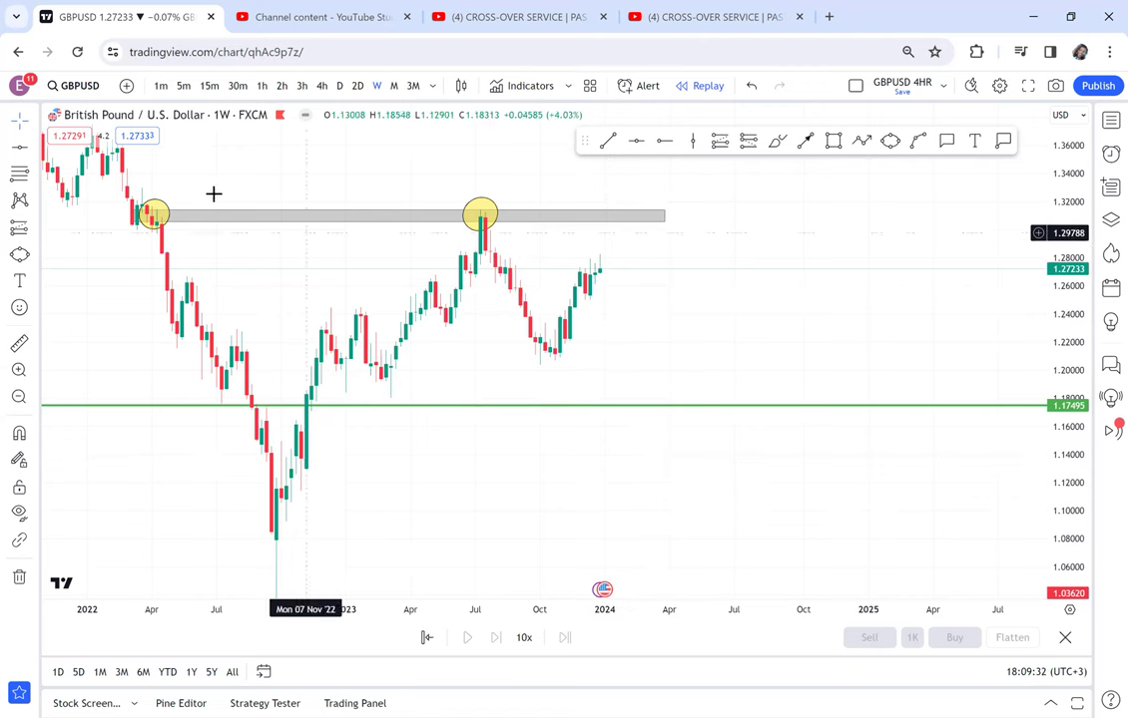
Draw a near-horizontal trend line at about 1.23 from late February 2023 to early 2024.
drag(758, 306, 734, 343)
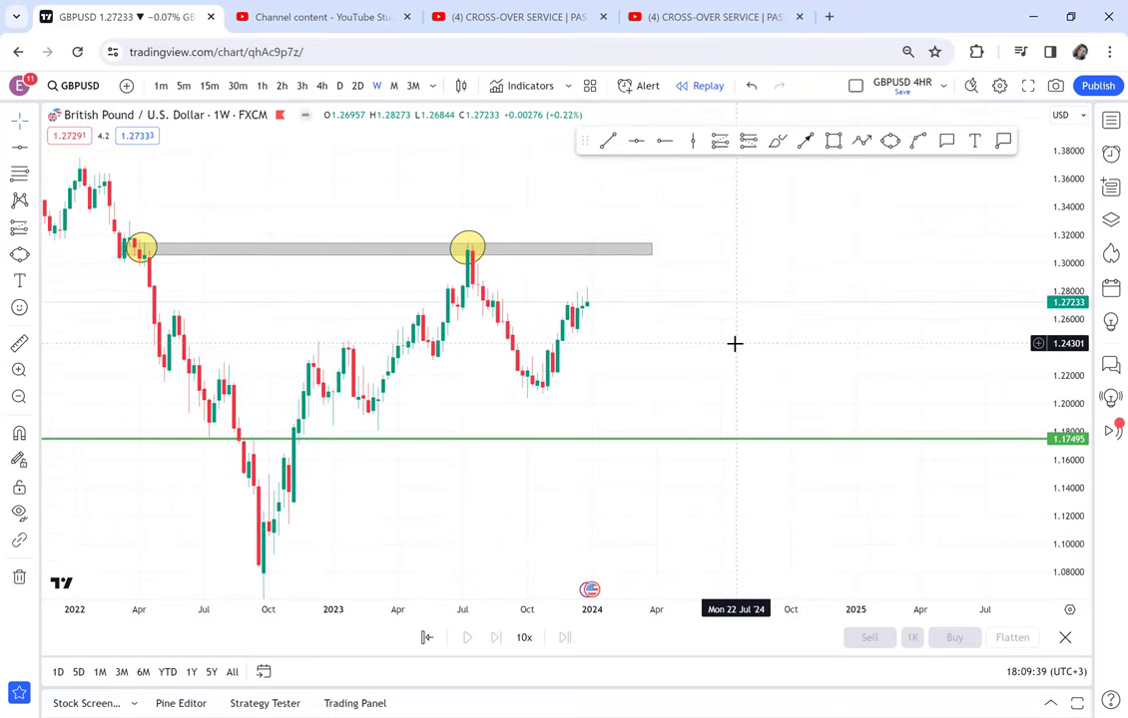
drag(1041, 357, 1044, 290)
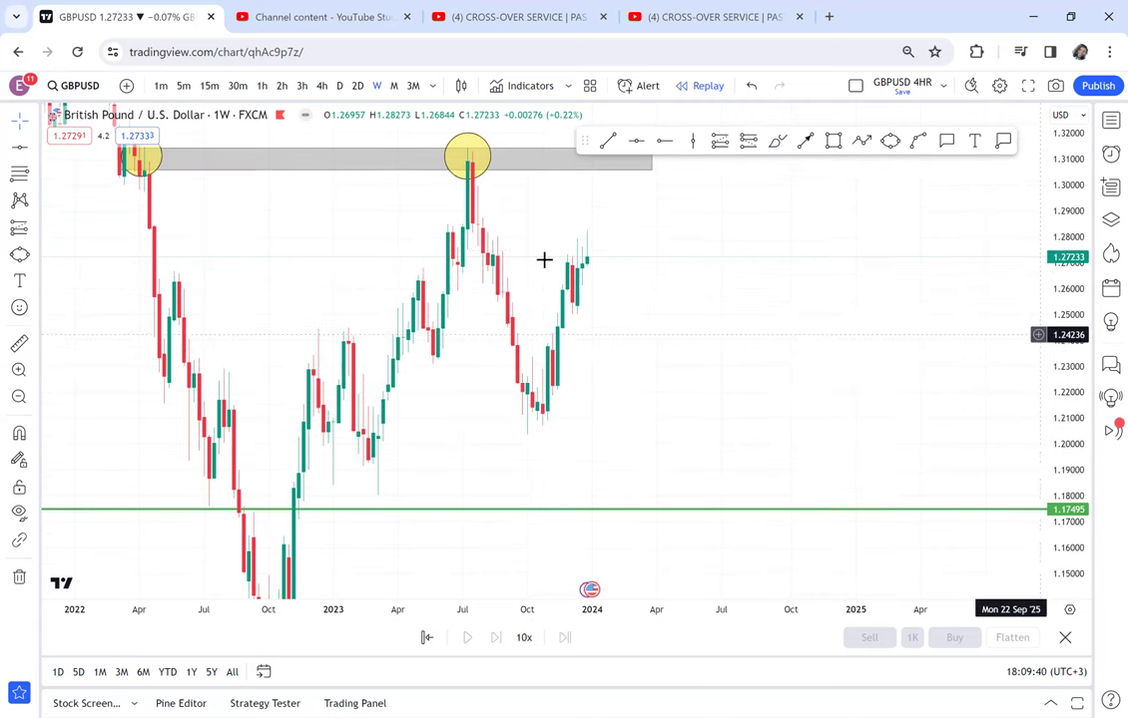
click(607, 140)
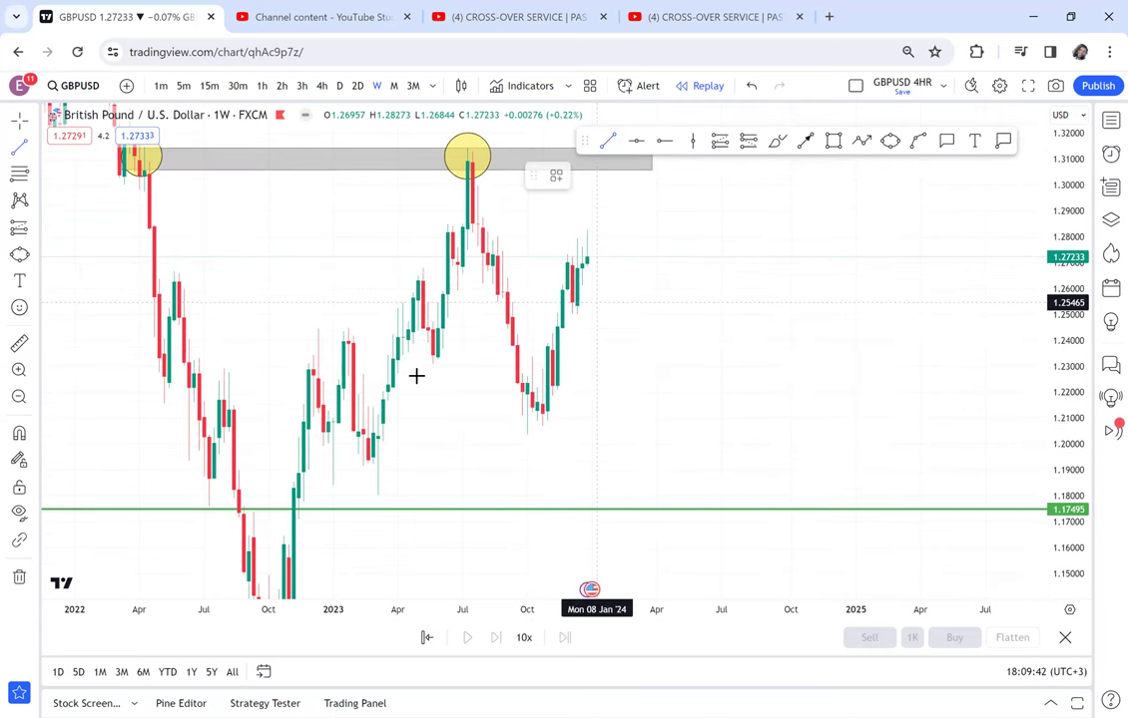
click(373, 368)
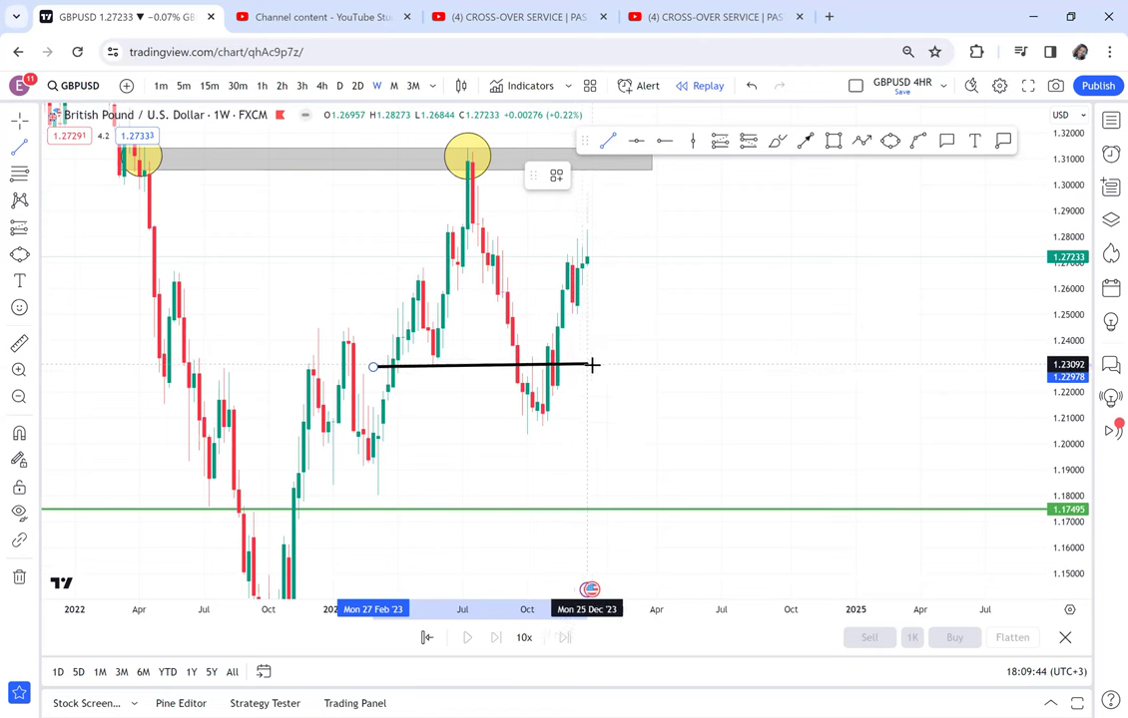
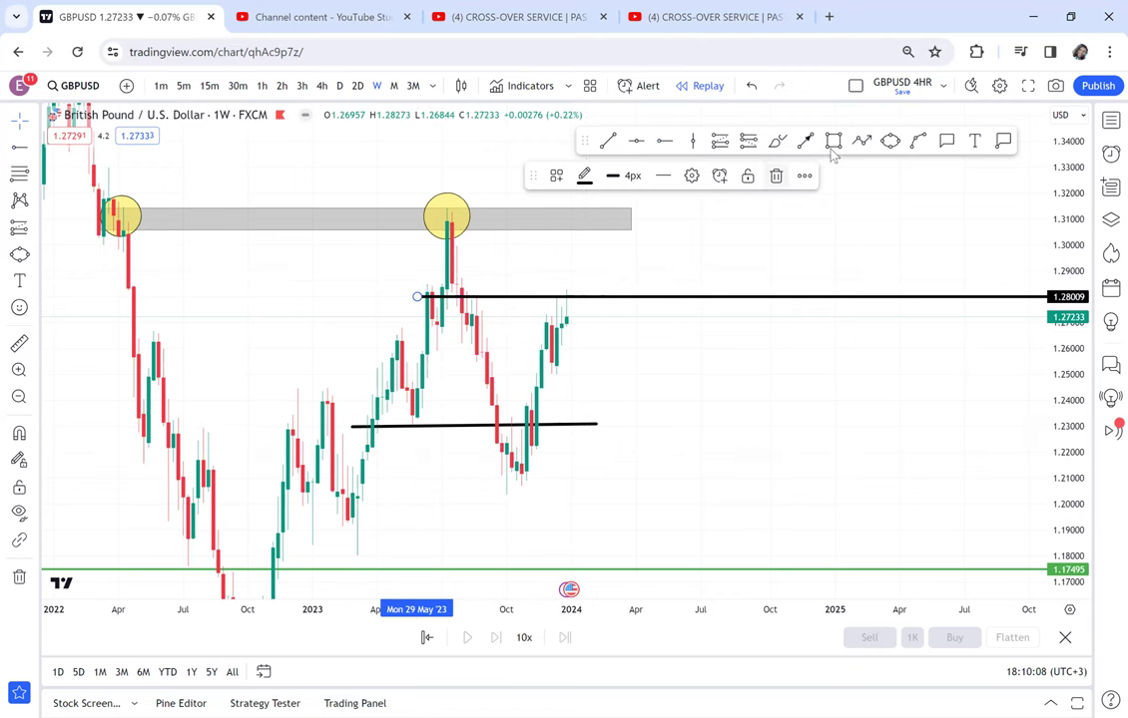
Add the text label "LL" just below the 1.23 trend line, beside the autumn 2023 low.
click(978, 141)
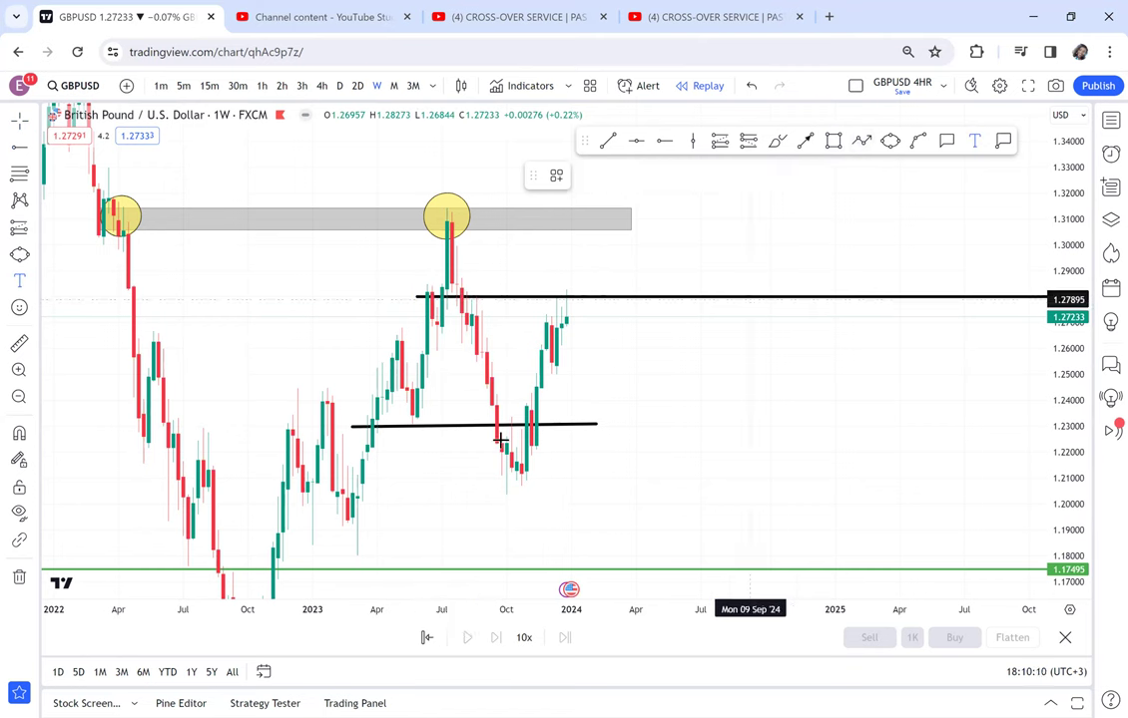
click(461, 445)
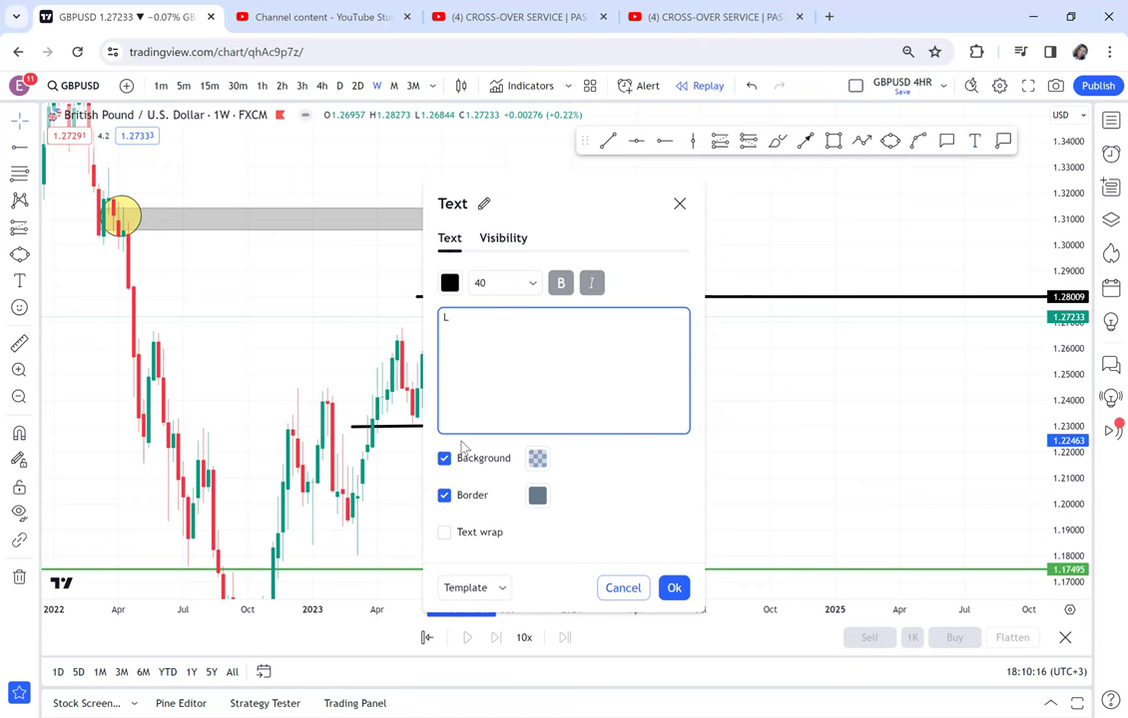
click(708, 419)
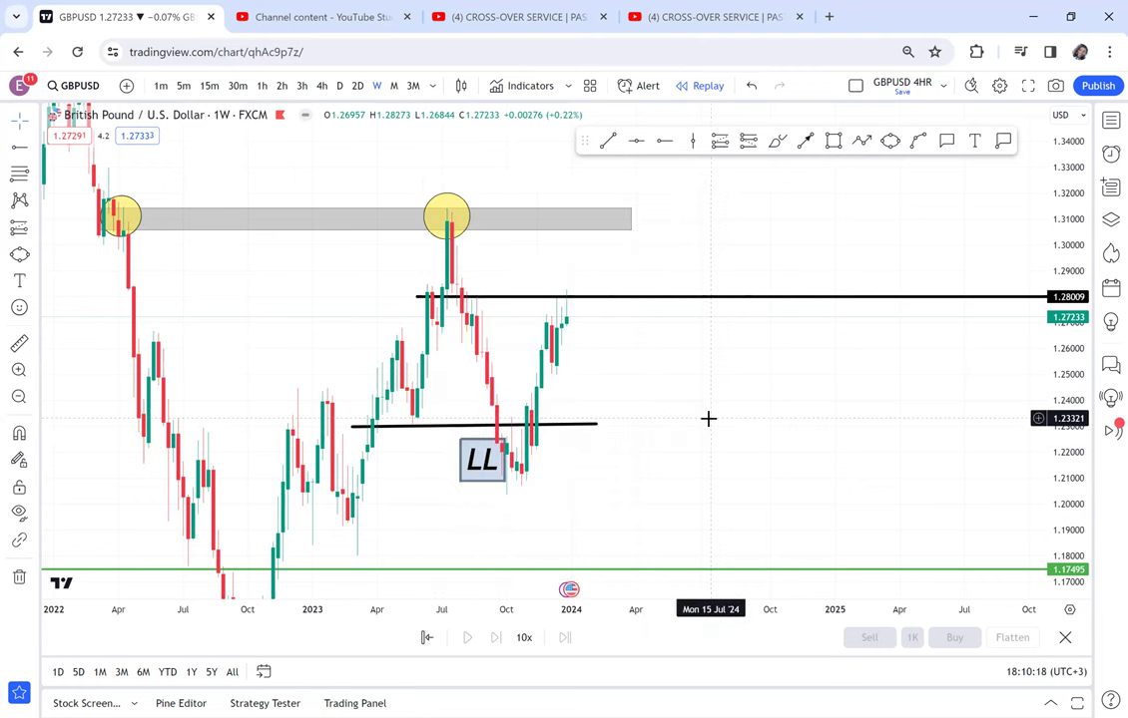
drag(707, 418, 723, 376)
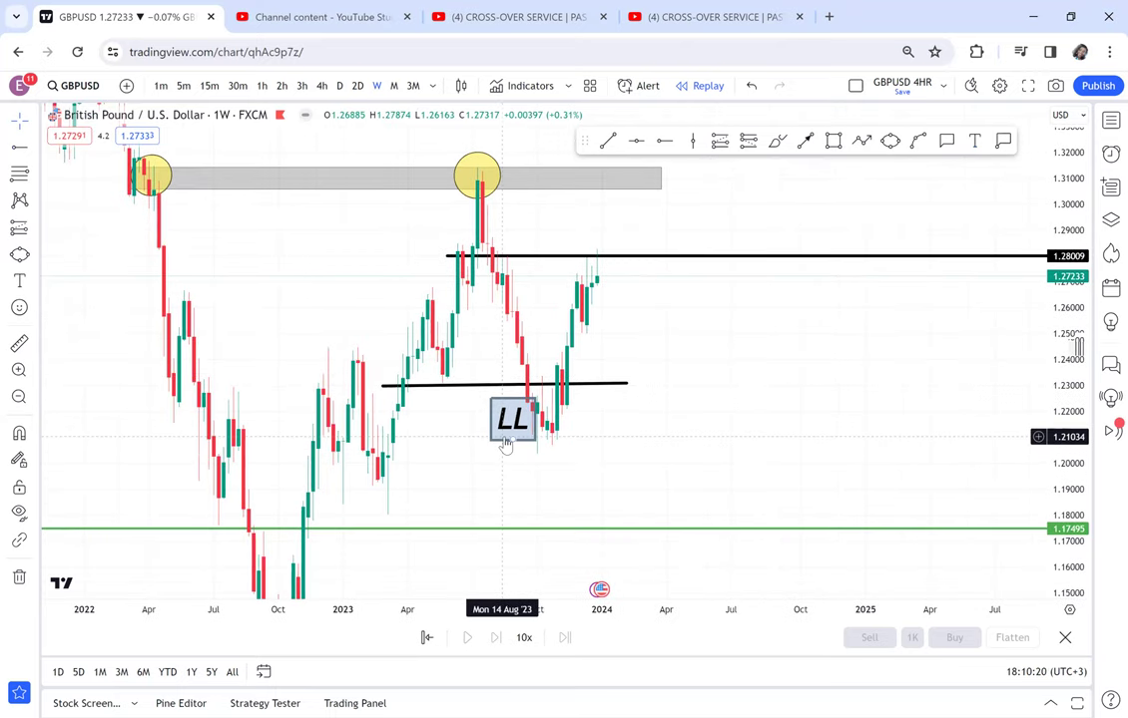
drag(632, 309, 601, 349)
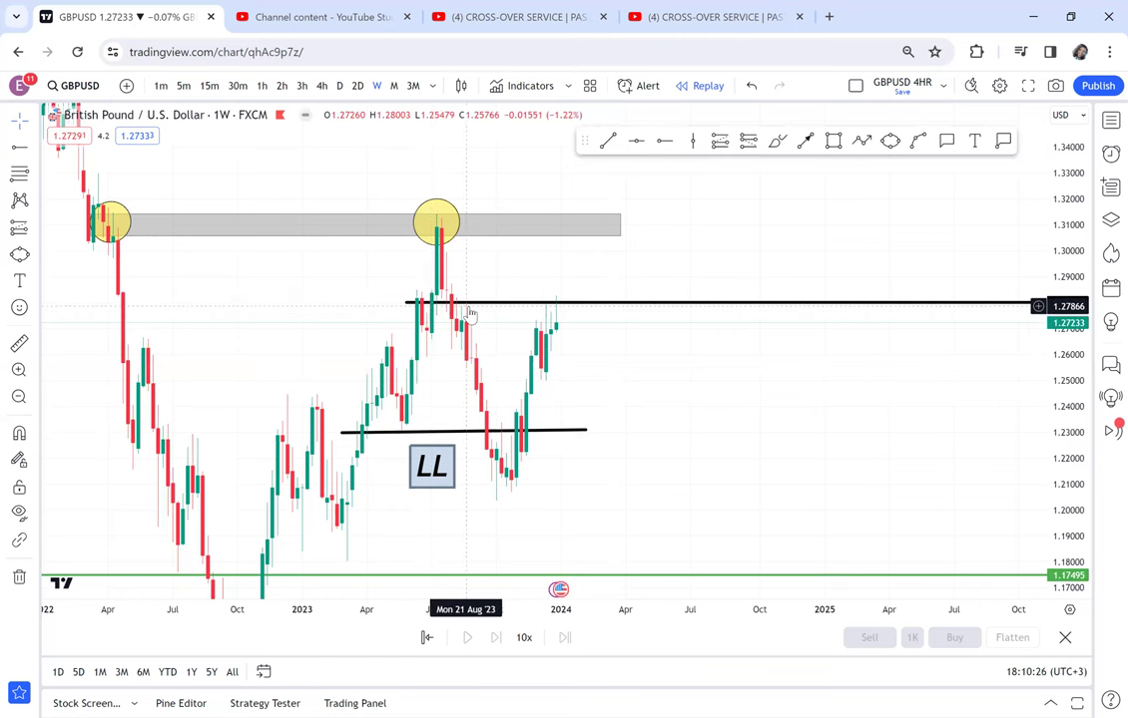
Add the text label "LH" above the latest candles and move it to between the 1.28009 line and the resistance zone.
click(975, 142)
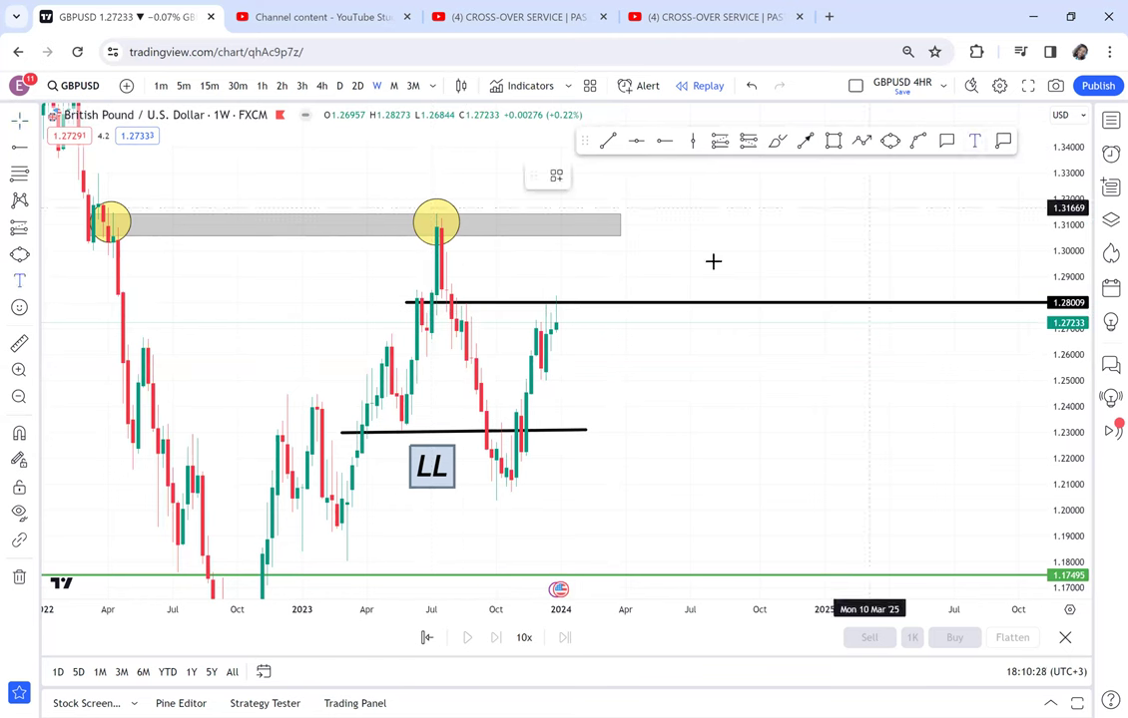
click(569, 285)
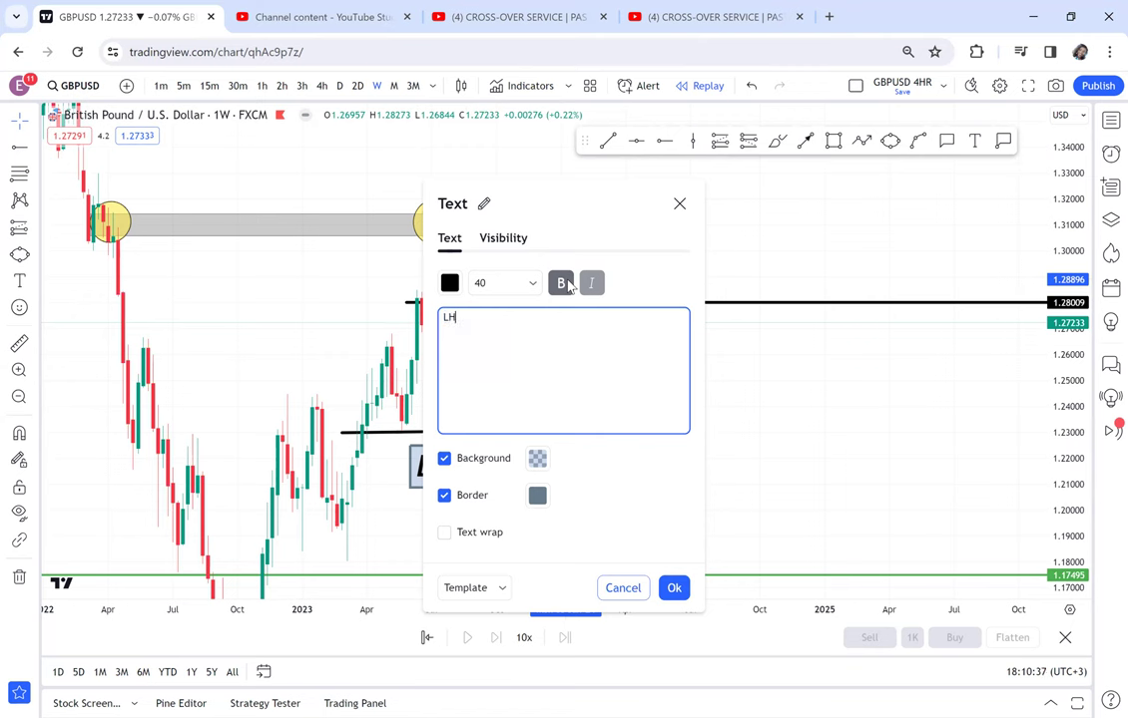
click(748, 237)
click(589, 299)
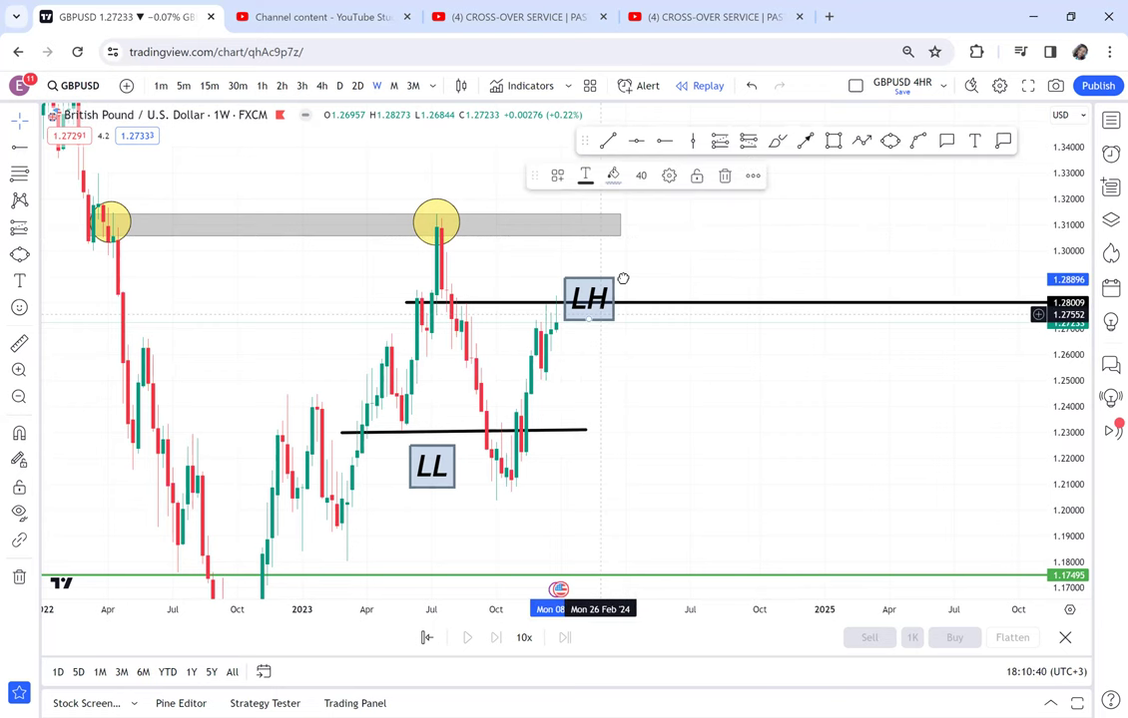
drag(589, 299, 618, 256)
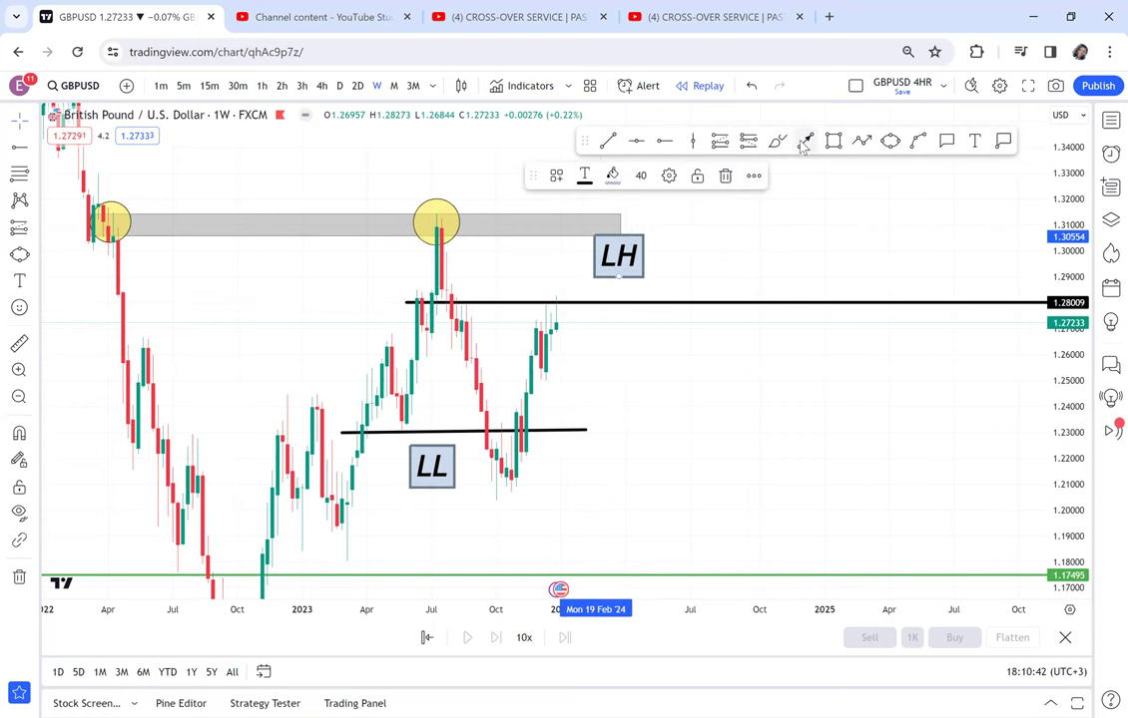
Draw an arrow from the latest price, about 1.276, down to about 1.213, and delete it.
click(569, 314)
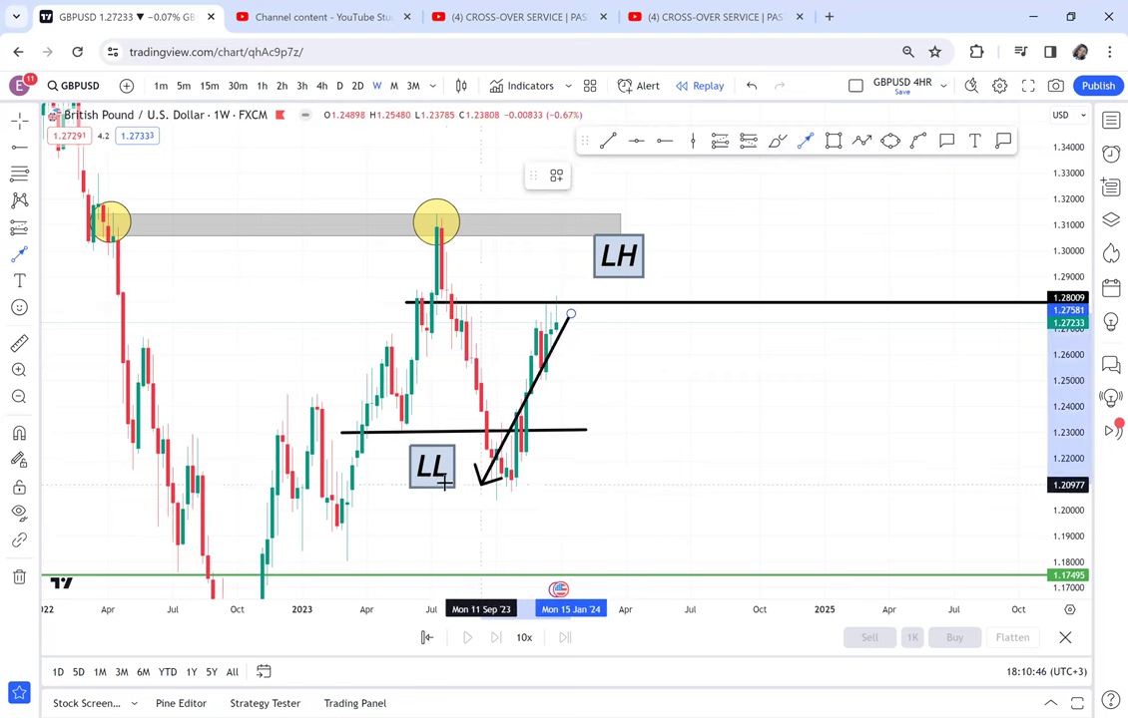
click(596, 476)
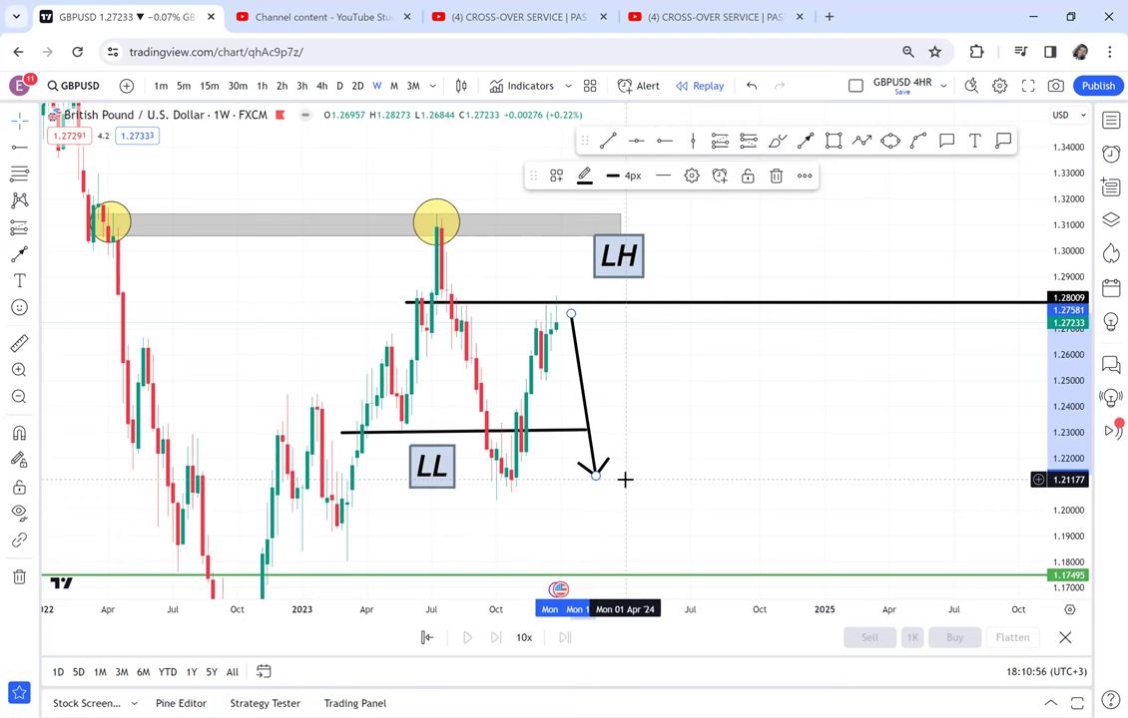
drag(609, 471, 589, 388)
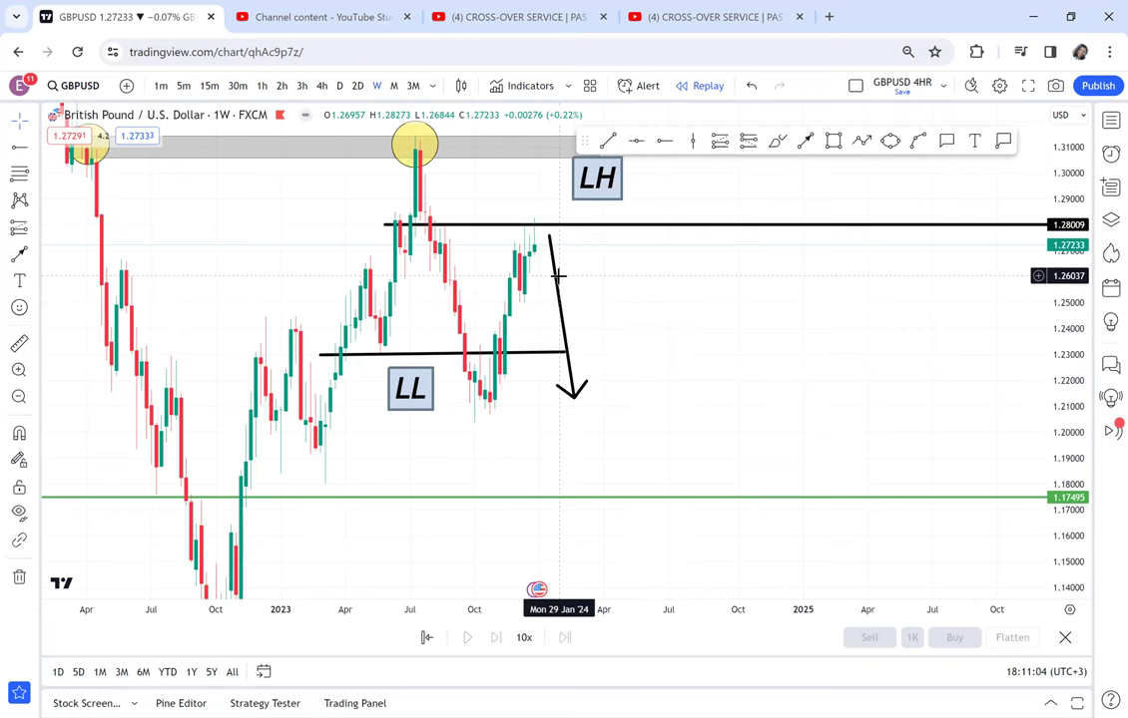
click(549, 240)
key(Delete)
scroll(553, 268, up, 5)
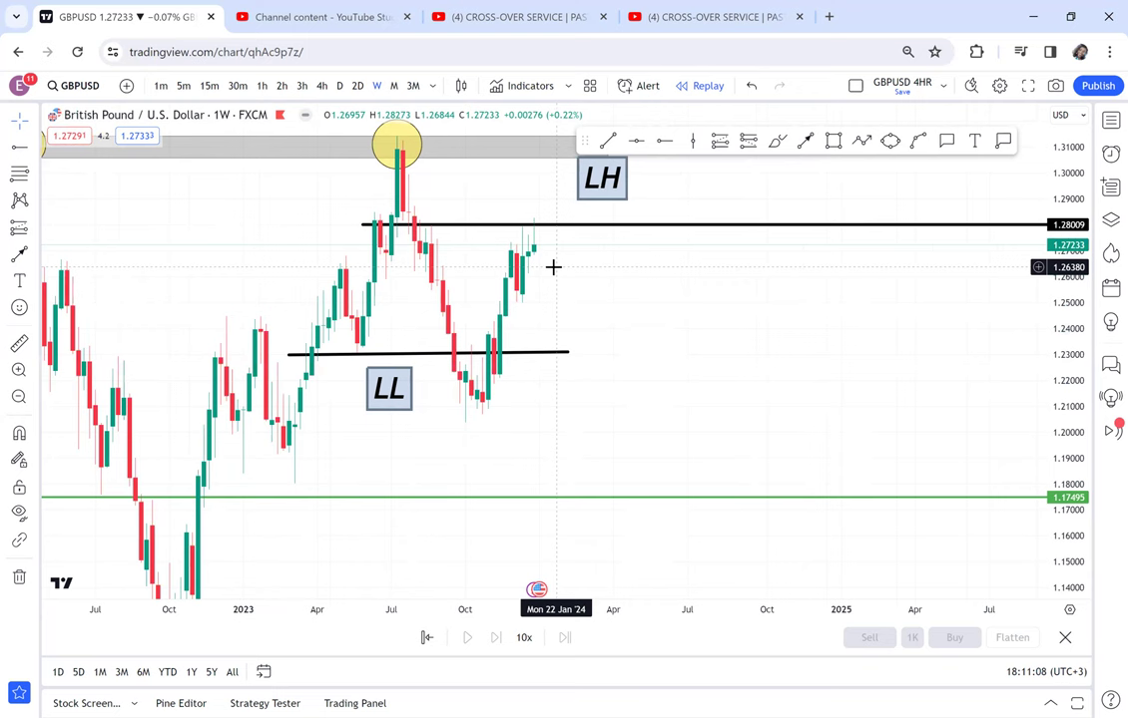
Replace the black 1.28009 line with a rectangle zone from 1.28067 to 1.27295, spanning July 2023 to March 2024.
drag(554, 399, 549, 398)
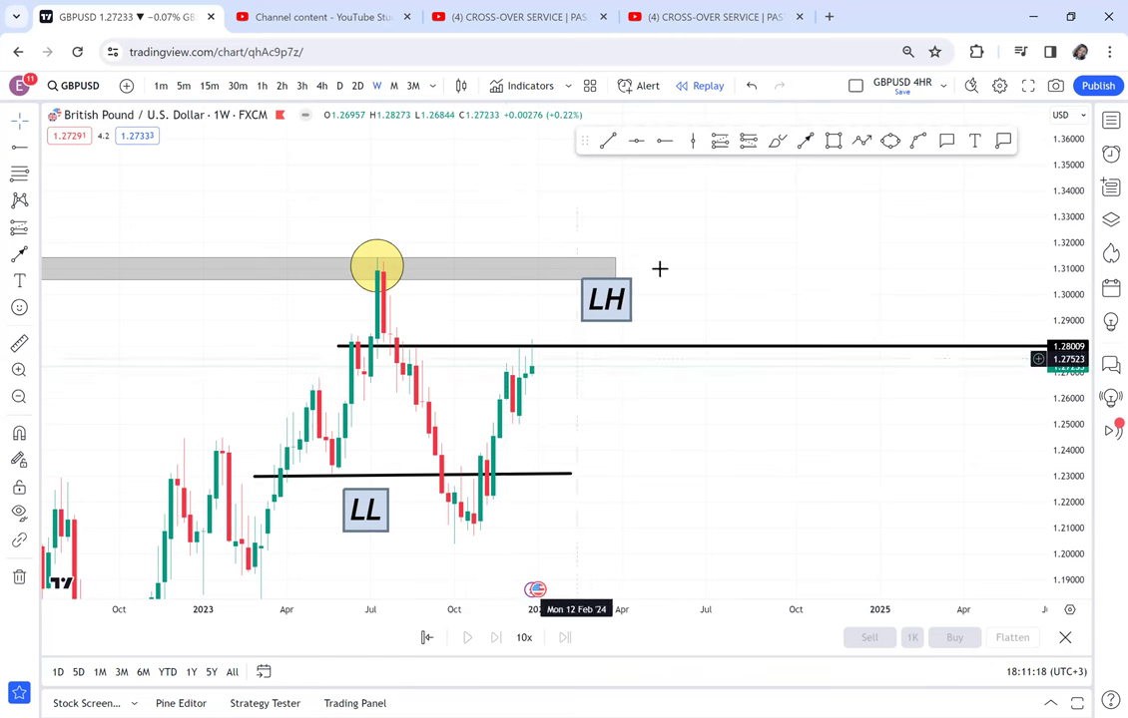
click(619, 349)
key(Delete)
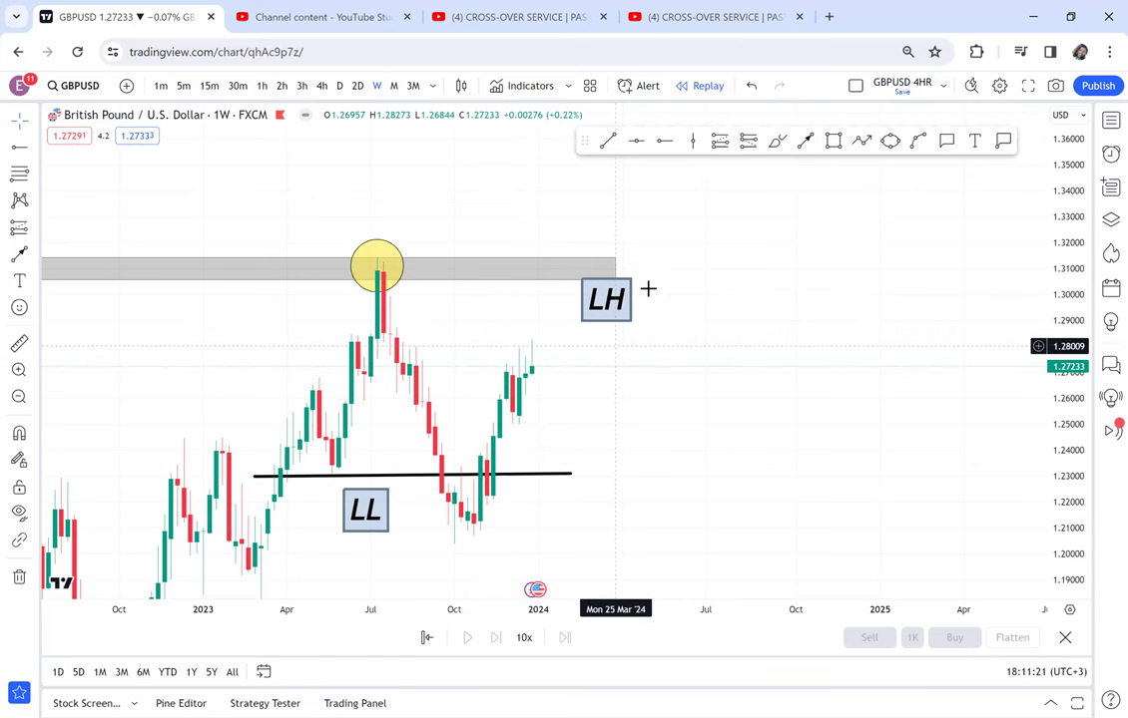
click(834, 141)
click(371, 346)
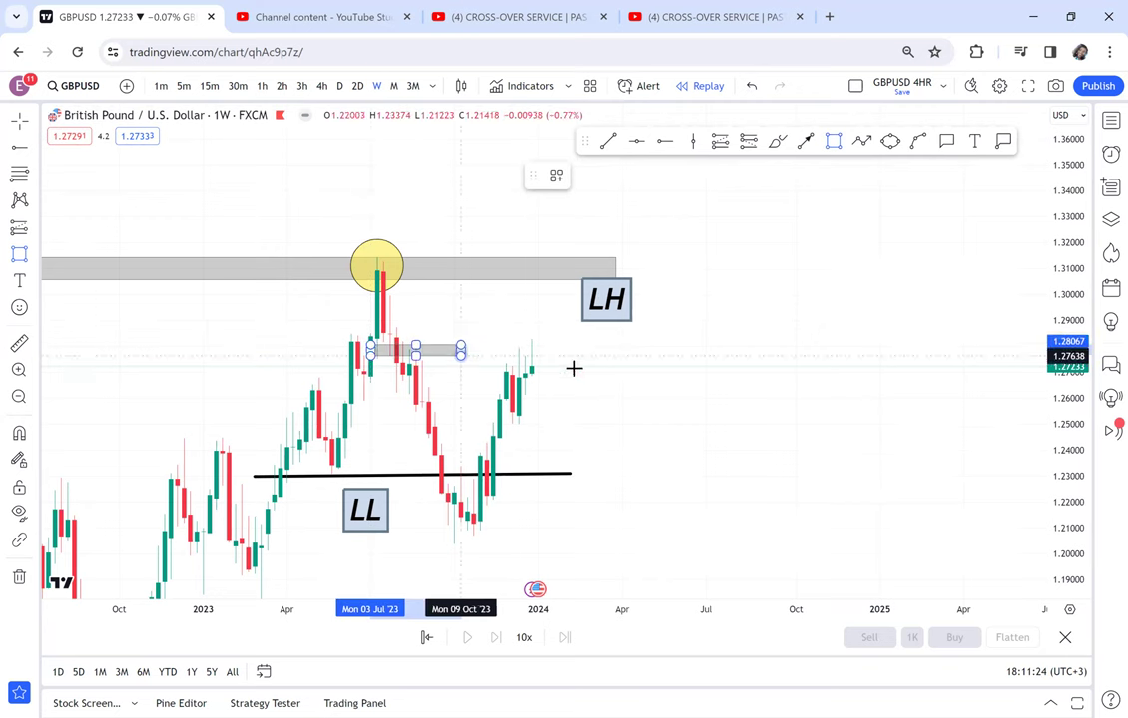
click(608, 365)
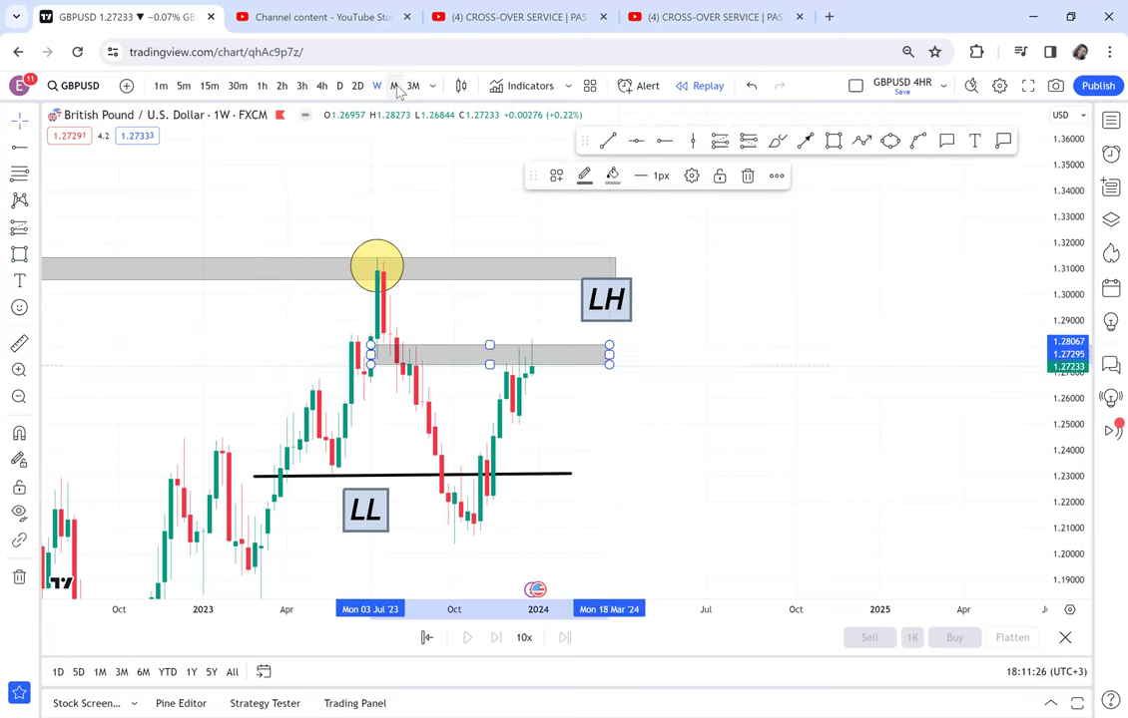
Examine the new rectangle zone on the monthly timeframe, and return to the weekly timeframe for a closer look.
click(395, 86)
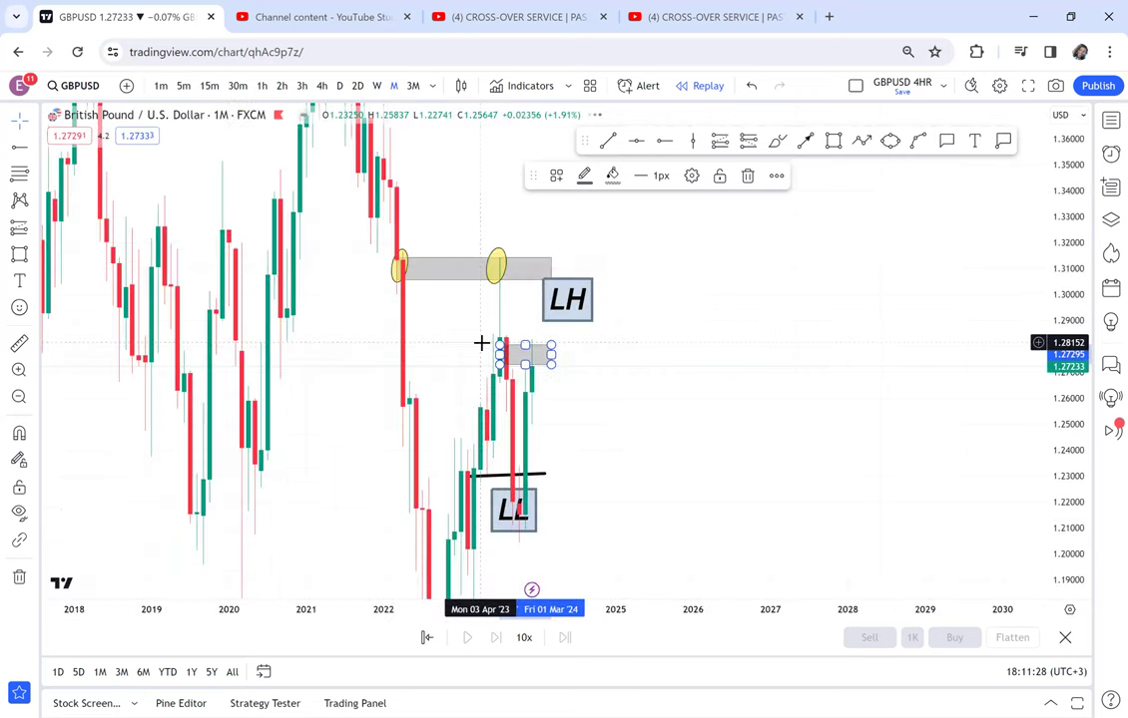
scroll(594, 362, up, 3)
click(594, 362)
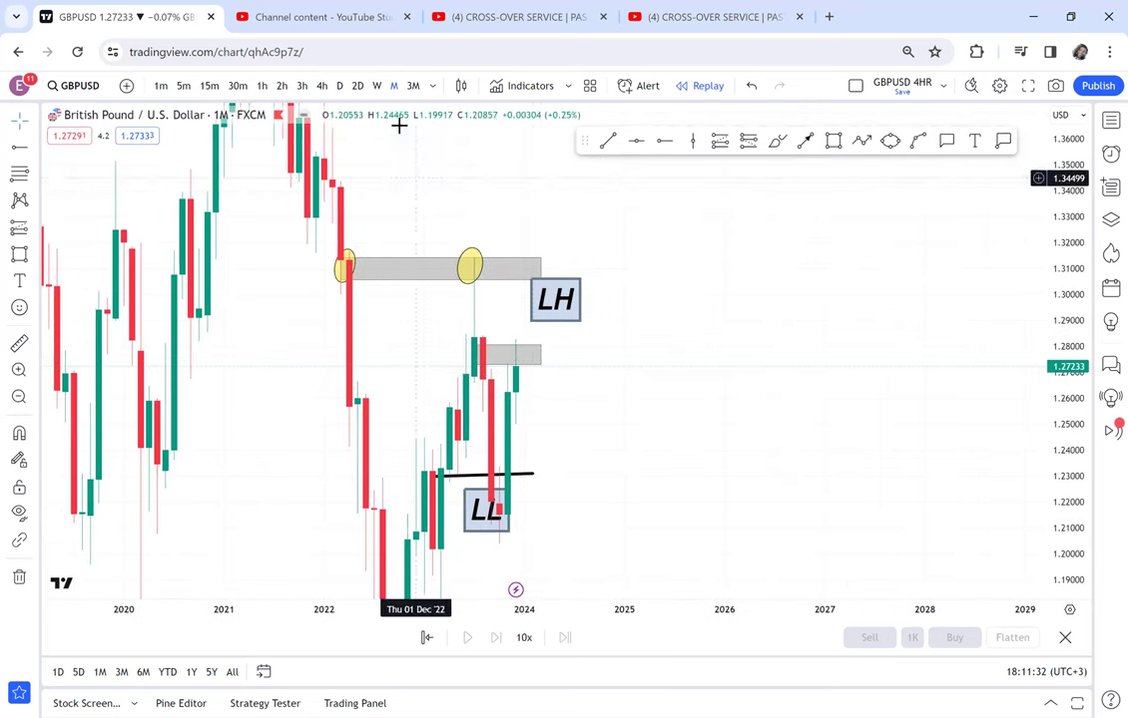
click(377, 86)
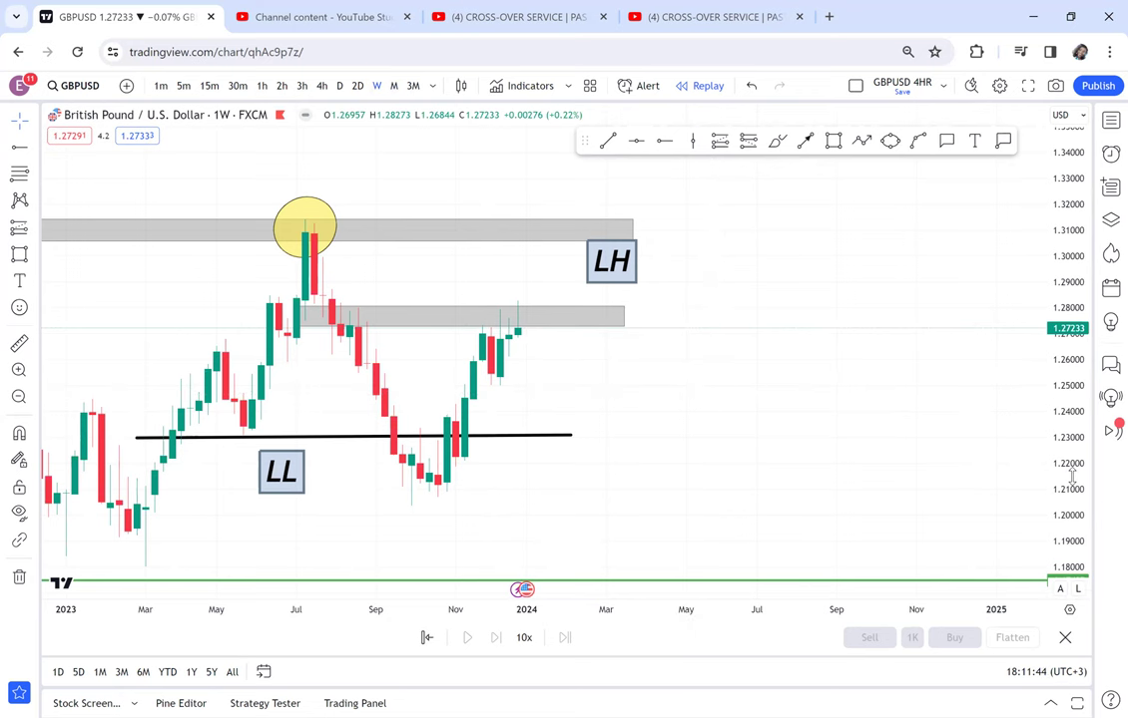
drag(1073, 478, 1073, 429)
click(539, 301)
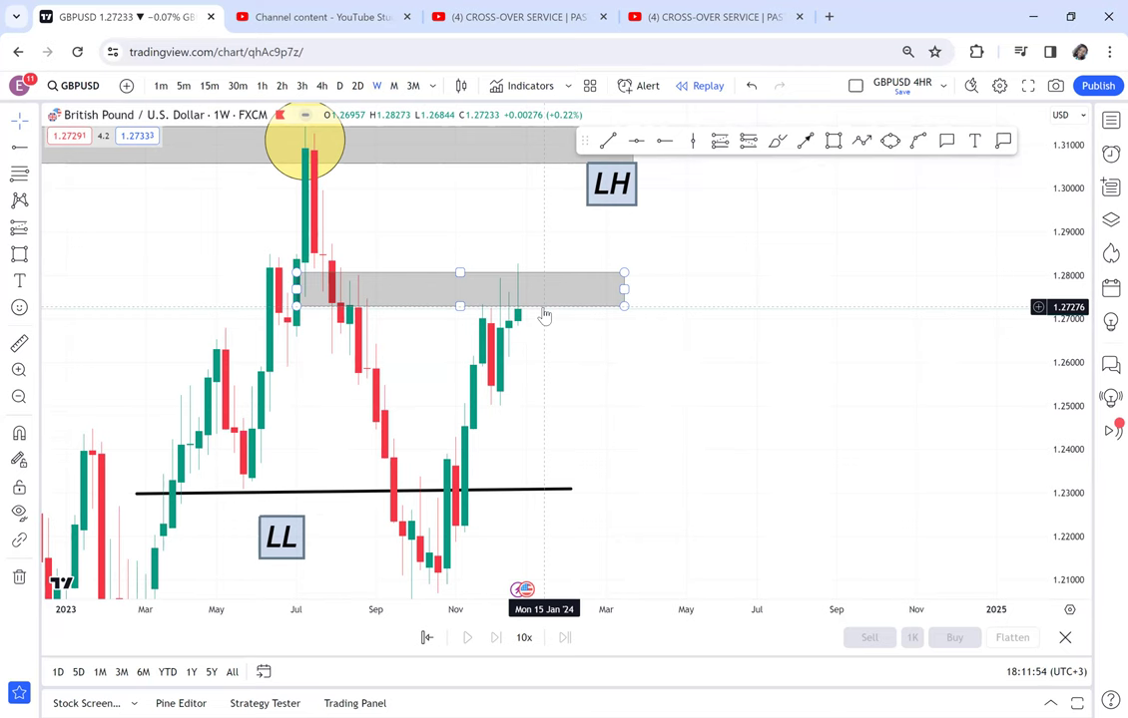
mouse_move(788, 247)
mouse_down()
mouse_move(813, 203)
mouse_move(788, 264)
mouse_up()
scroll(788, 264, down, 1)
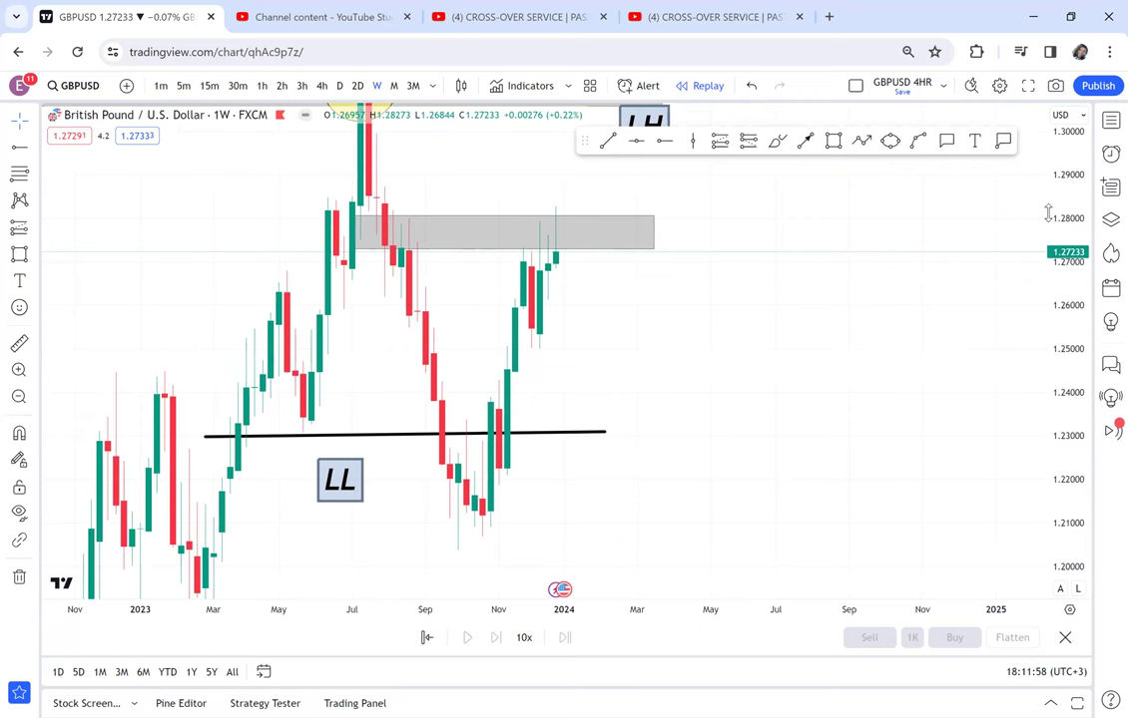
Delete the black trend line at 1.23 and the LL and LH text labels.
drag(1073, 247, 1048, 399)
scroll(730, 383, down, 1)
click(617, 413)
key(Delete)
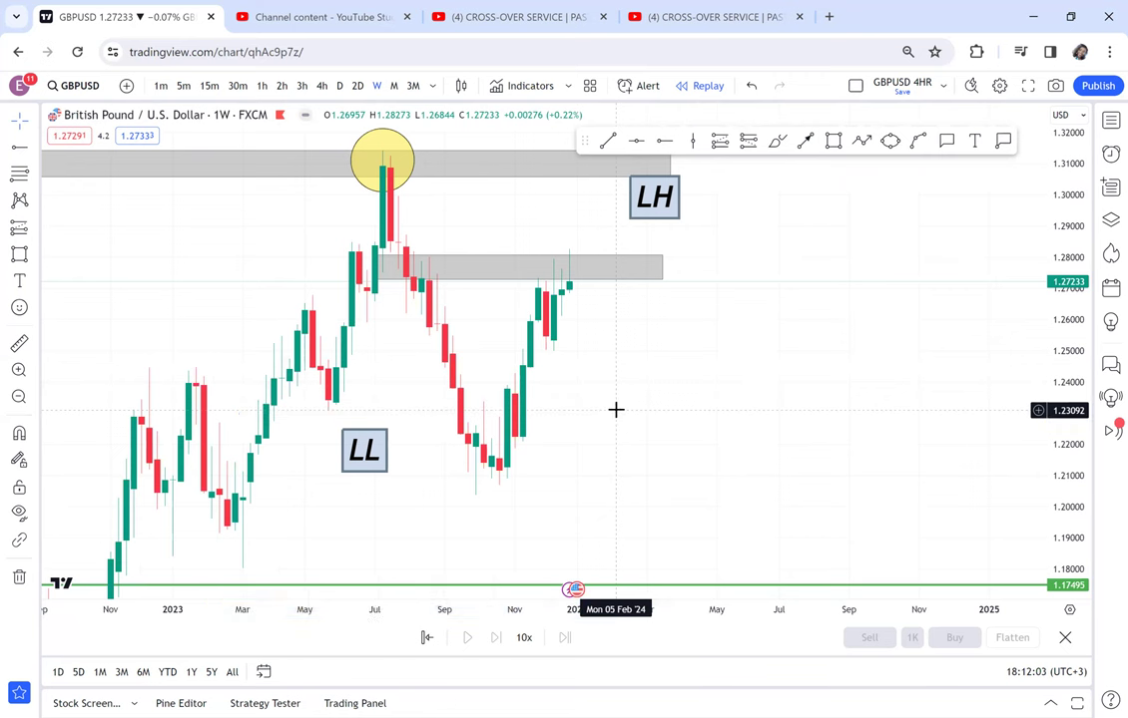
click(357, 441)
key(Delete)
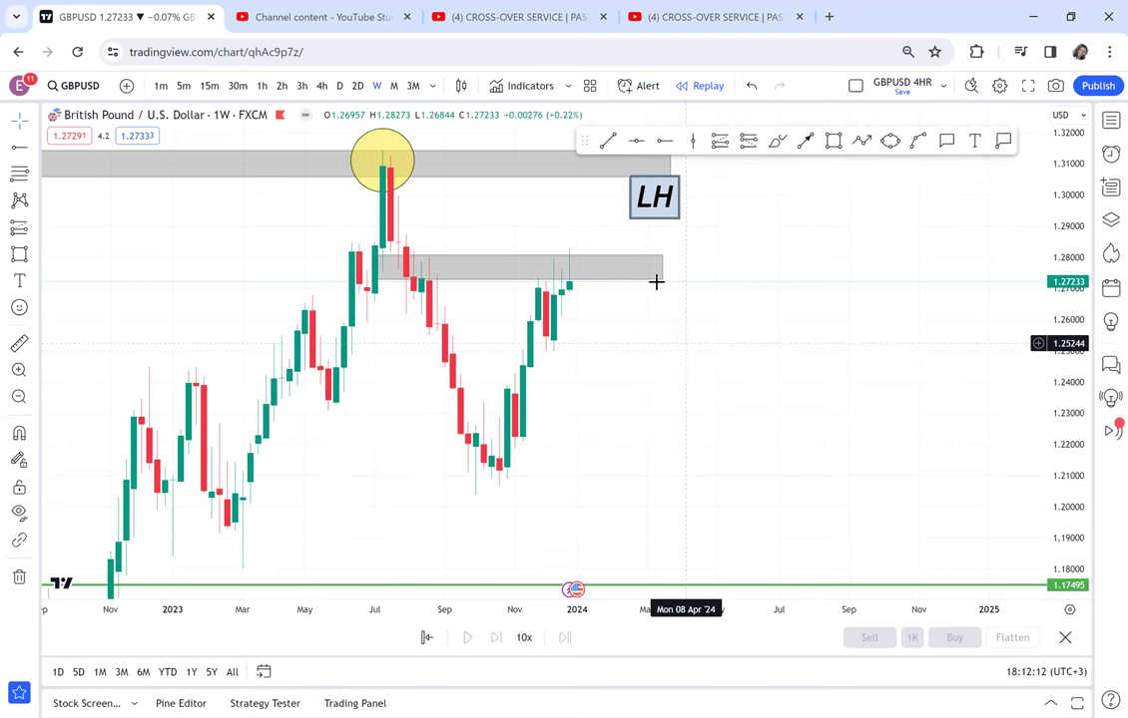
click(658, 198)
key(Delete)
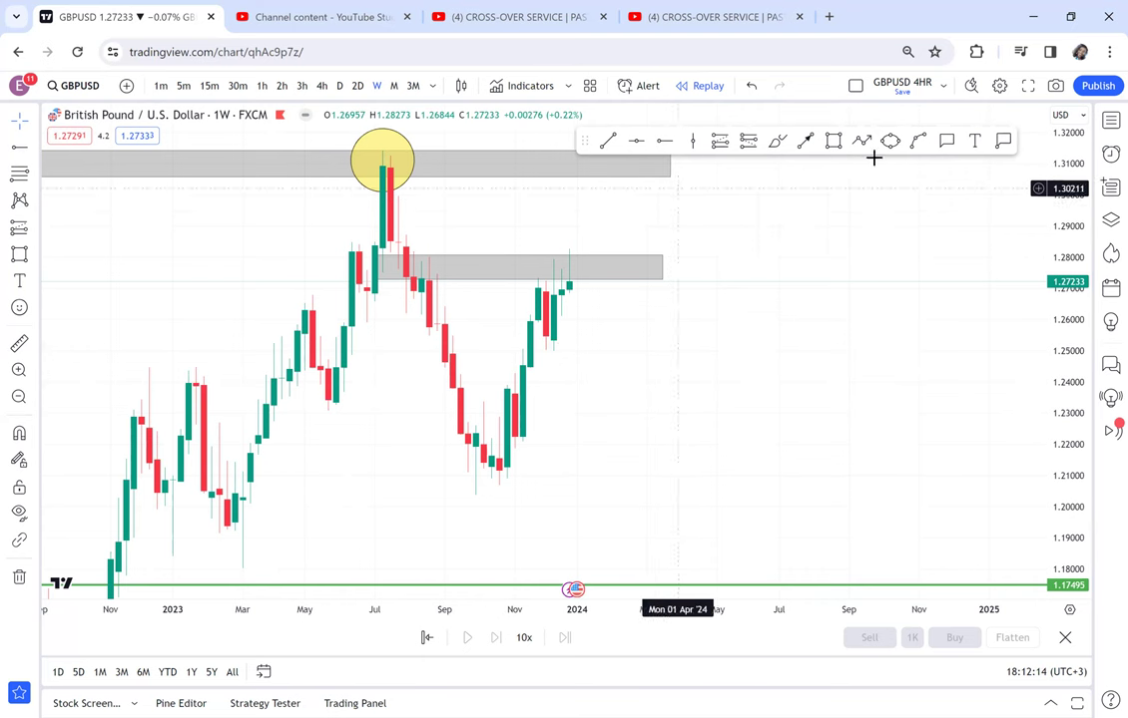
Mark the August 2023 and December 2023 rejections inside the lower grey zone with yellow ellipses.
click(413, 272)
click(442, 262)
click(442, 263)
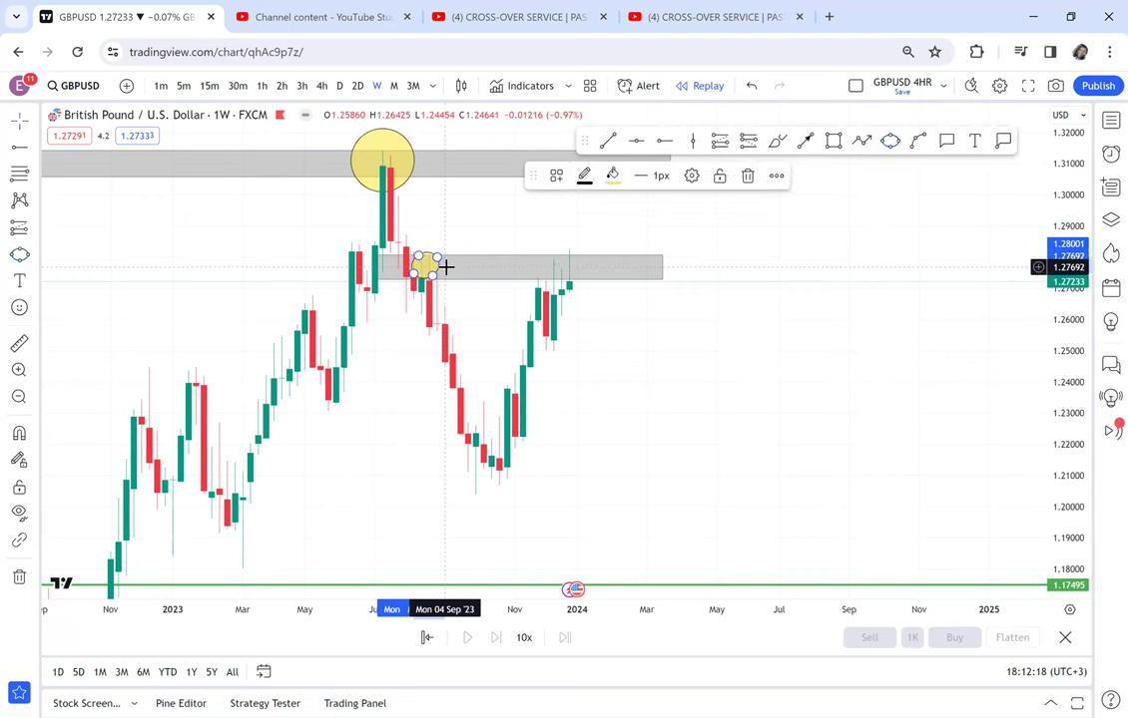
click(890, 140)
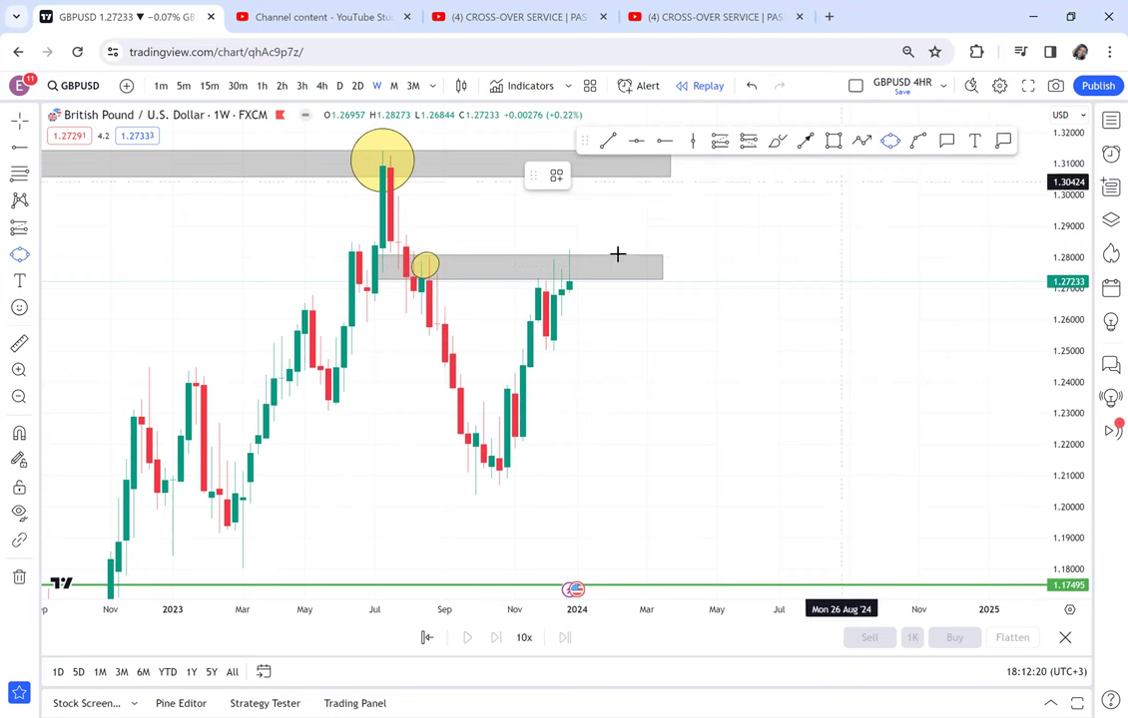
click(537, 269)
click(571, 267)
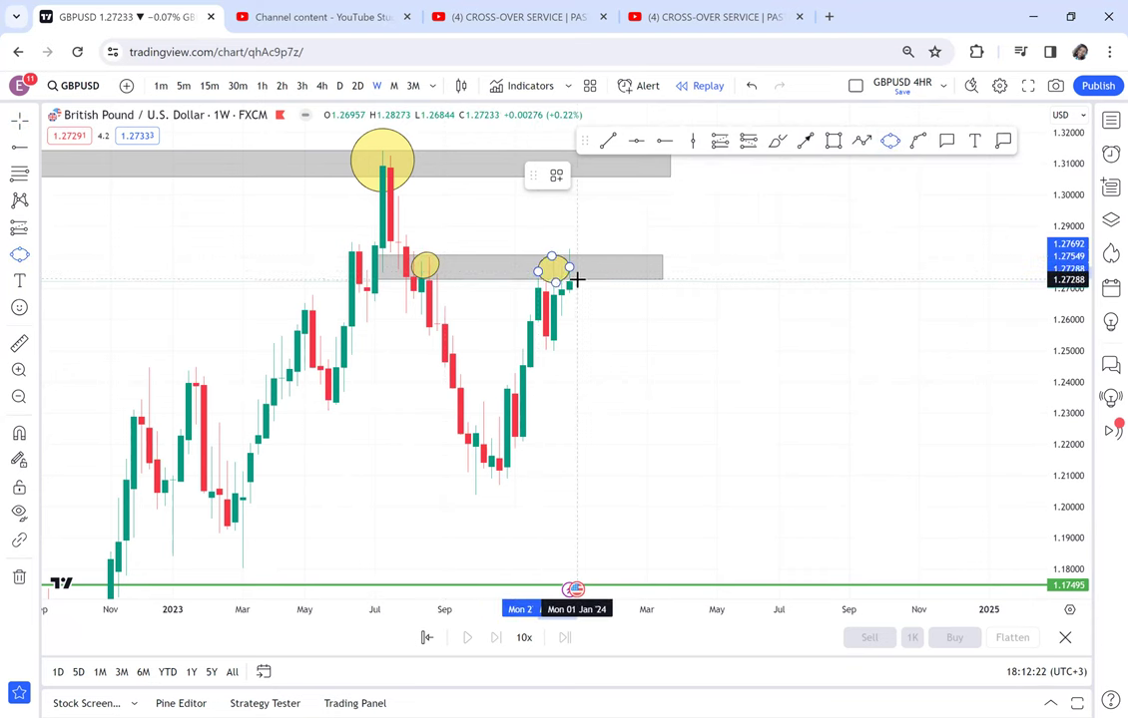
click(571, 269)
Place a horizontal line at the October 2023 low, about 1.20373.
click(637, 141)
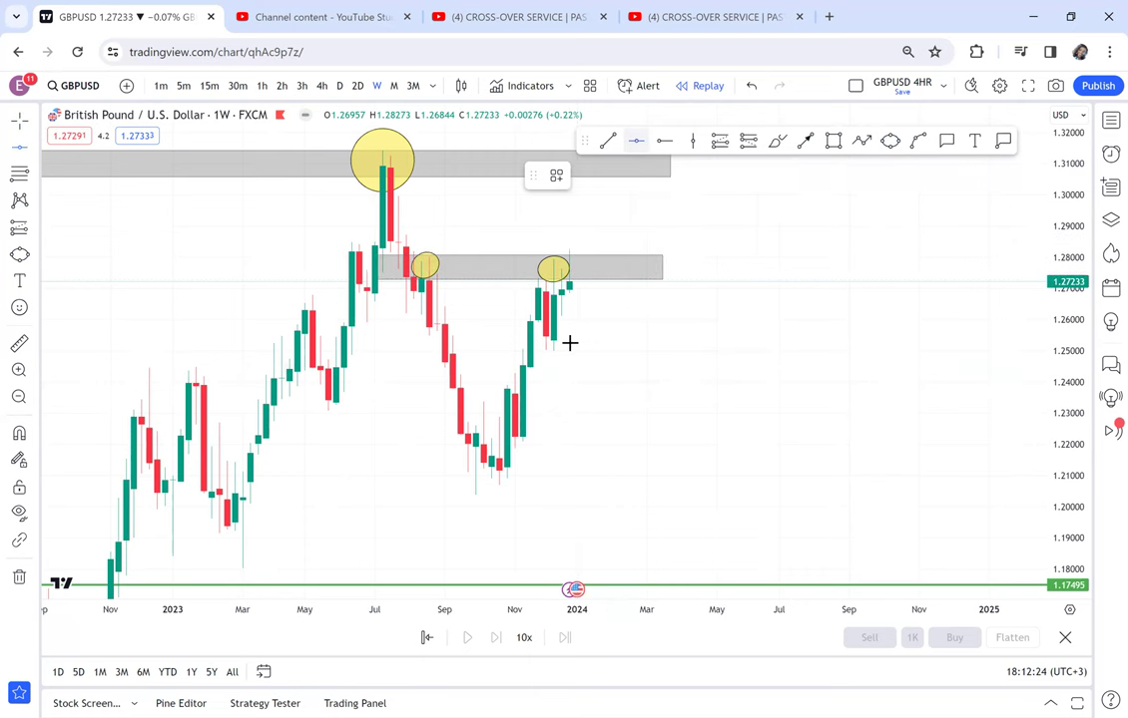
click(385, 495)
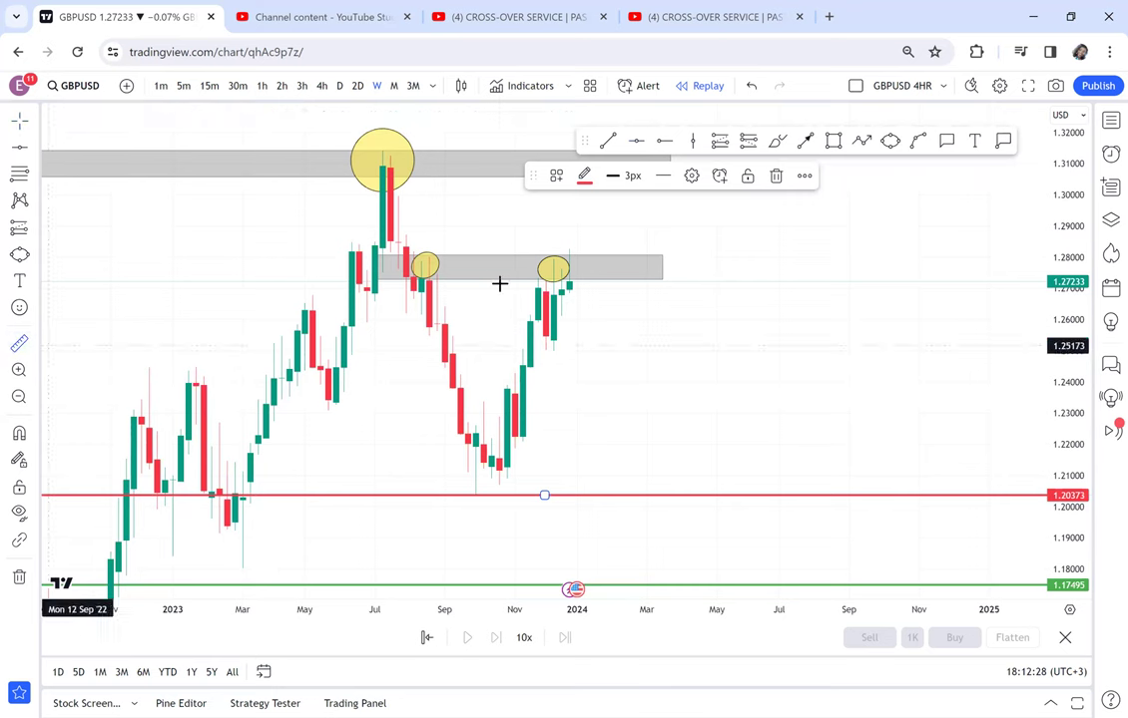
Measure from the lower grey zone's top to the red low line, and place a green horizontal line at the range's midpoint, about 1.24175.
click(397, 257)
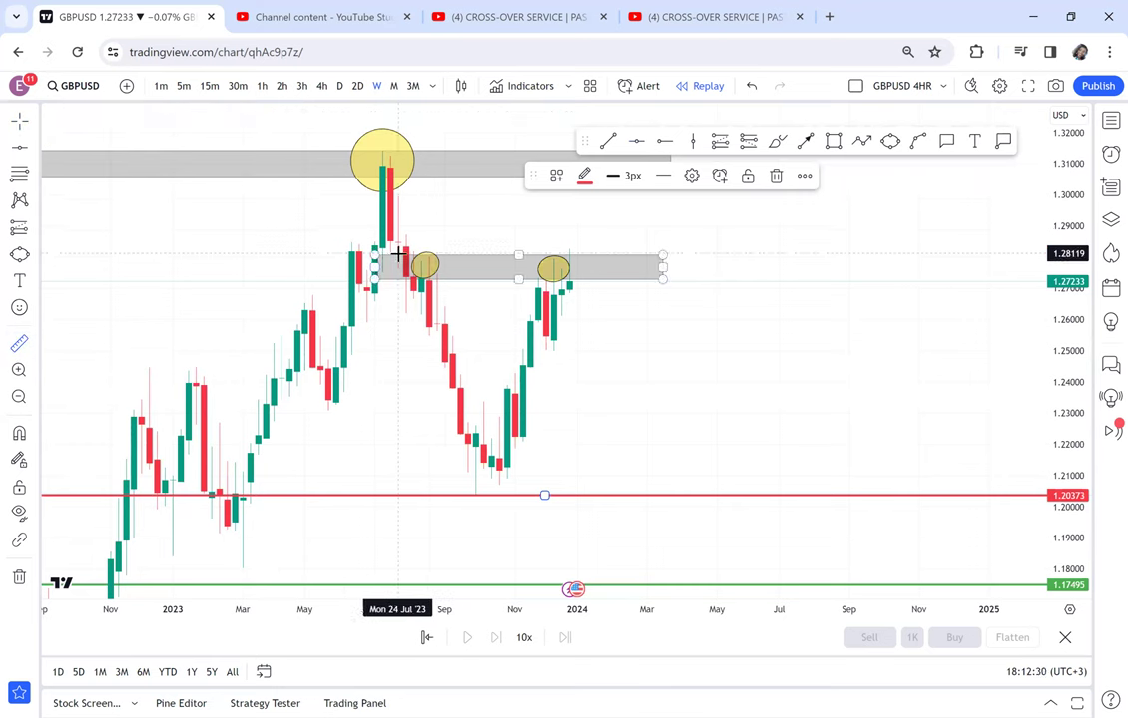
shift+click(398, 257)
click(730, 495)
click(638, 141)
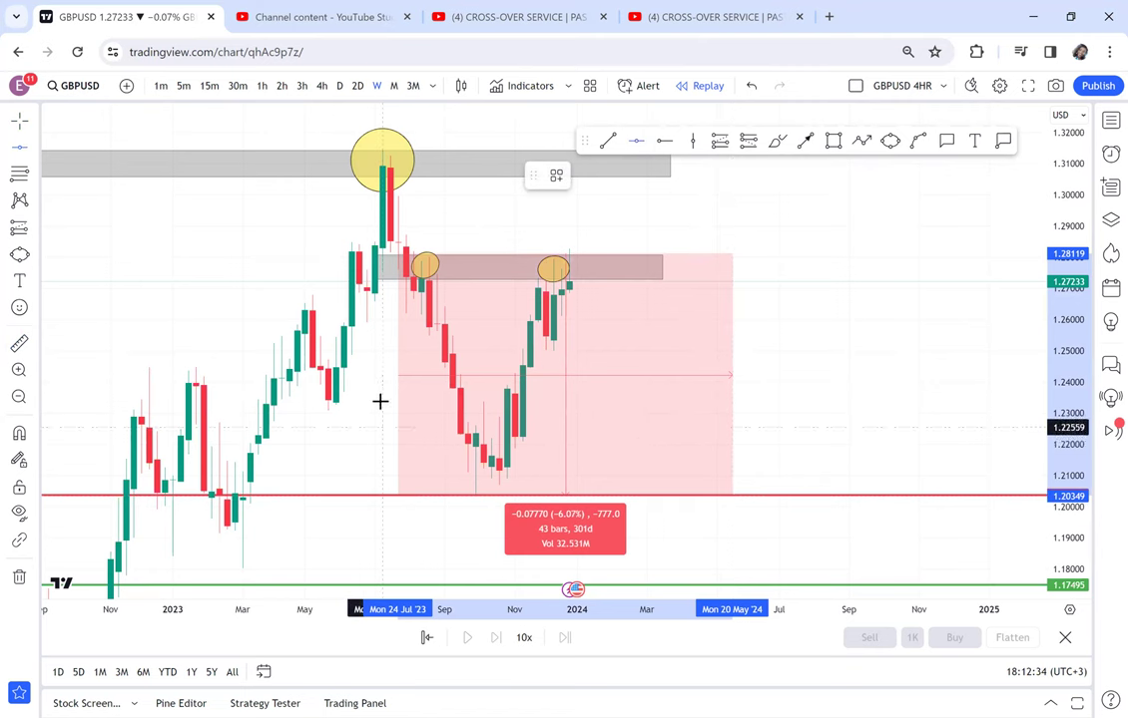
click(544, 376)
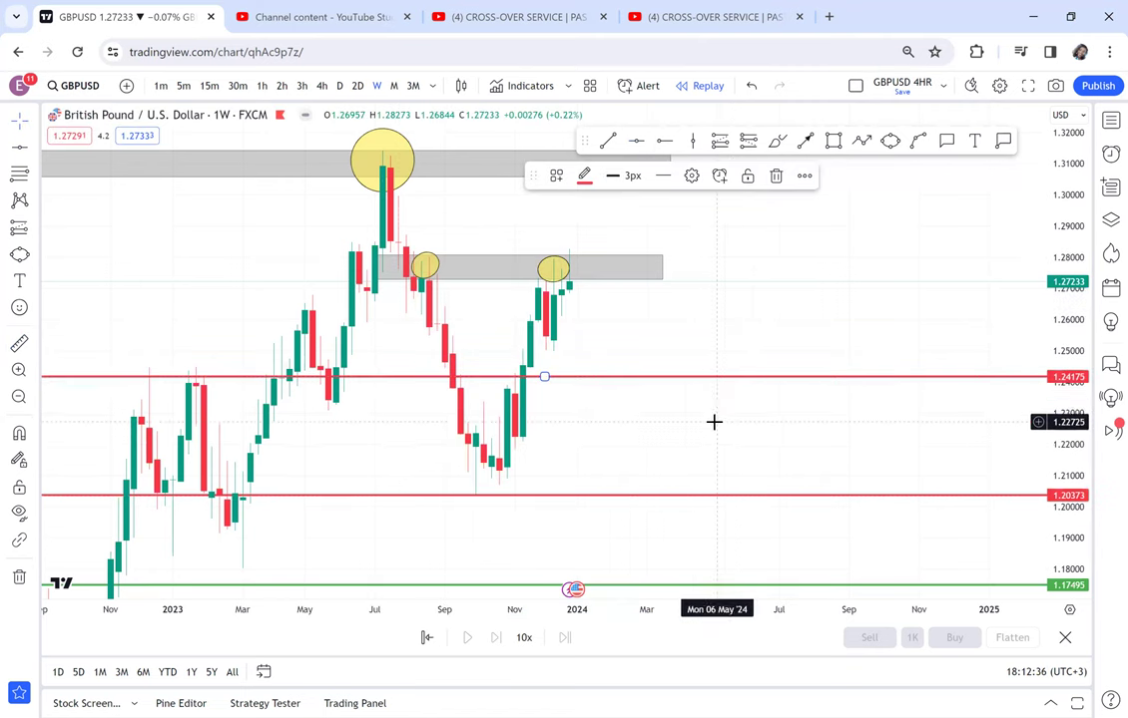
click(586, 177)
click(636, 225)
click(604, 415)
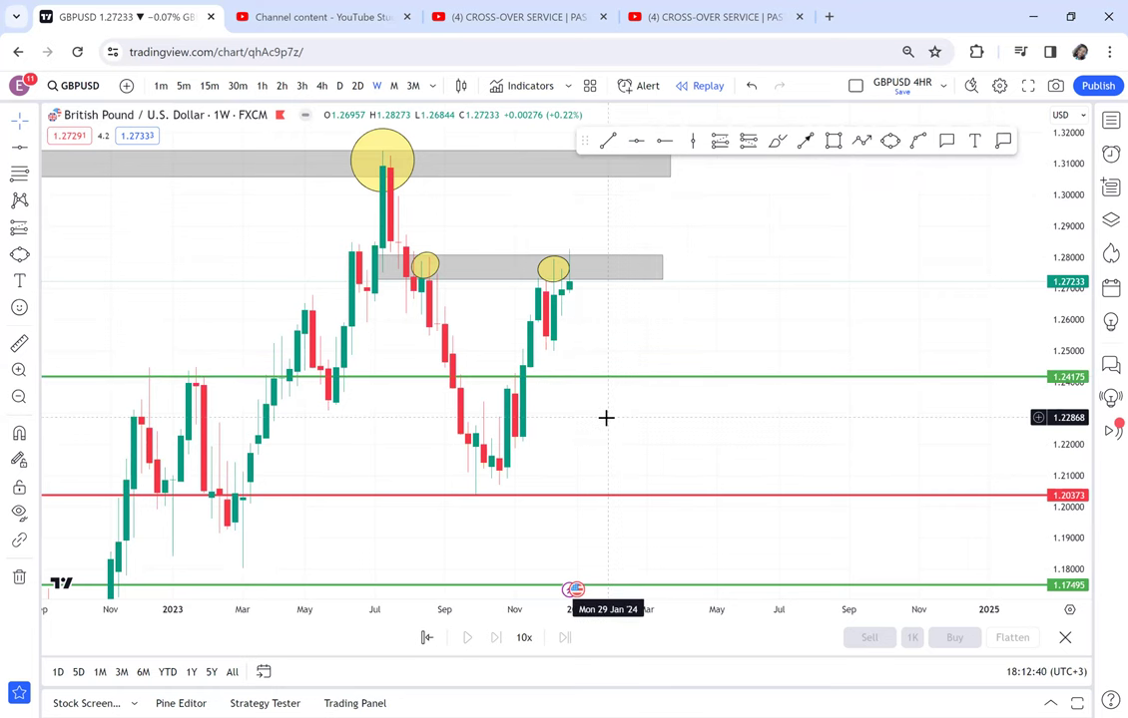
Draw a grey rectangle matching the range's height and place it below the red 1.20373 line as a downward projection.
scroll(553, 334, right, 2)
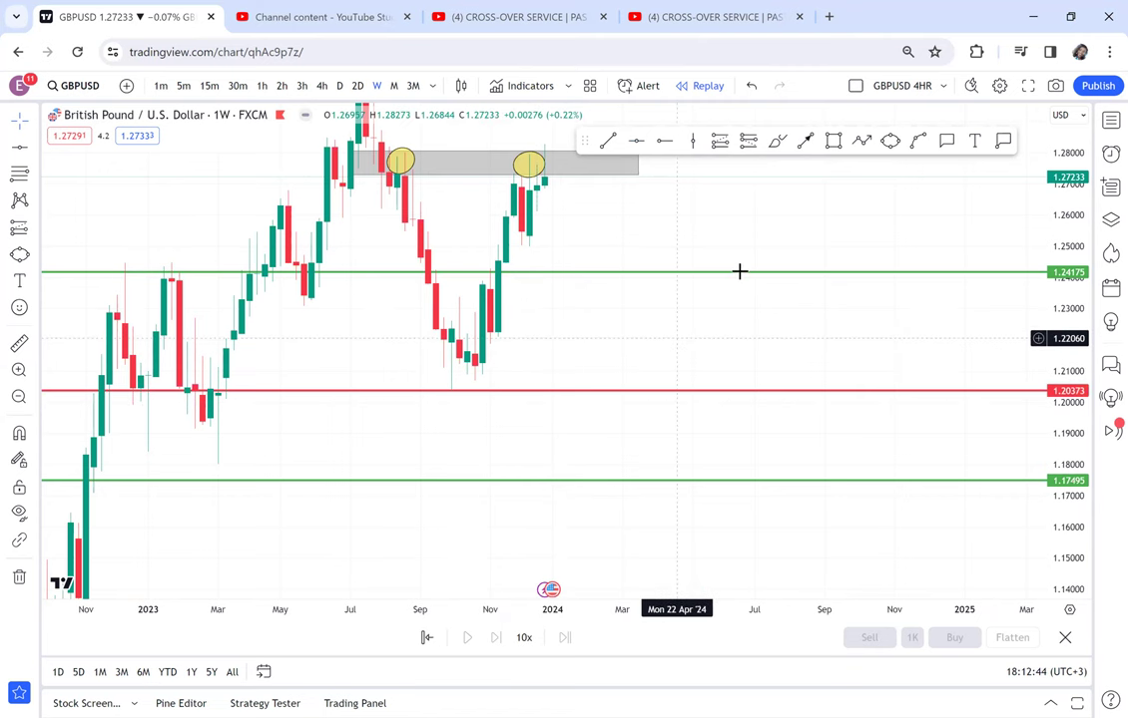
click(834, 140)
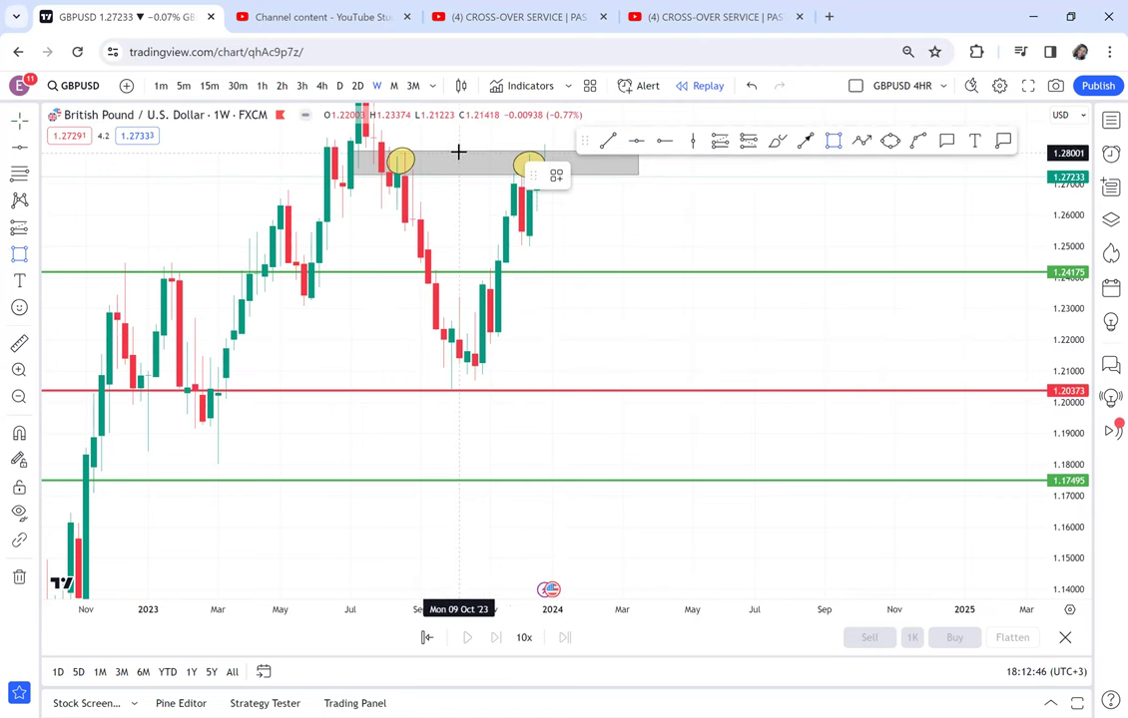
mouse_move(460, 154)
mouse_down()
mouse_move(506, 385)
mouse_move(488, 534)
mouse_move(498, 601)
mouse_up()
drag(603, 453, 613, 346)
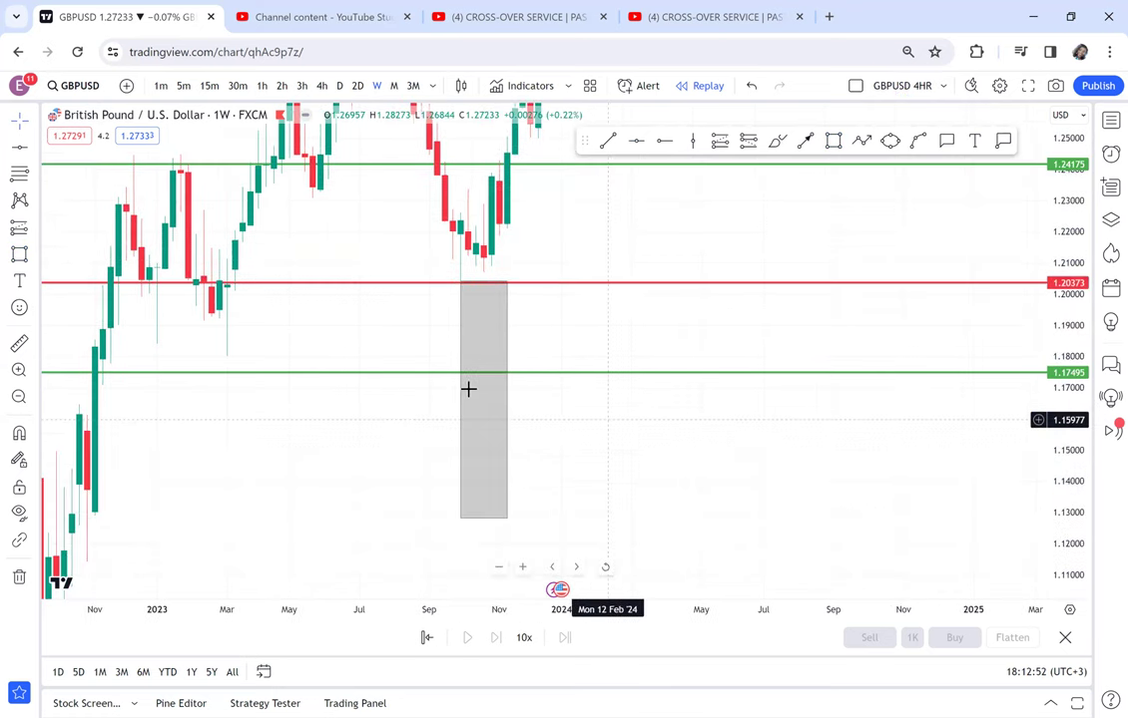
Measure the downward projection's height and place a black horizontal ray at its midpoint, about 1.16476.
click(15, 342)
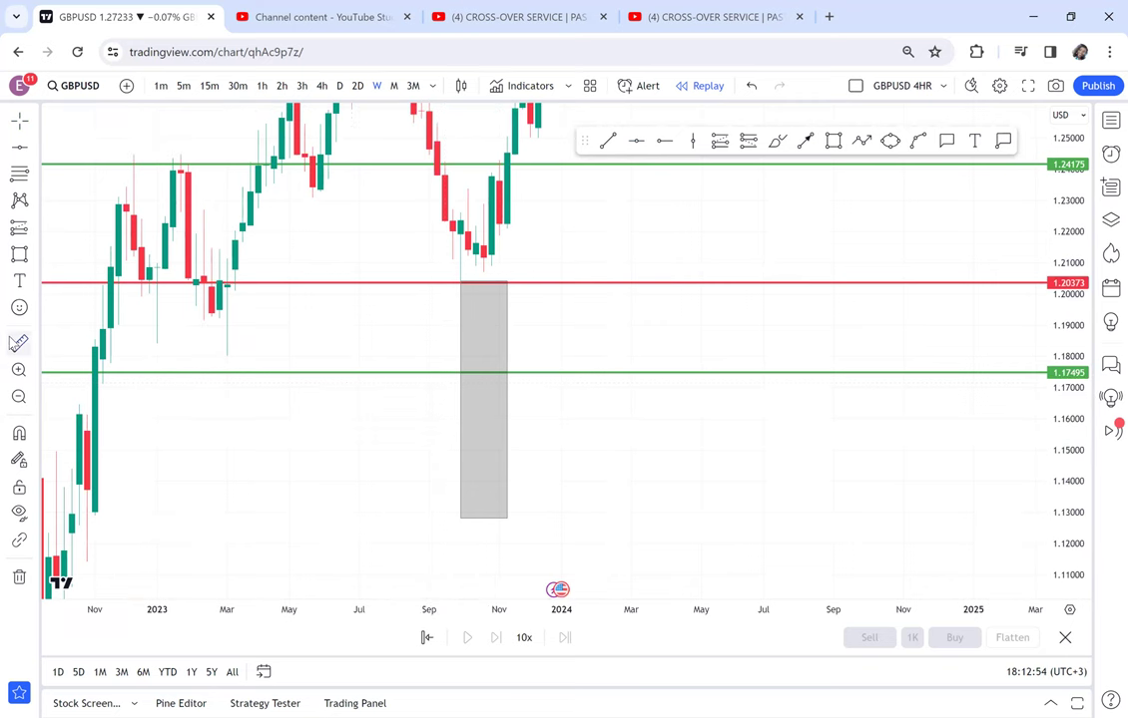
click(373, 284)
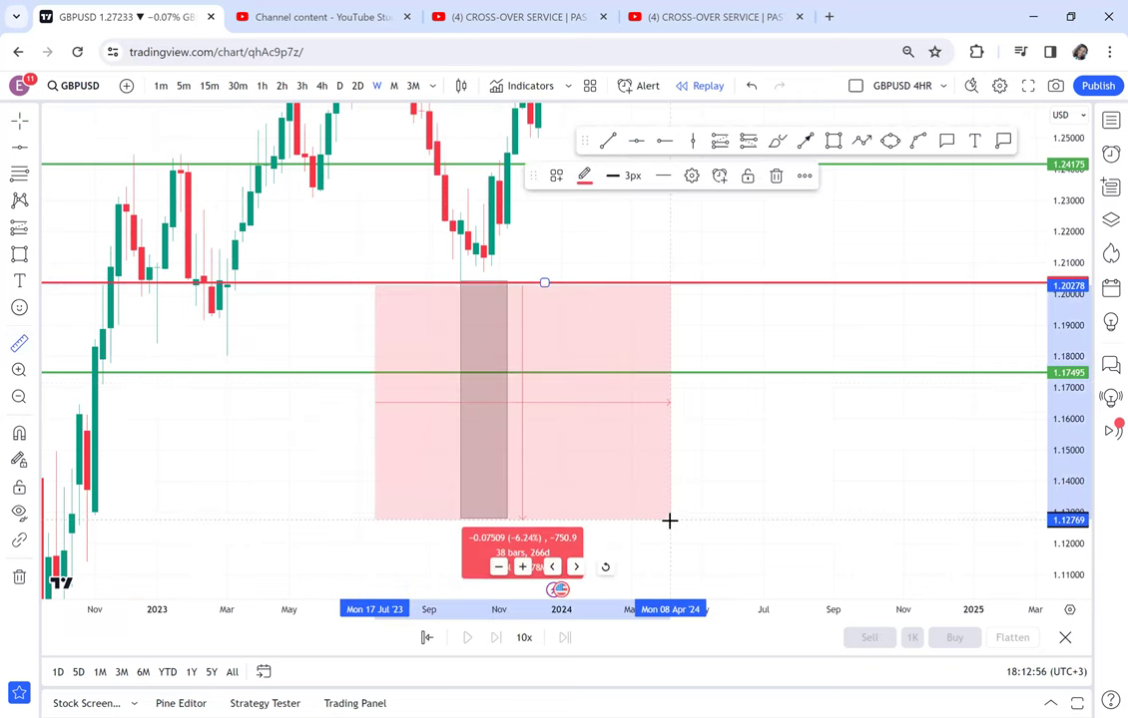
click(668, 520)
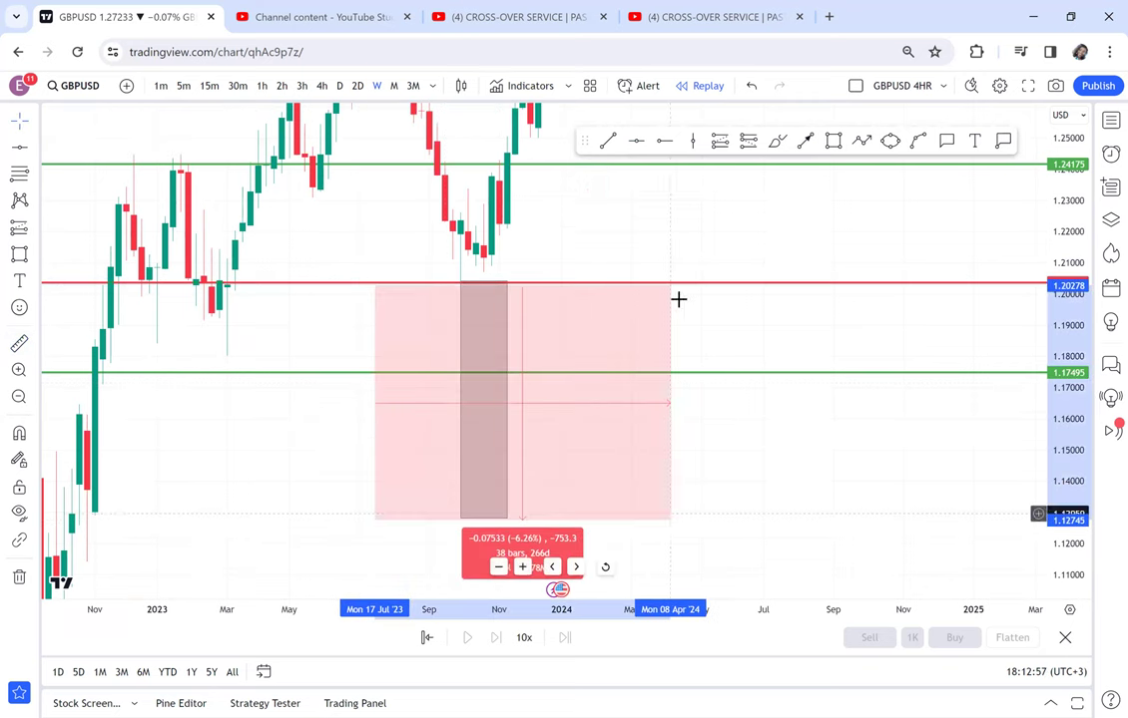
click(351, 404)
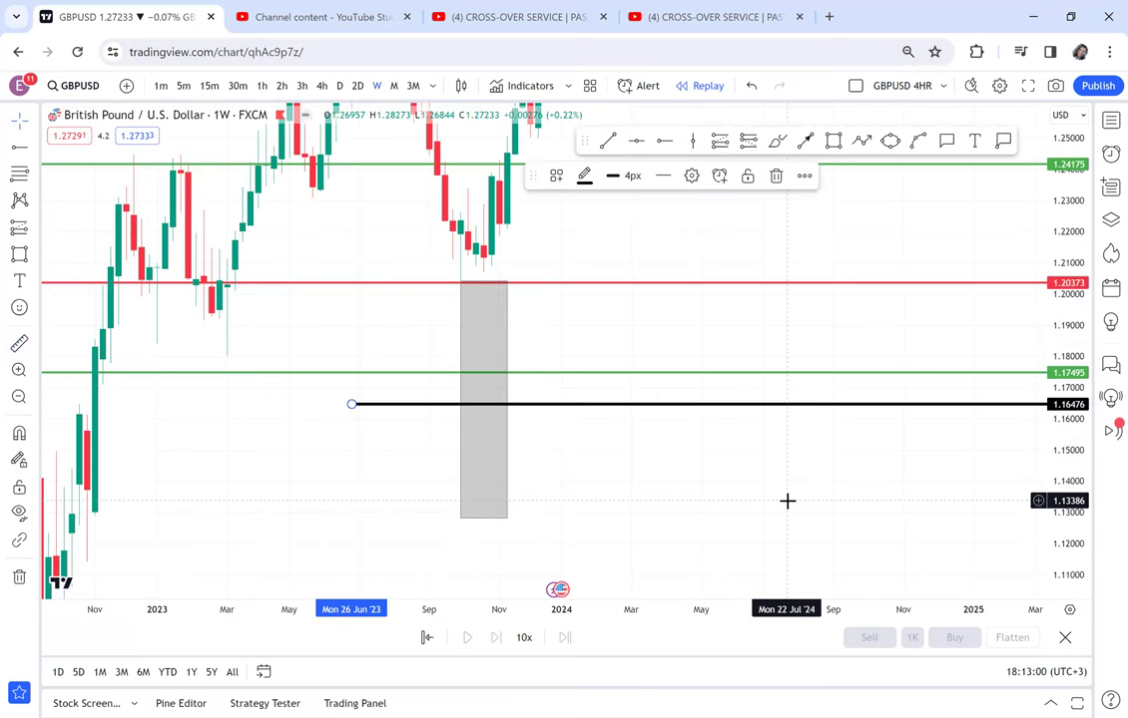
Place a horizontal line at the lower edge of the downward projection rectangle.
click(636, 141)
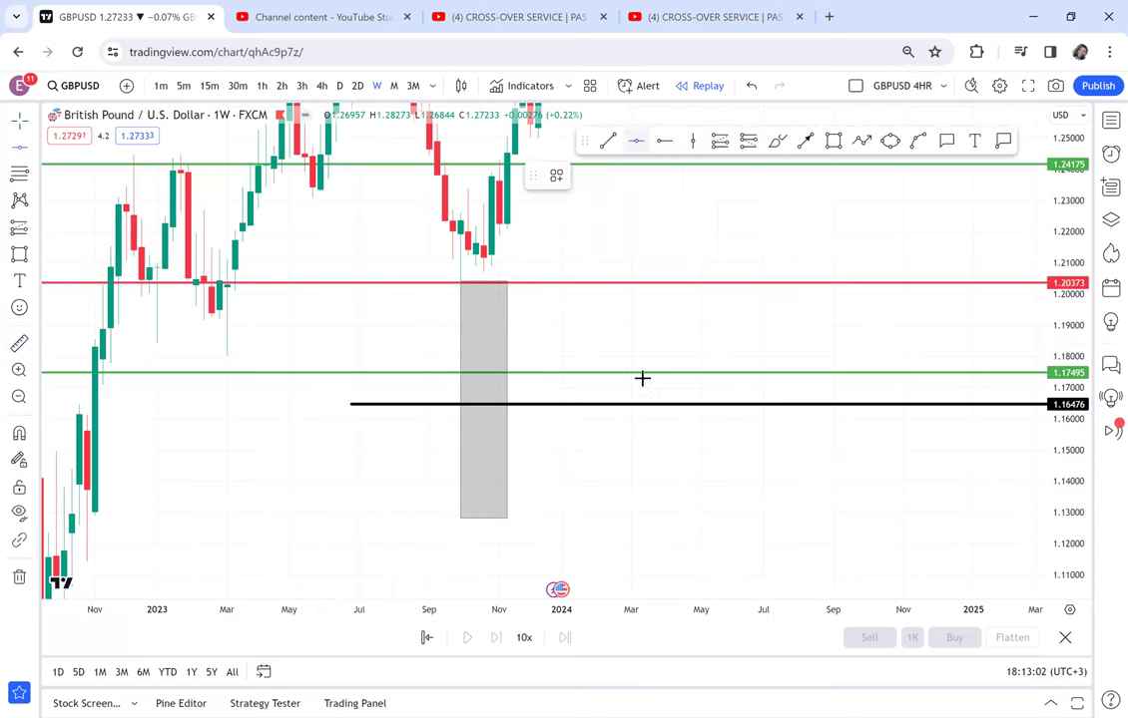
click(400, 517)
drag(693, 265, 720, 438)
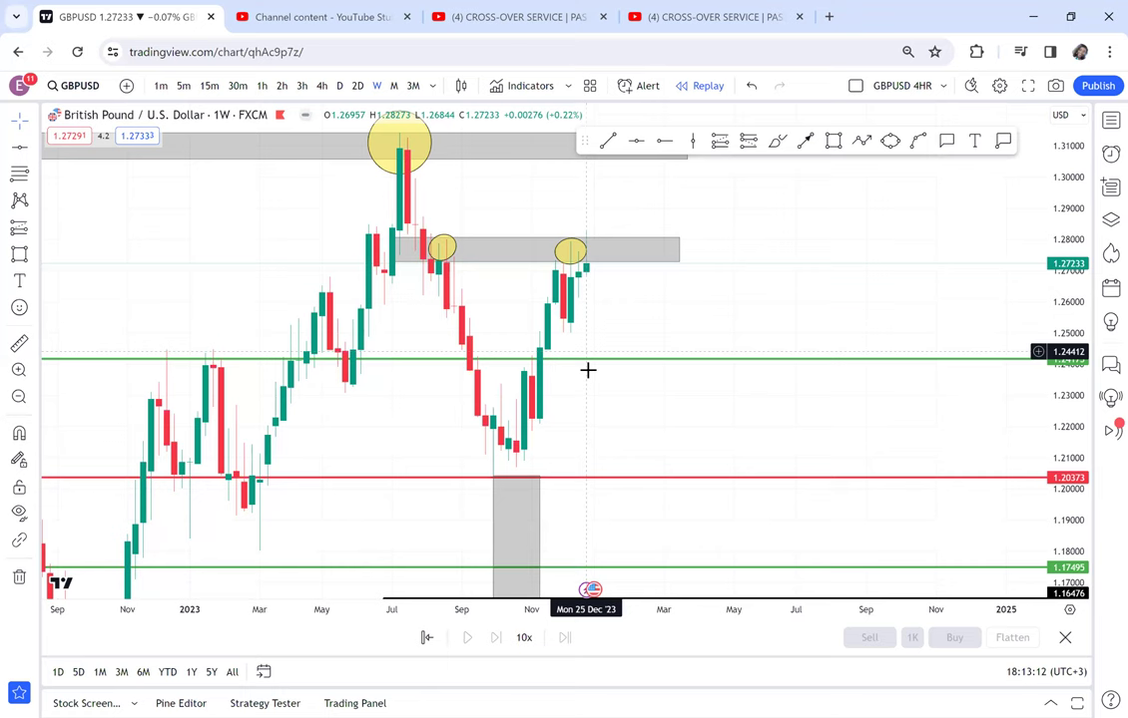
Draw a grey rectangle projecting the range's height upward from 1.28119, and place a black horizontal ray at about 1.28024 along the lower grey zone's top.
scroll(736, 338, up, 1)
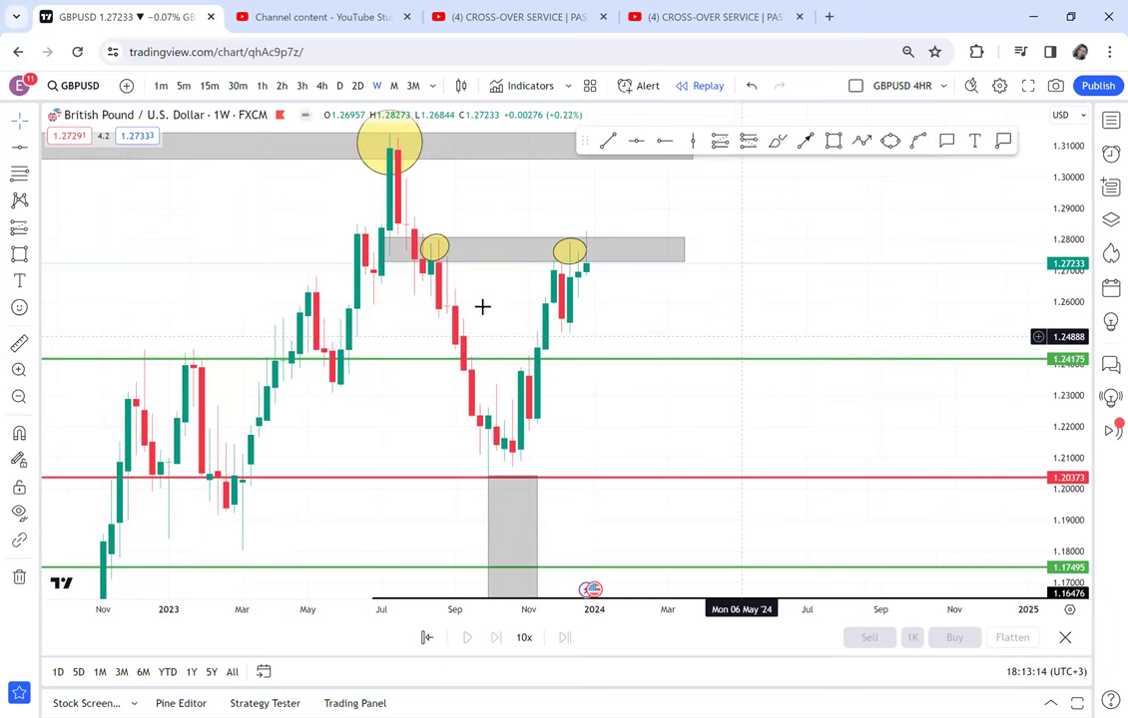
drag(755, 285, 732, 372)
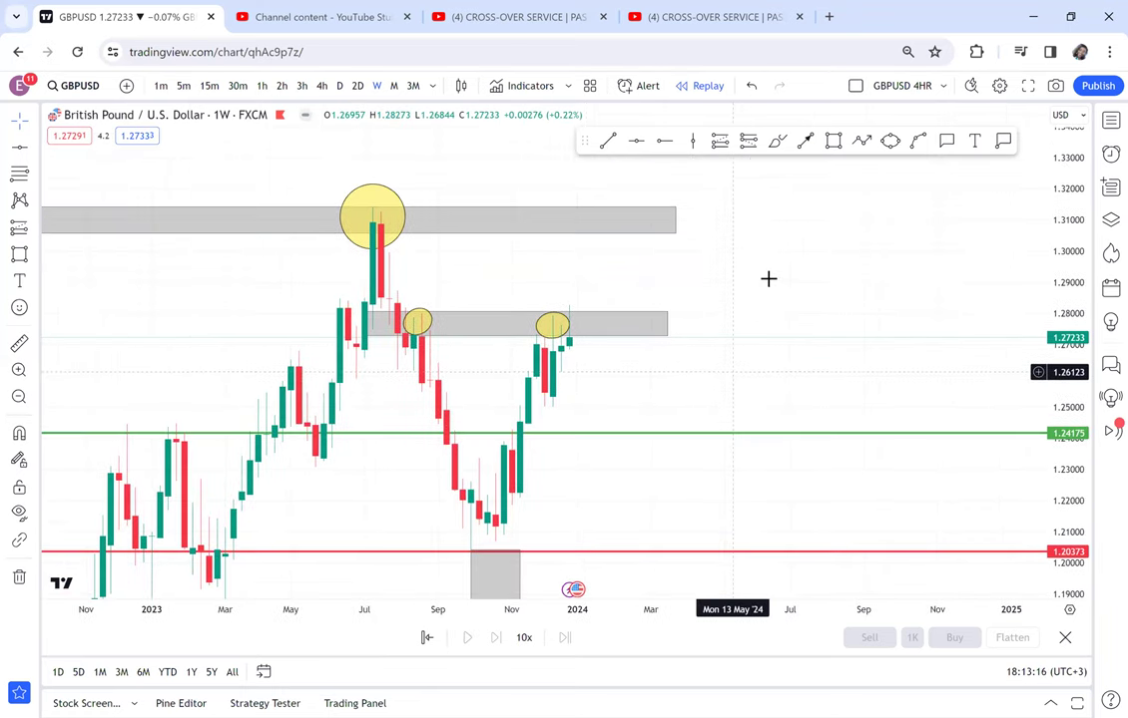
click(834, 144)
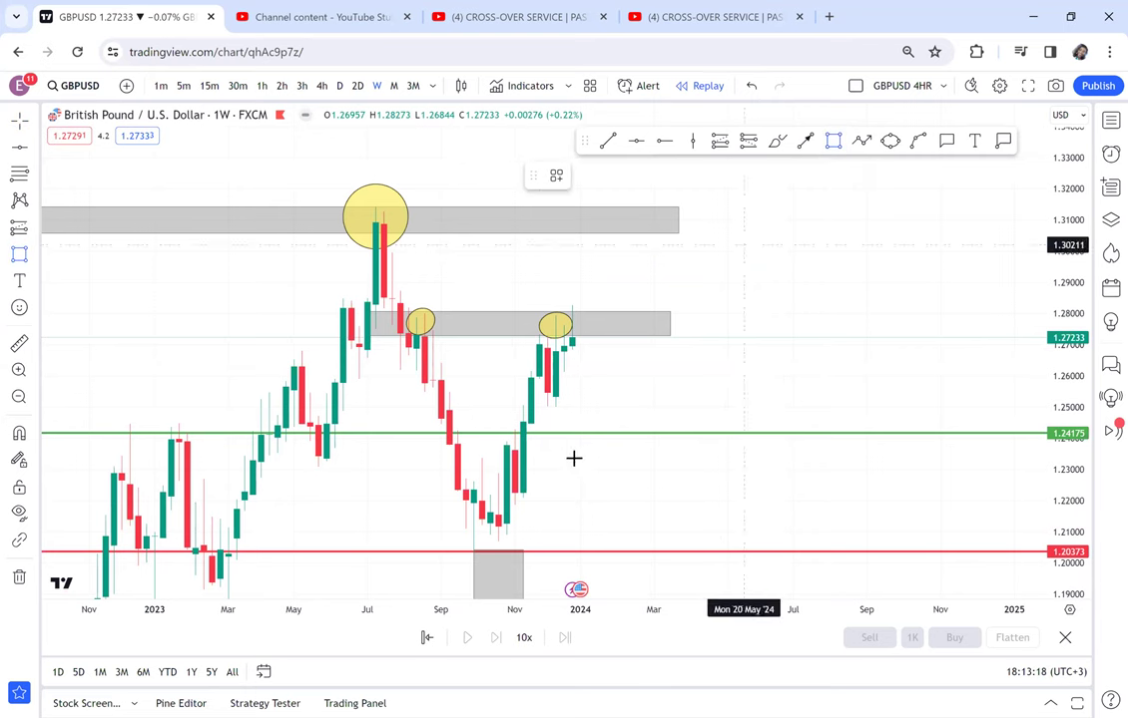
click(456, 546)
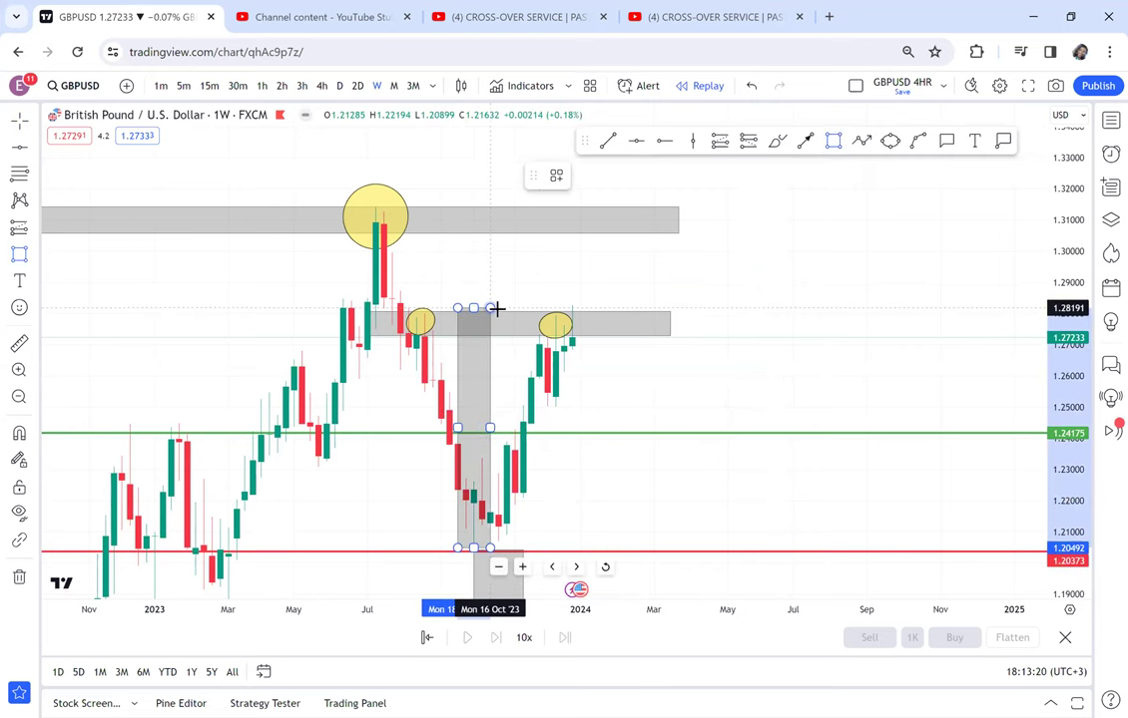
click(498, 309)
drag(499, 382, 516, 84)
drag(518, 127, 516, 135)
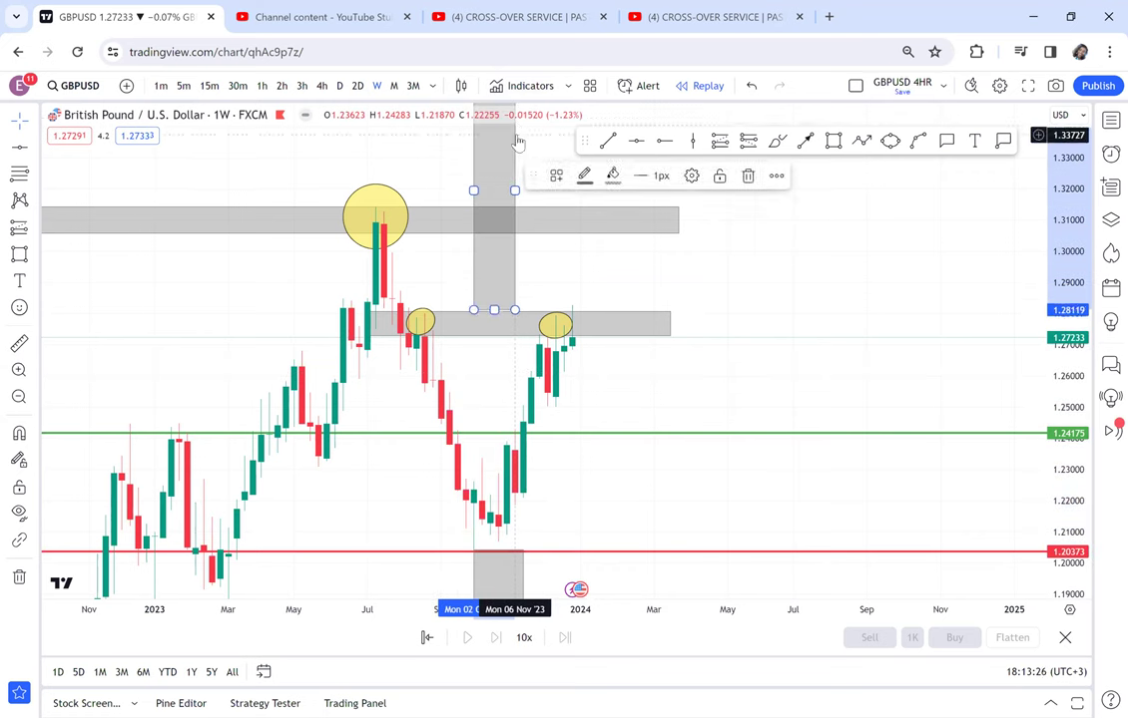
click(864, 167)
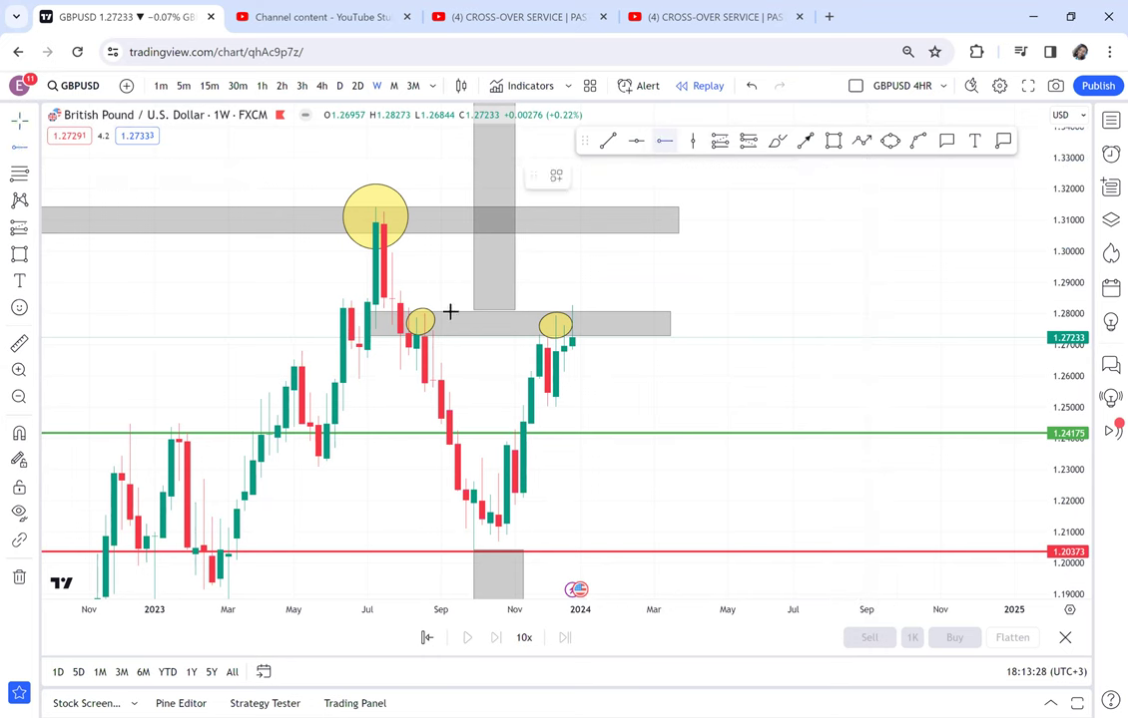
click(326, 314)
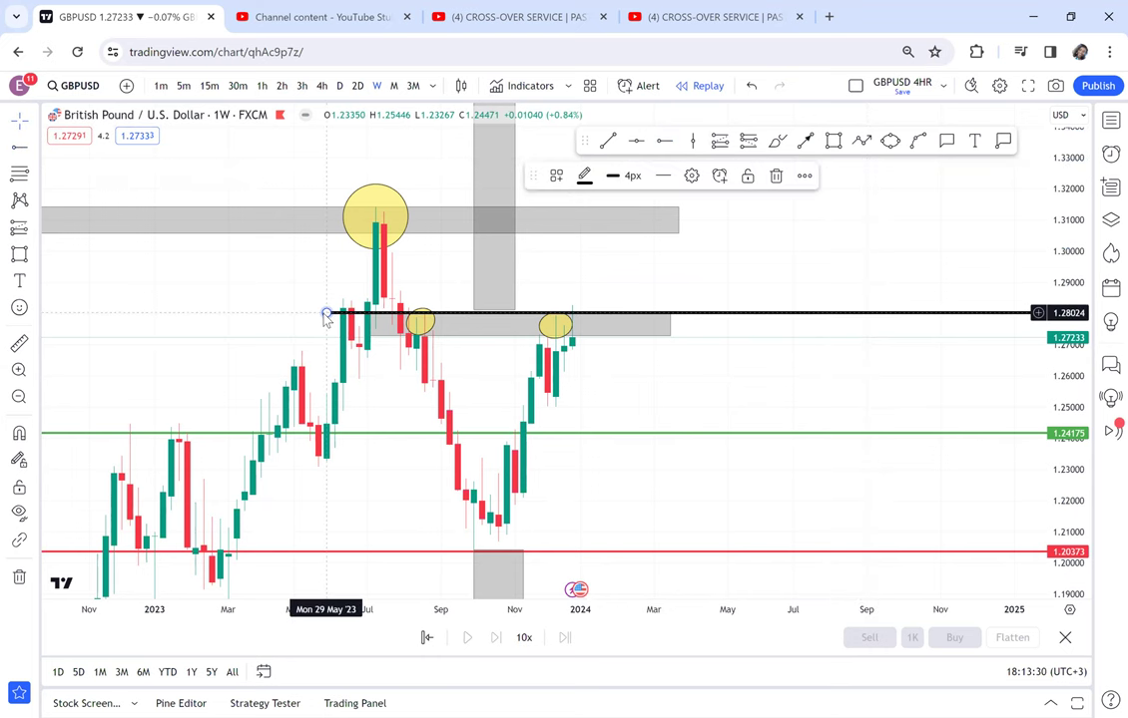
Draw a small rectangle across the black ray in January 2024, and a larger one from 1.28119 to 1.25030 over the November–December 2023 candles.
click(834, 141)
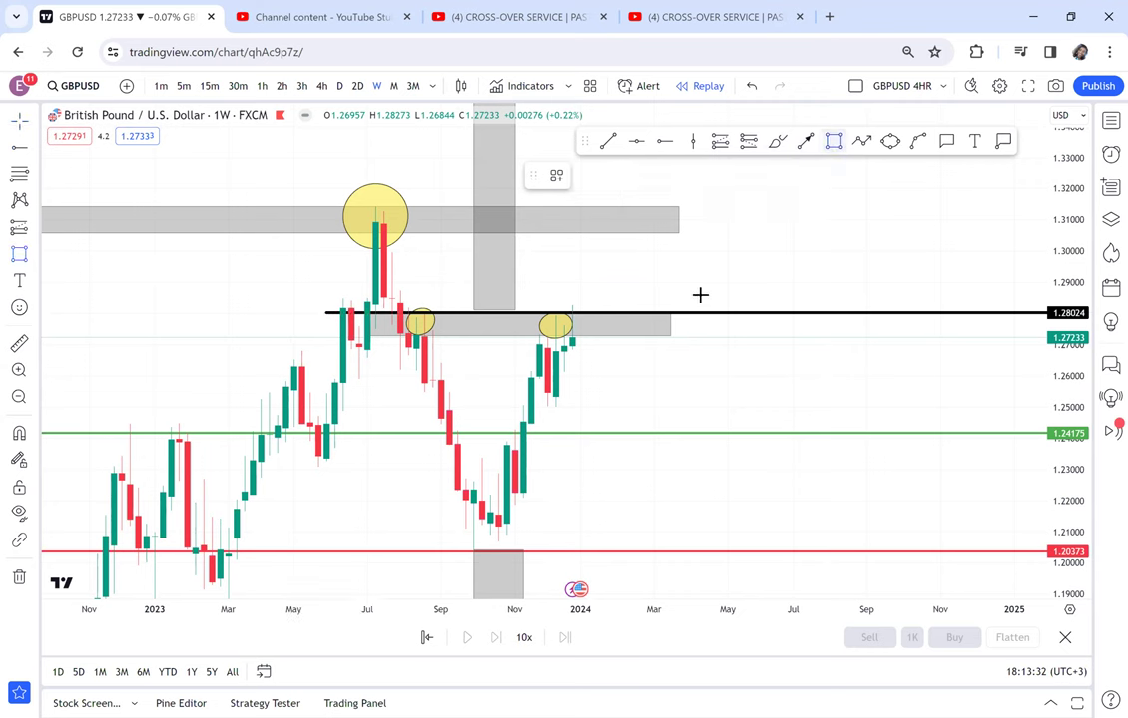
click(599, 366)
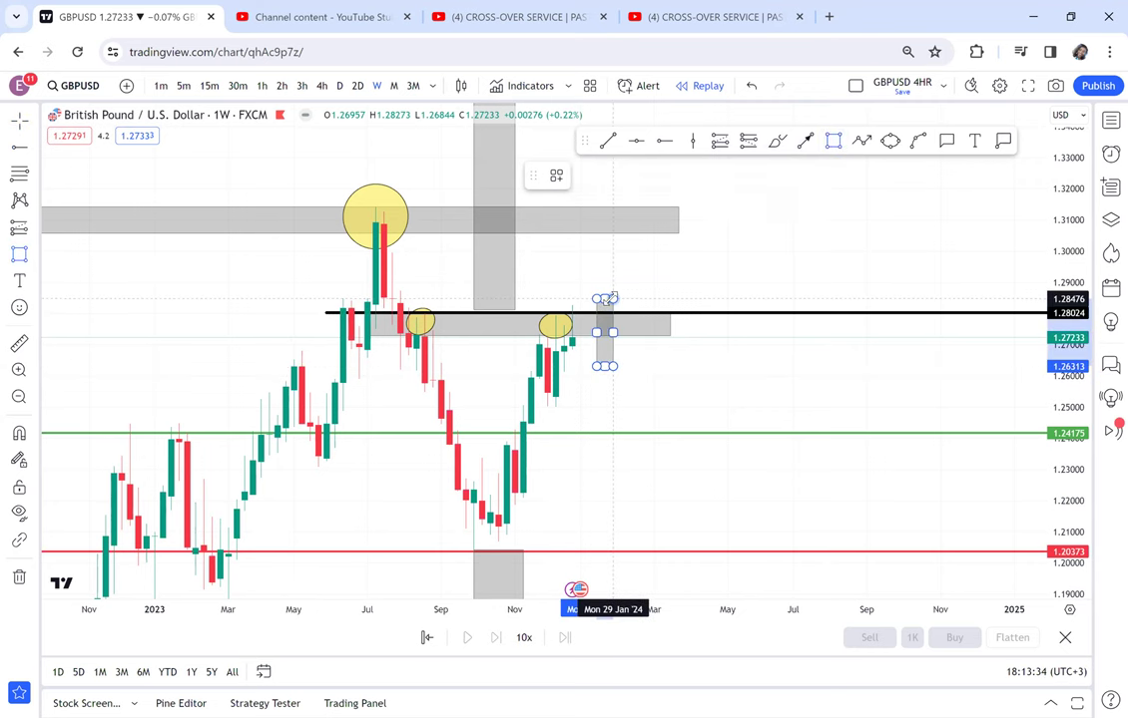
click(604, 300)
click(755, 251)
scroll(756, 251, up, 2)
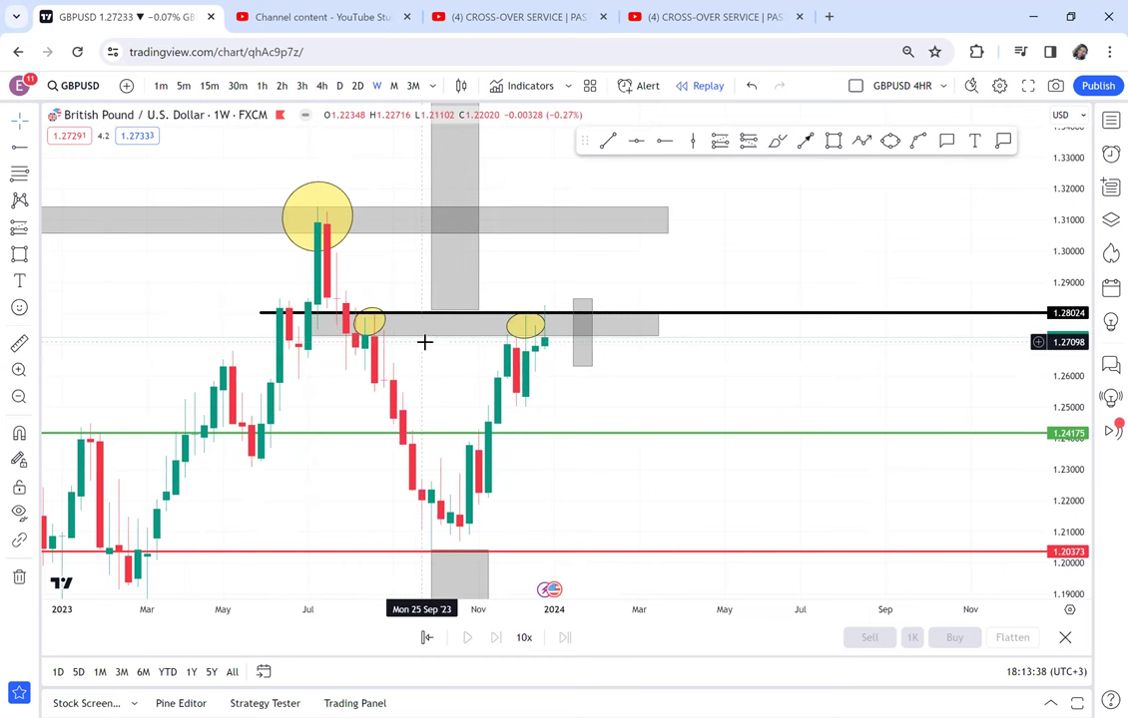
click(832, 141)
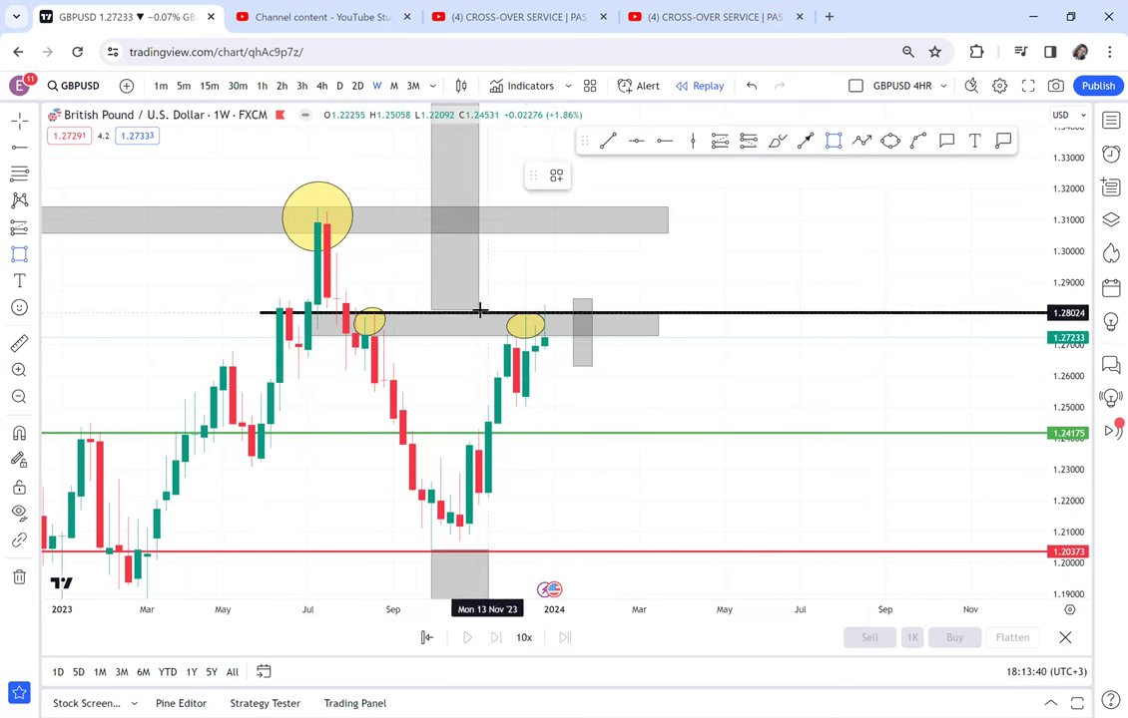
mouse_move(478, 312)
mouse_down()
mouse_move(573, 387)
mouse_move(629, 406)
mouse_up()
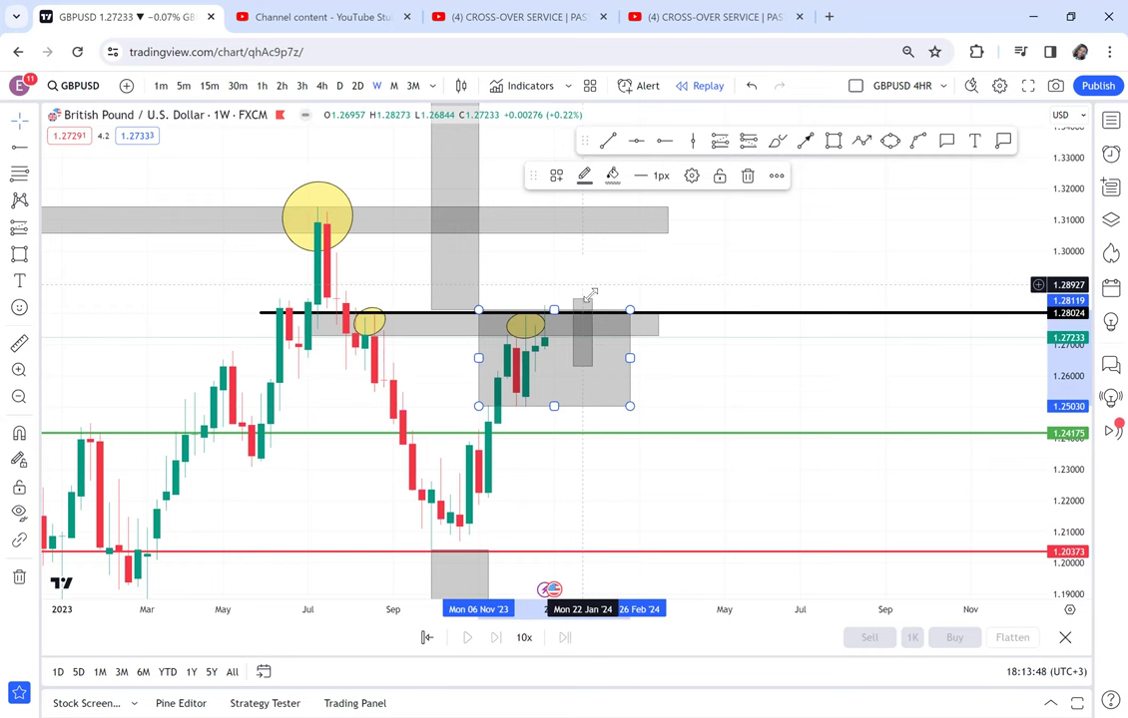
Delete the small January 2024 rectangle and the larger rectangle over the November–December 2023 candles.
click(589, 300)
key(Delete)
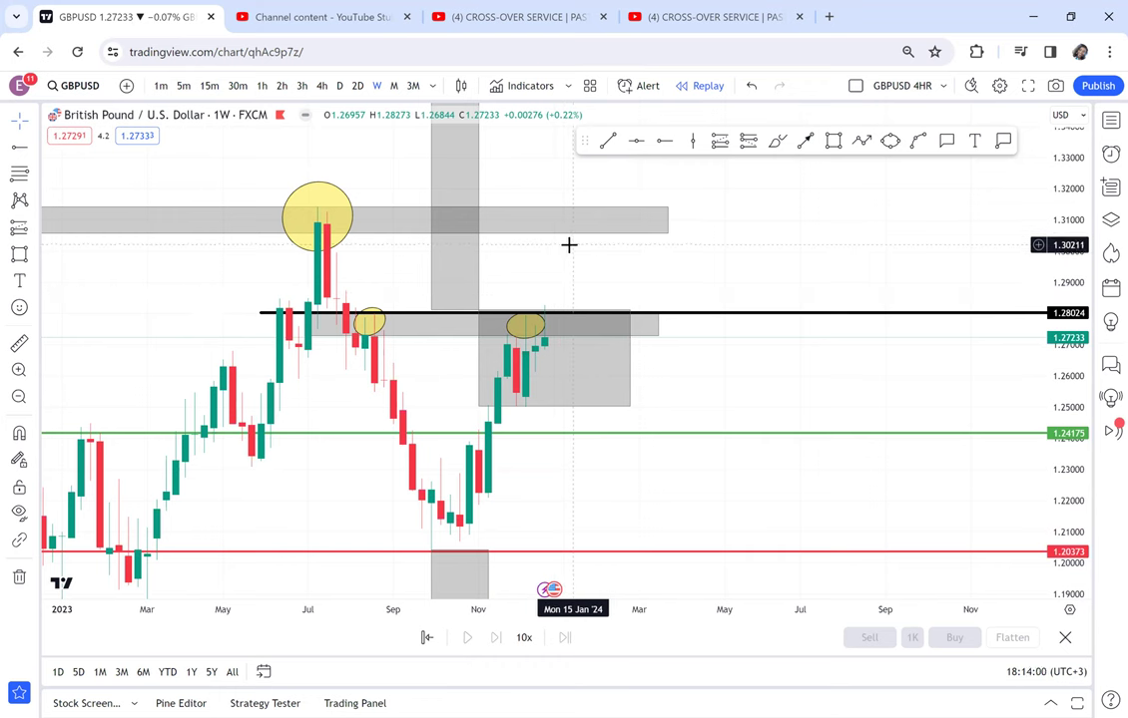
click(631, 376)
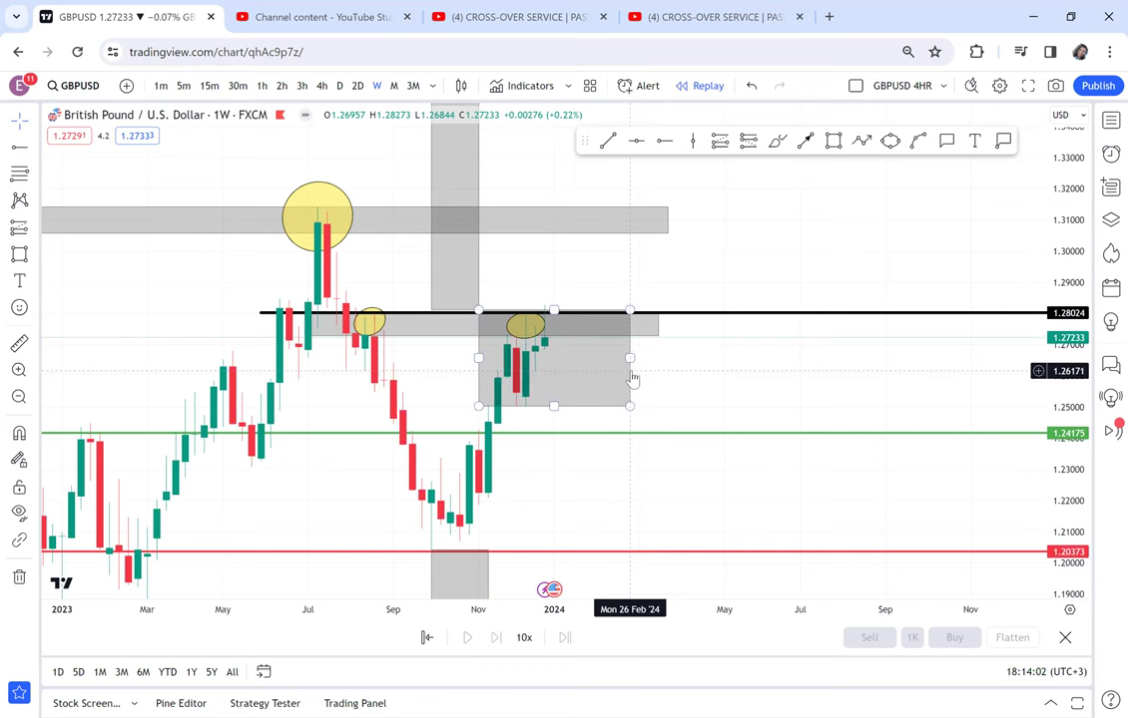
key(Delete)
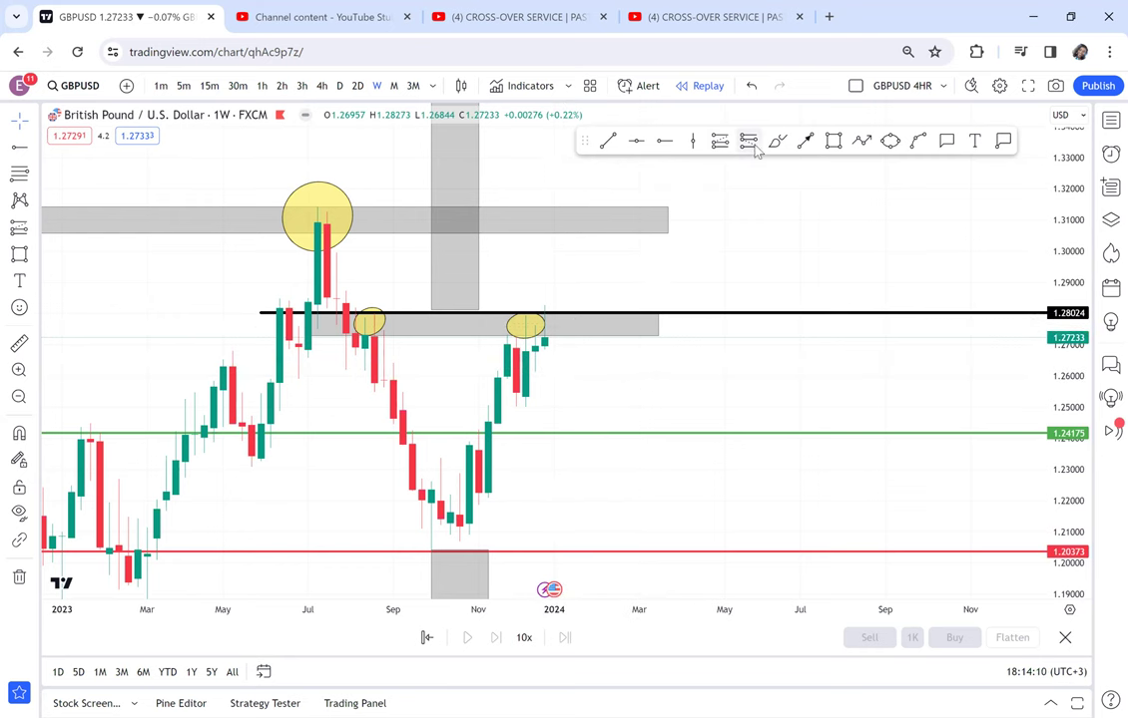
Draw a candle-like rectangle from 1.27145 to 1.23866 between 18 December 2023 and 1 January 2024, filled red at 82% opacity.
click(832, 141)
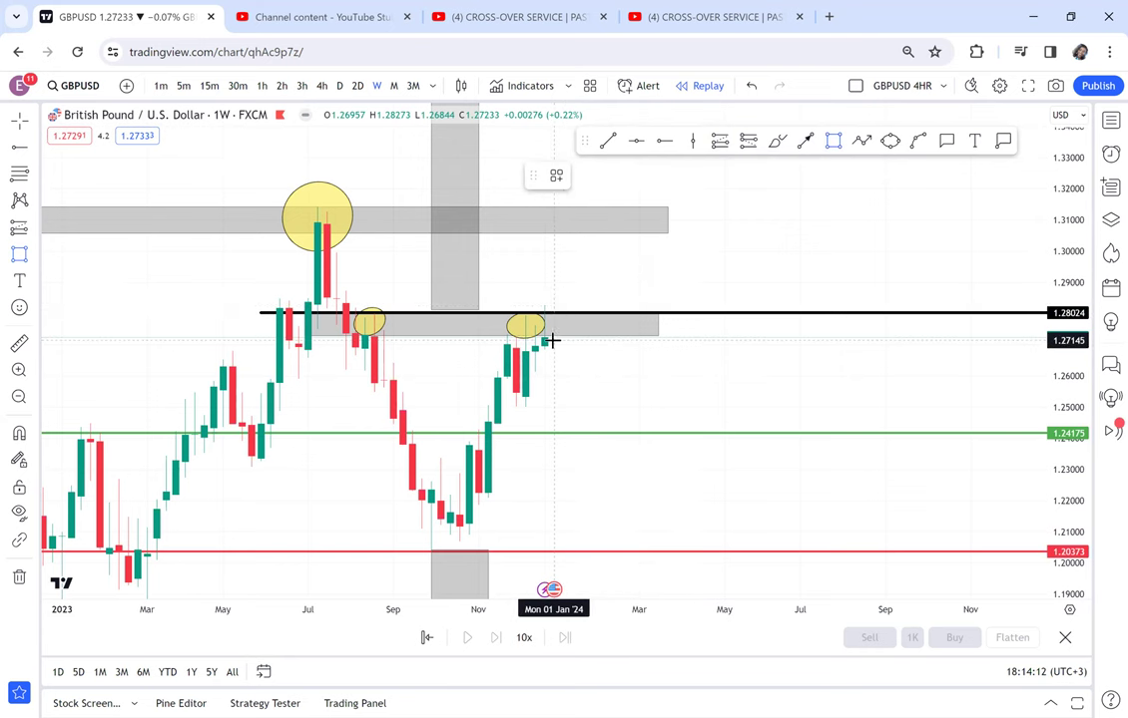
click(553, 341)
click(537, 442)
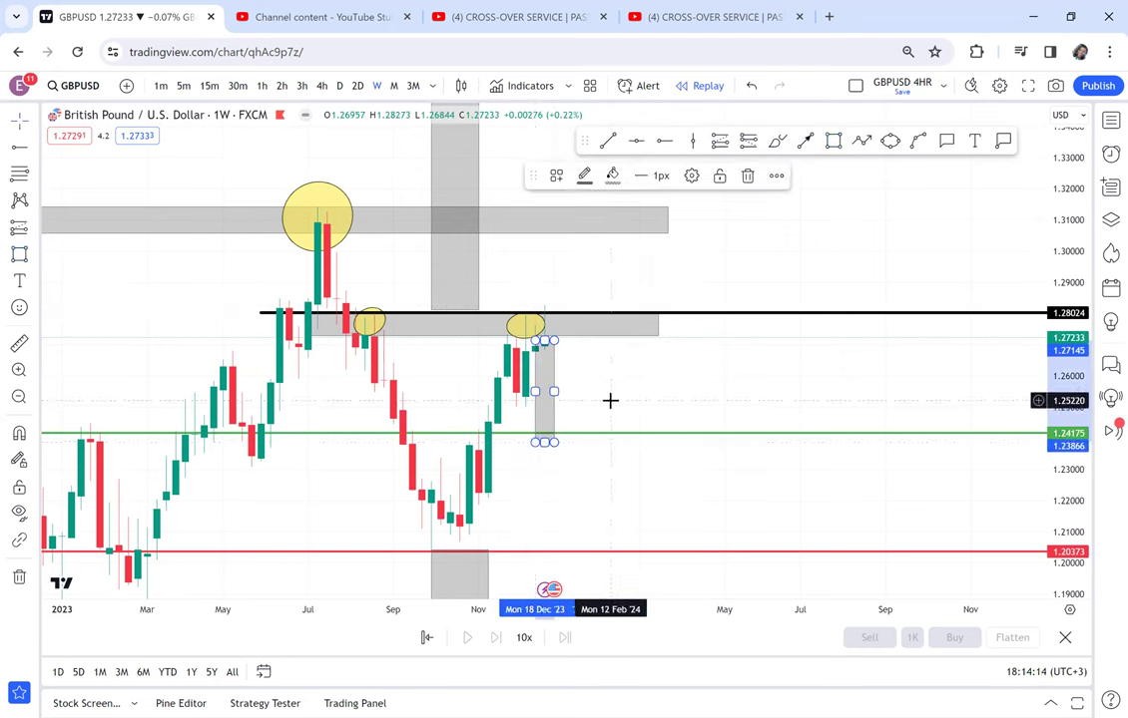
click(613, 178)
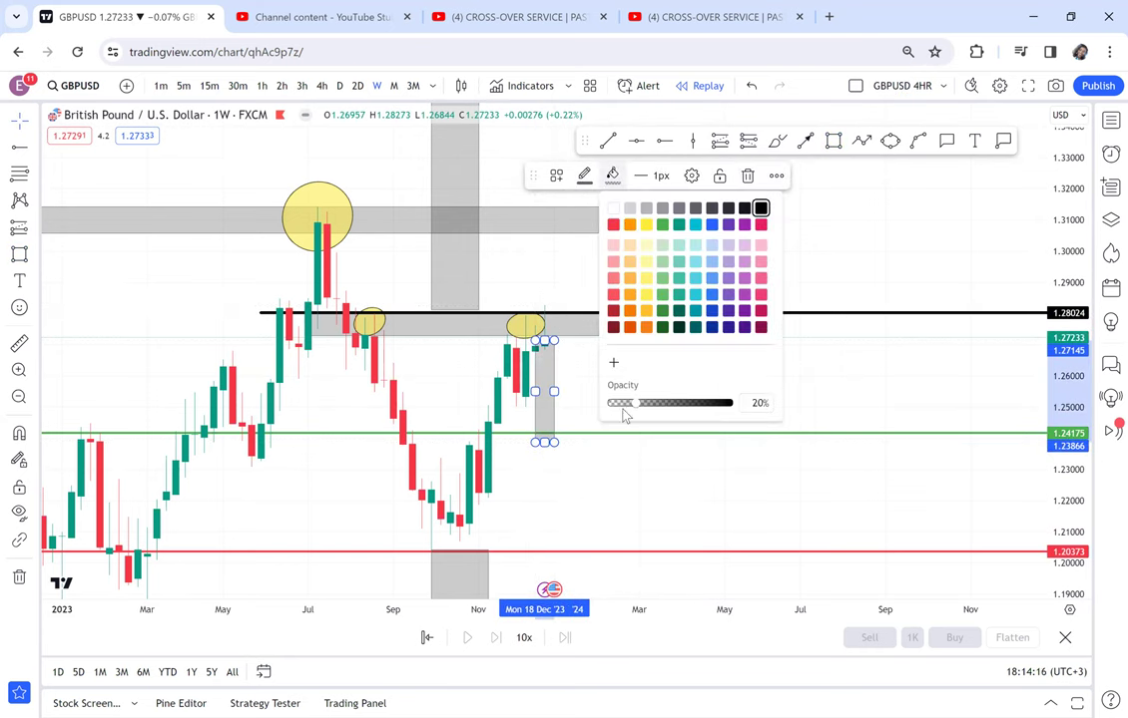
click(705, 403)
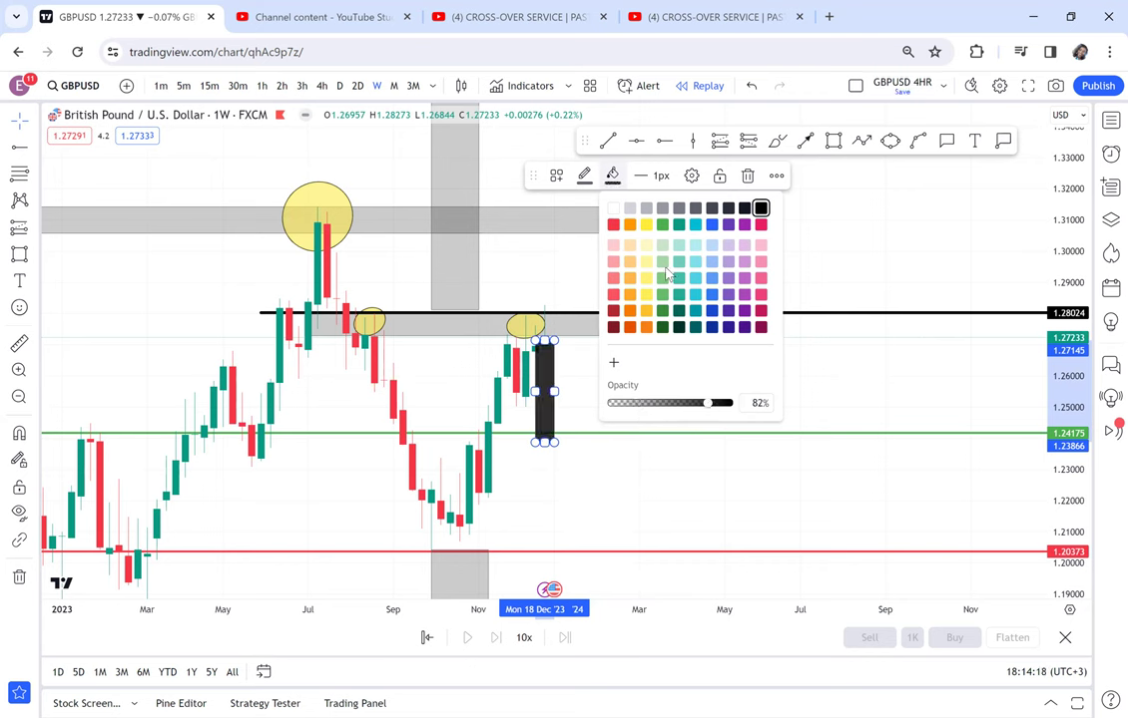
click(613, 225)
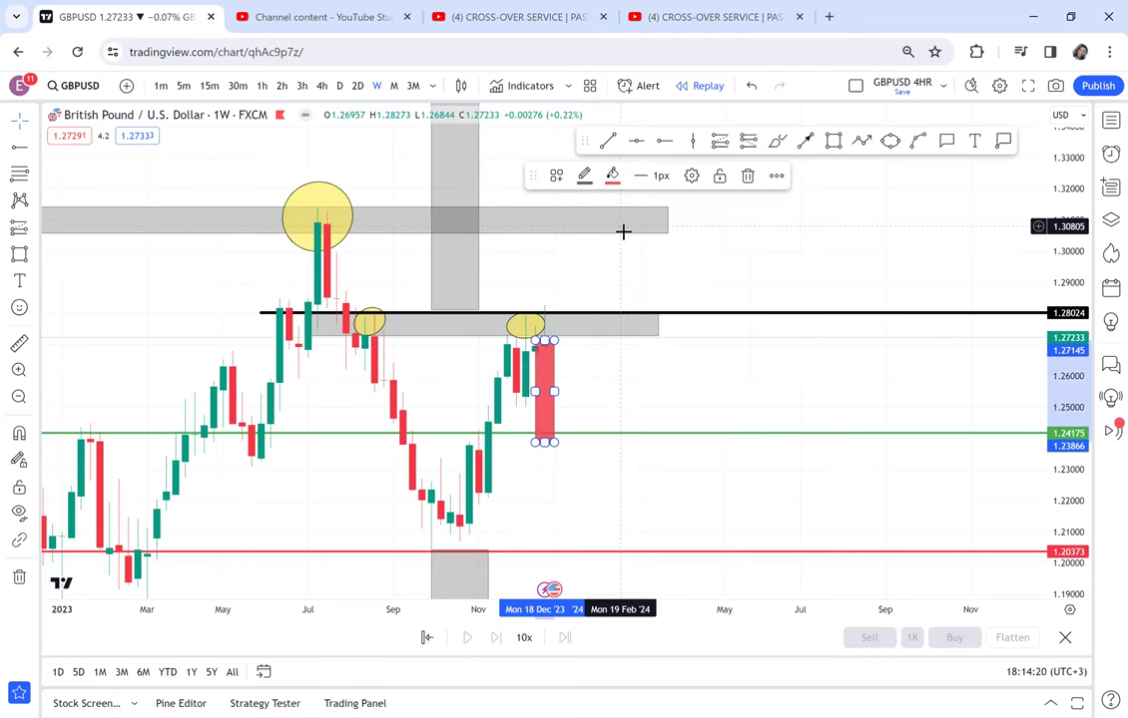
Delete the red candle-like rectangle beside the latest weekly candle.
click(556, 404)
click(556, 403)
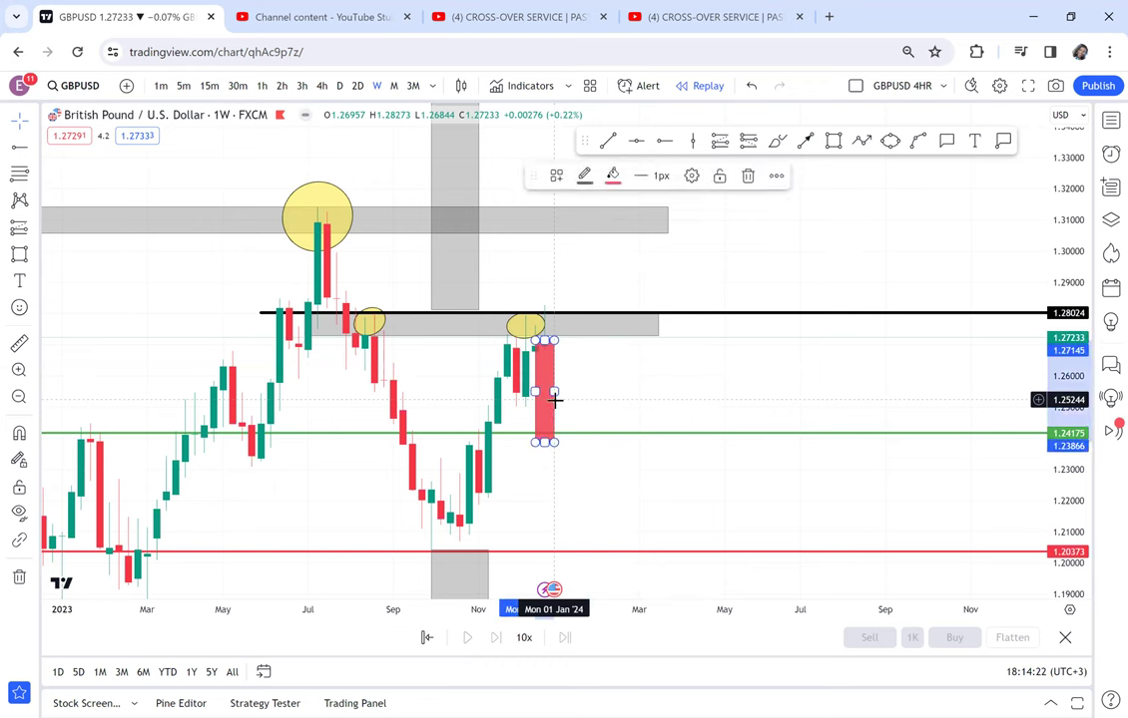
key(Delete)
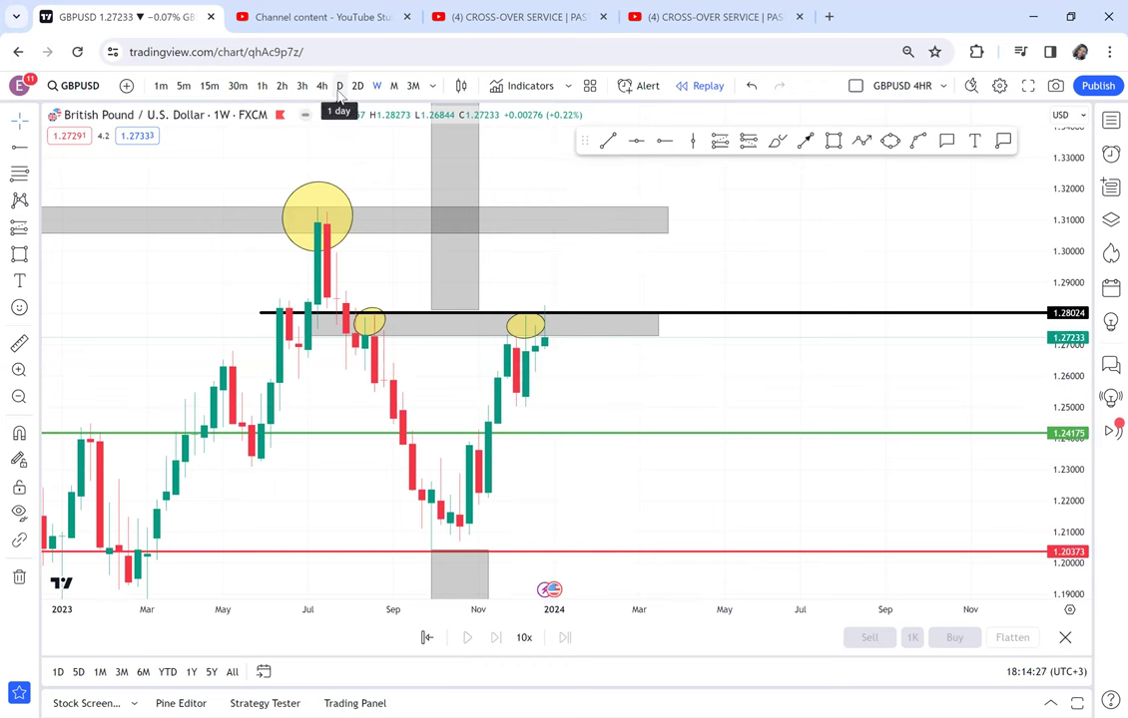
On the daily chart, draw a black horizontal ray at 1.26132 starting from 12 December 2023.
click(339, 87)
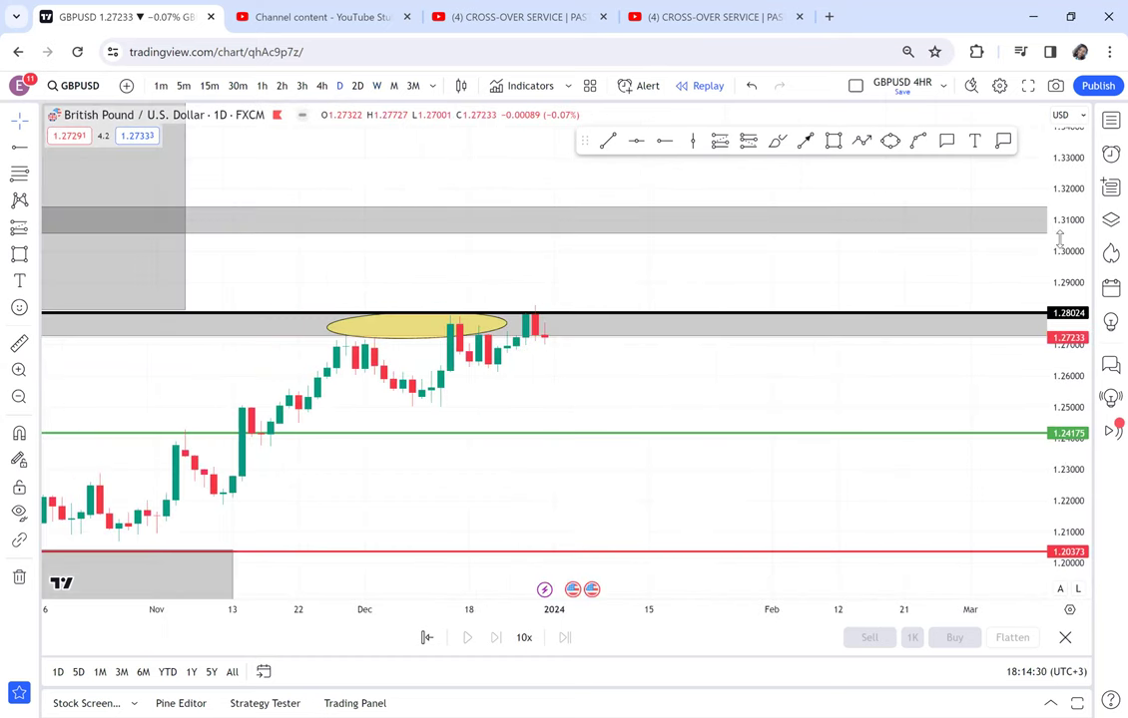
drag(1060, 237, 892, 302)
scroll(891, 302, down, 3)
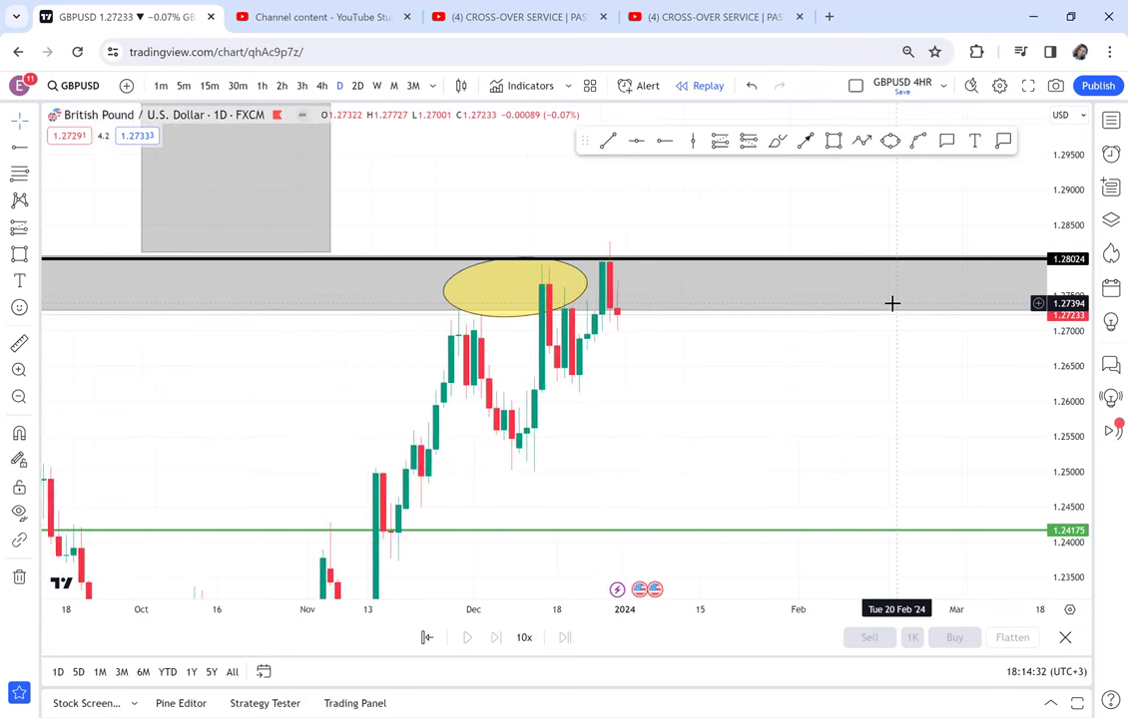
scroll(891, 302, up, 1)
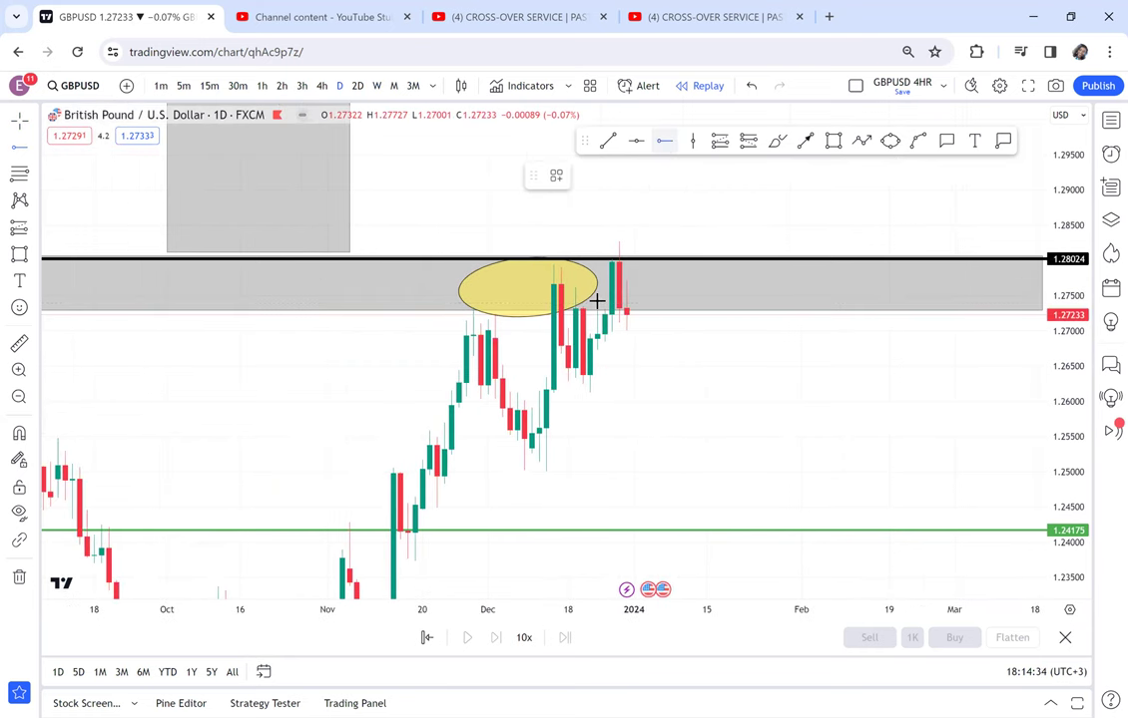
click(524, 390)
drag(524, 391, 539, 392)
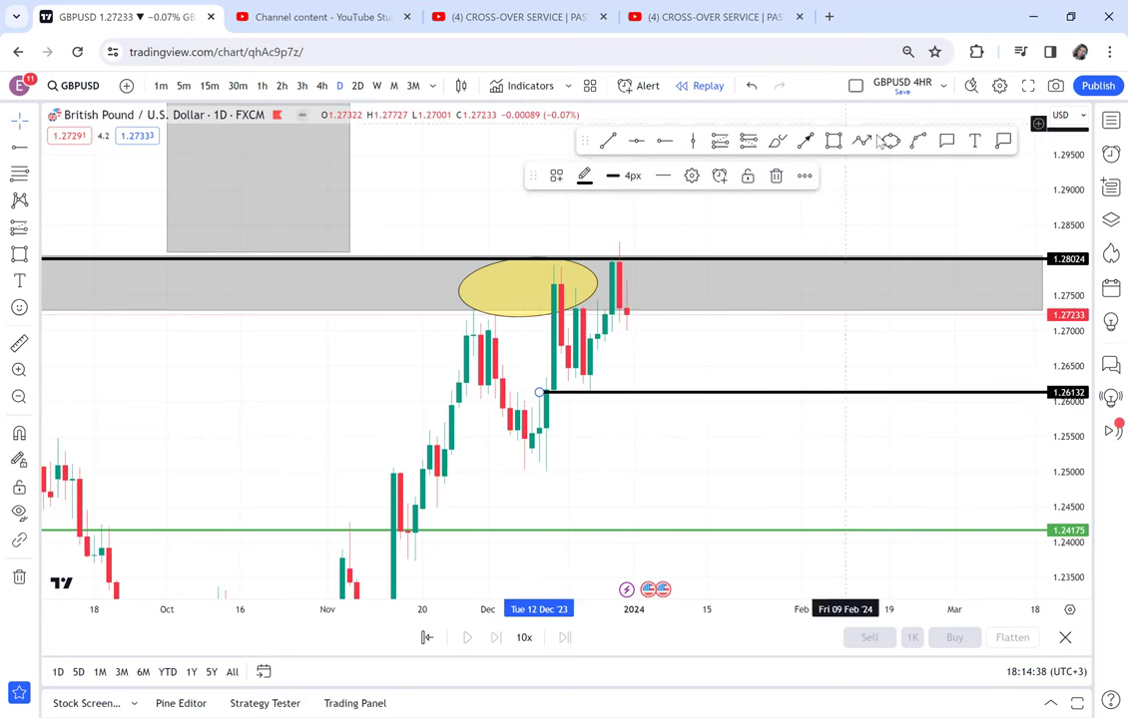
Add a text label reading SUPPORT just below the 1.26132 ray and set its font size to 12.
click(973, 141)
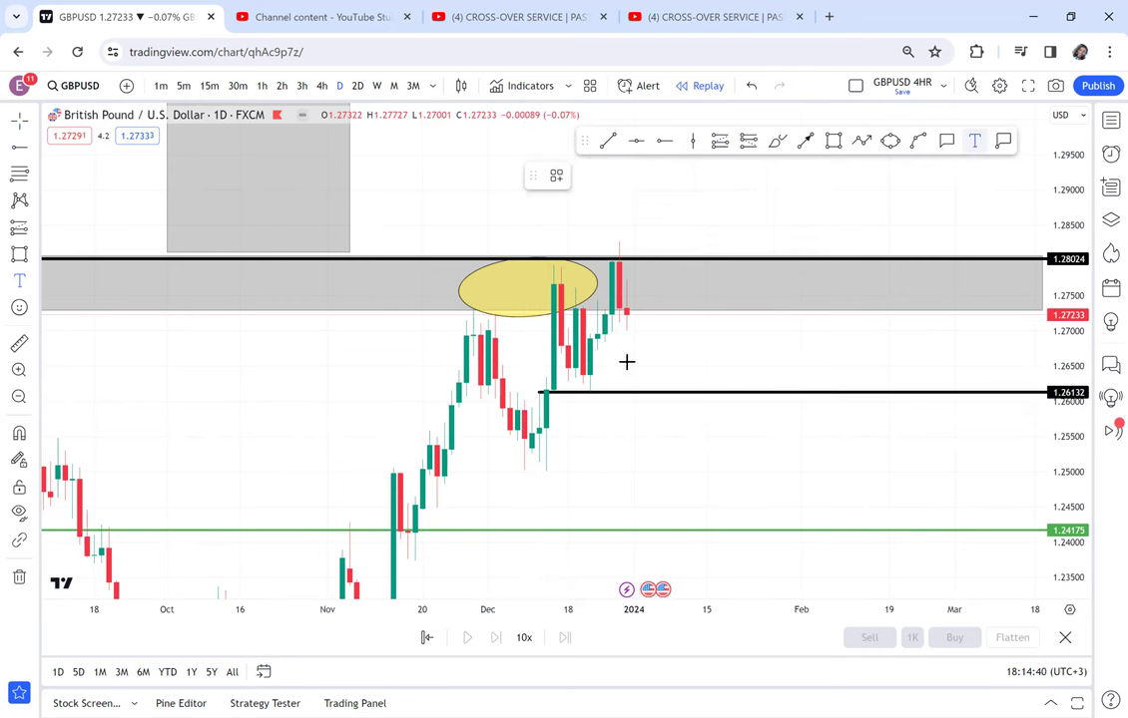
click(566, 400)
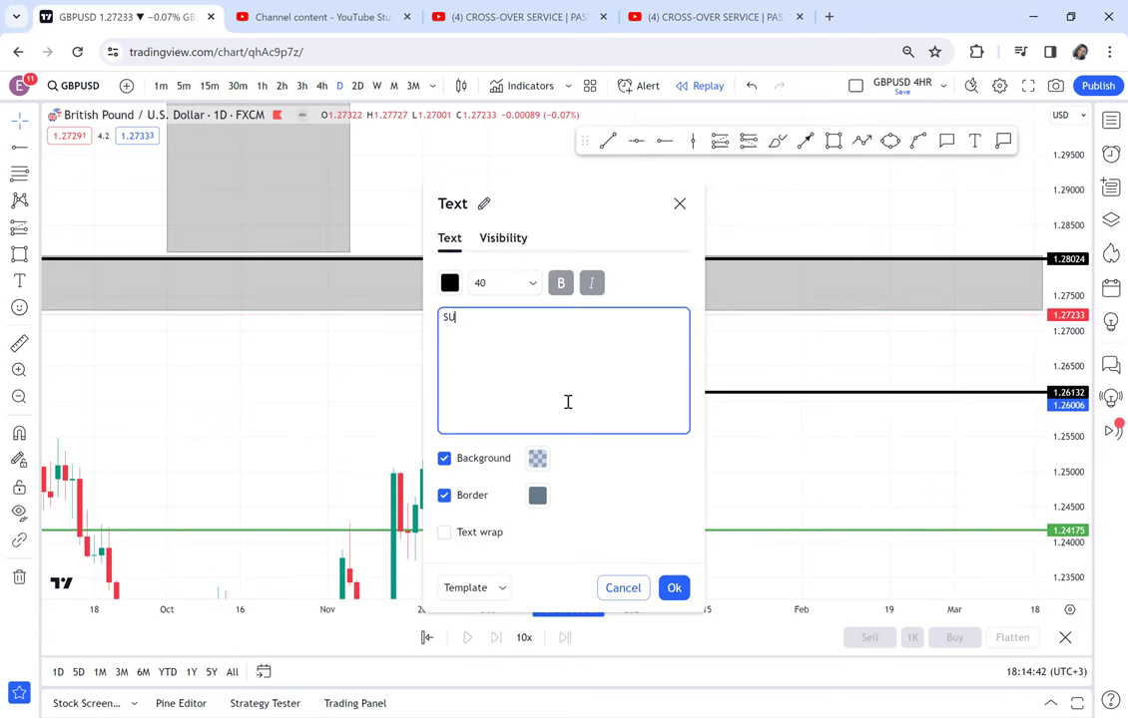
text(SUPPORT)
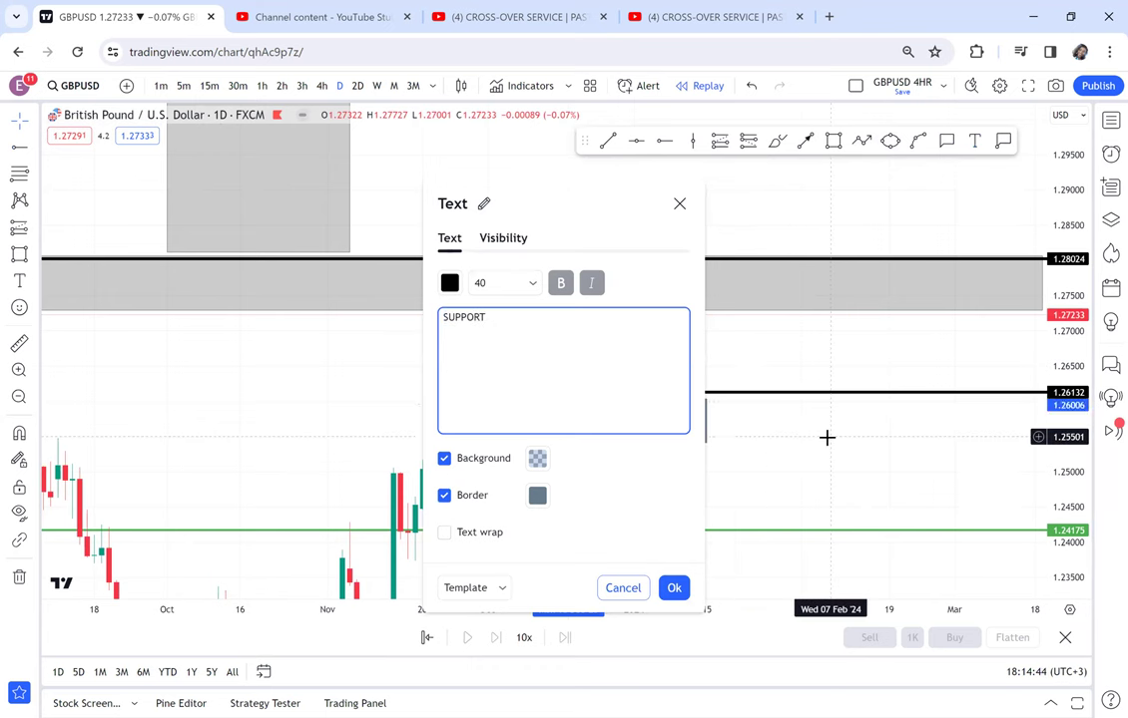
click(825, 438)
double_click(684, 427)
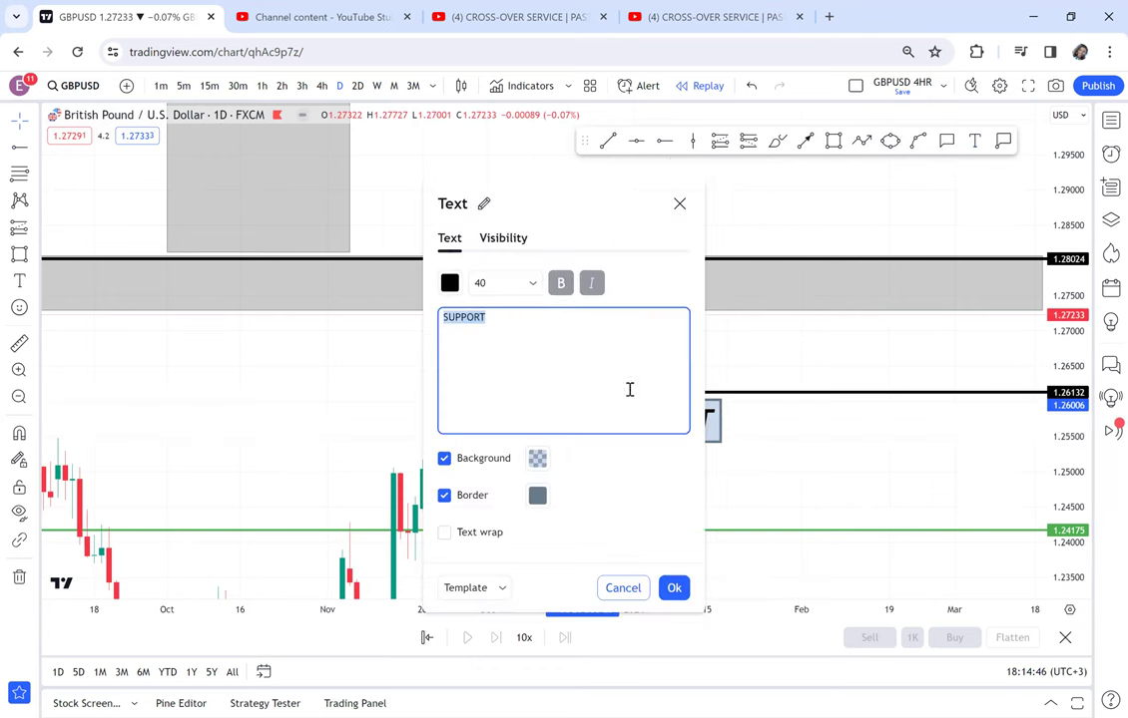
click(507, 284)
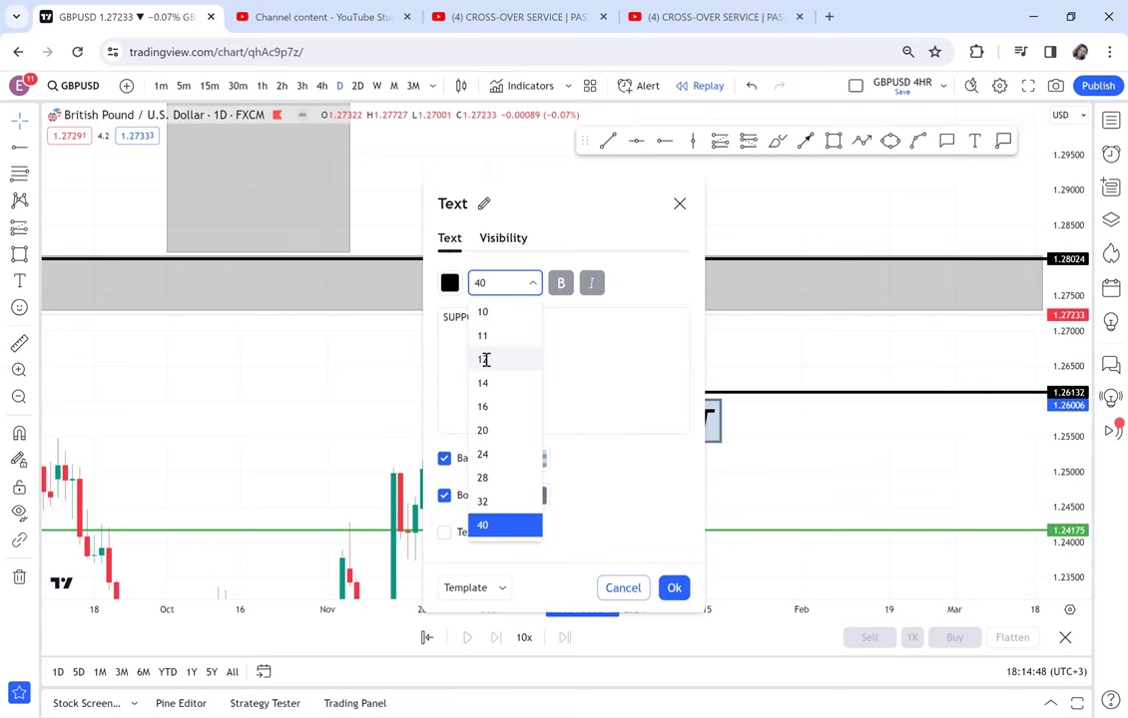
click(486, 359)
click(816, 469)
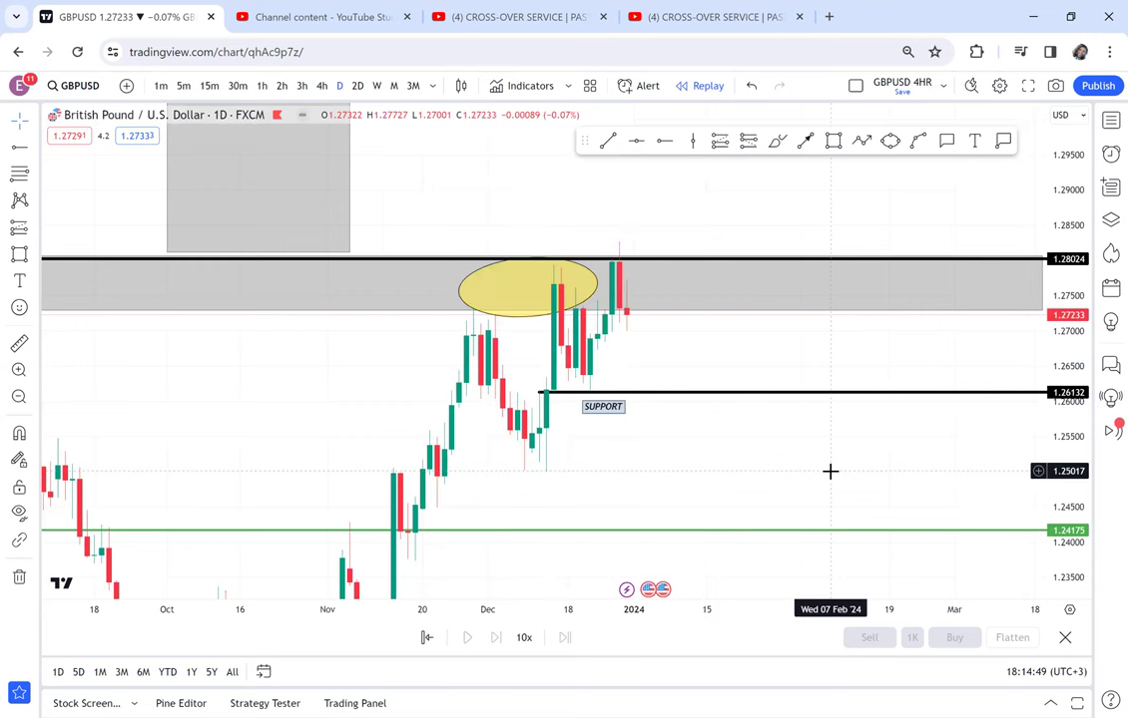
On the 4-hour chart, draw a horizontal ray at 1.26992 starting from 26 December 2023.
click(323, 88)
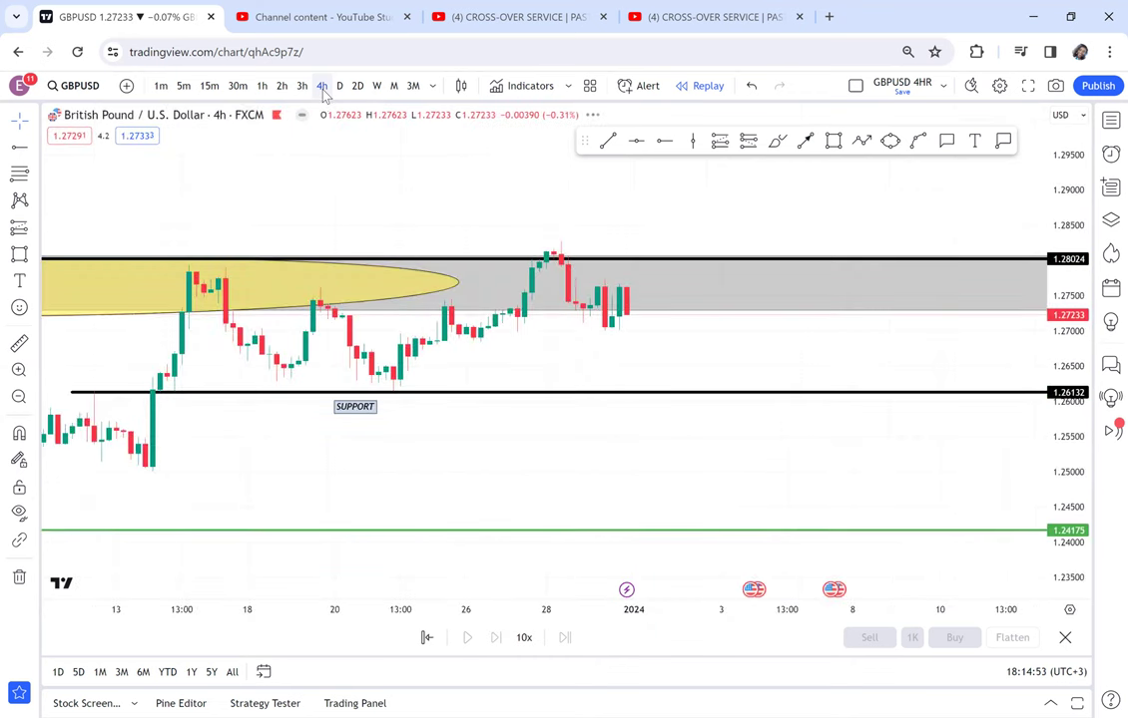
drag(1048, 382, 1017, 157)
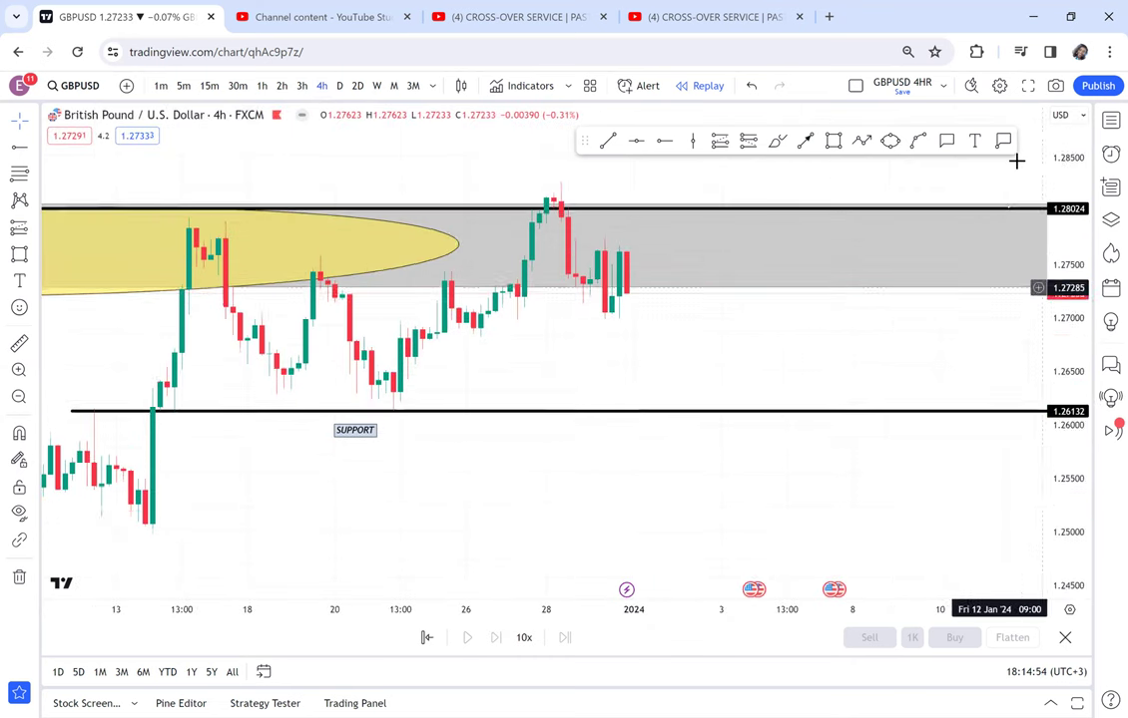
scroll(779, 304, down, 1)
scroll(779, 304, down, 2)
drag(778, 305, 705, 385)
scroll(786, 376, down, 3)
scroll(705, 385, down, 1)
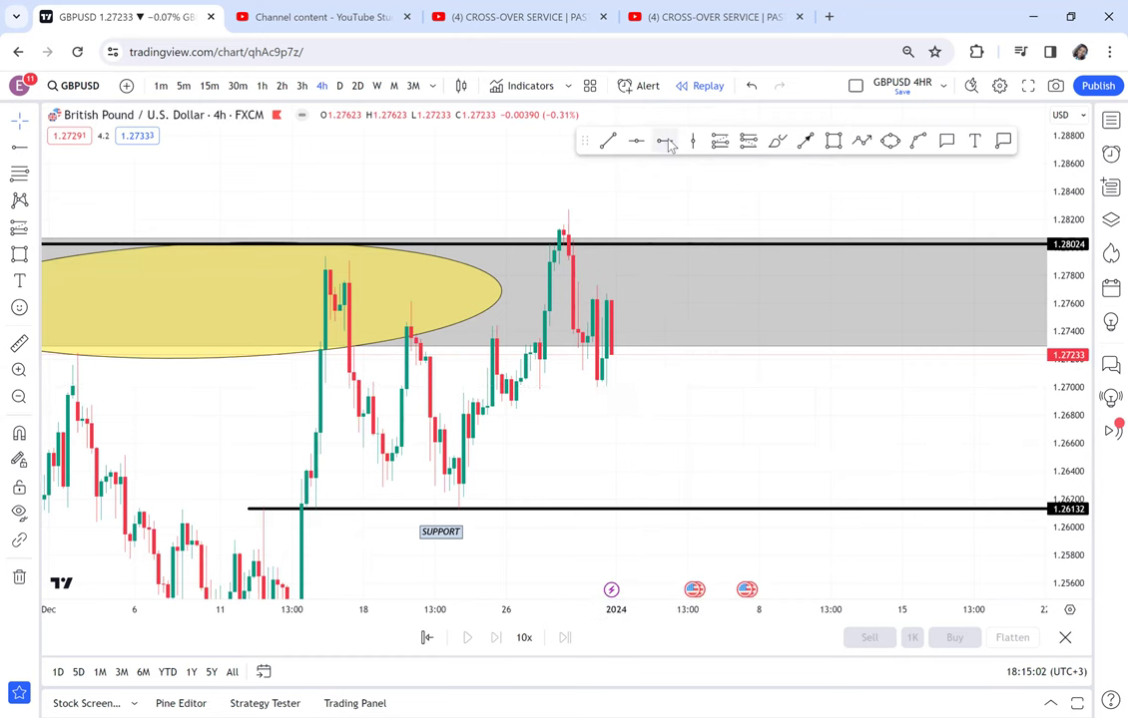
click(511, 388)
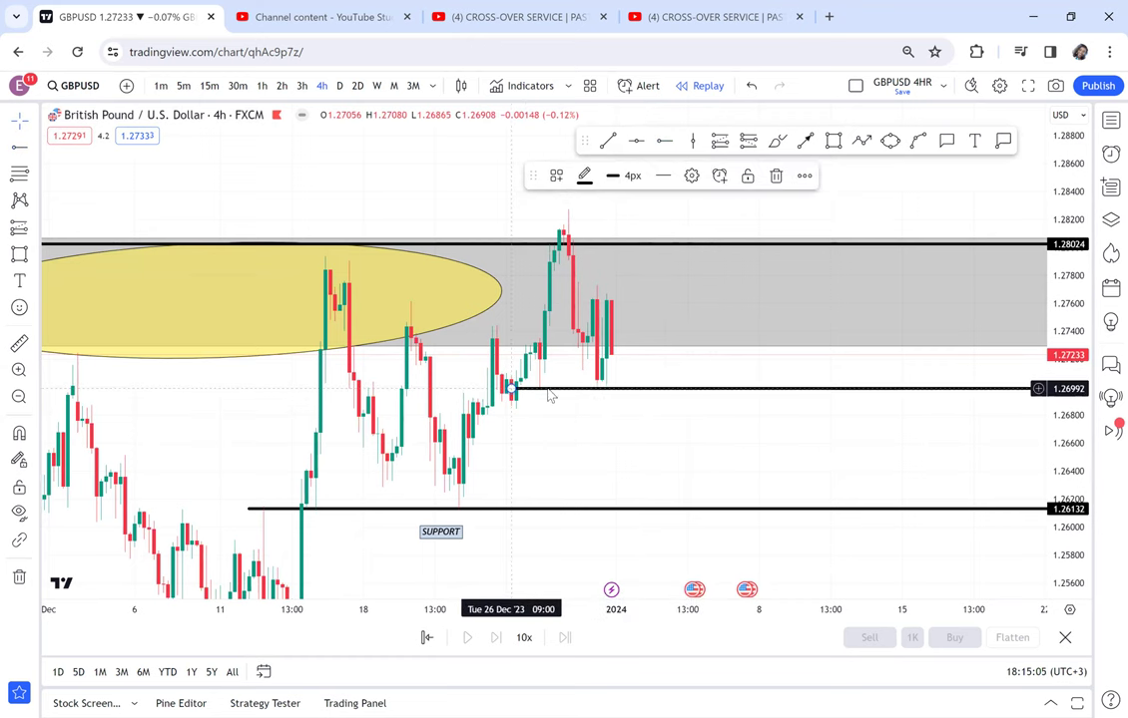
Draw two more horizontal rays, at 1.26838 from 22 December 2023 and at 1.26431 from 20 December 2023.
click(665, 140)
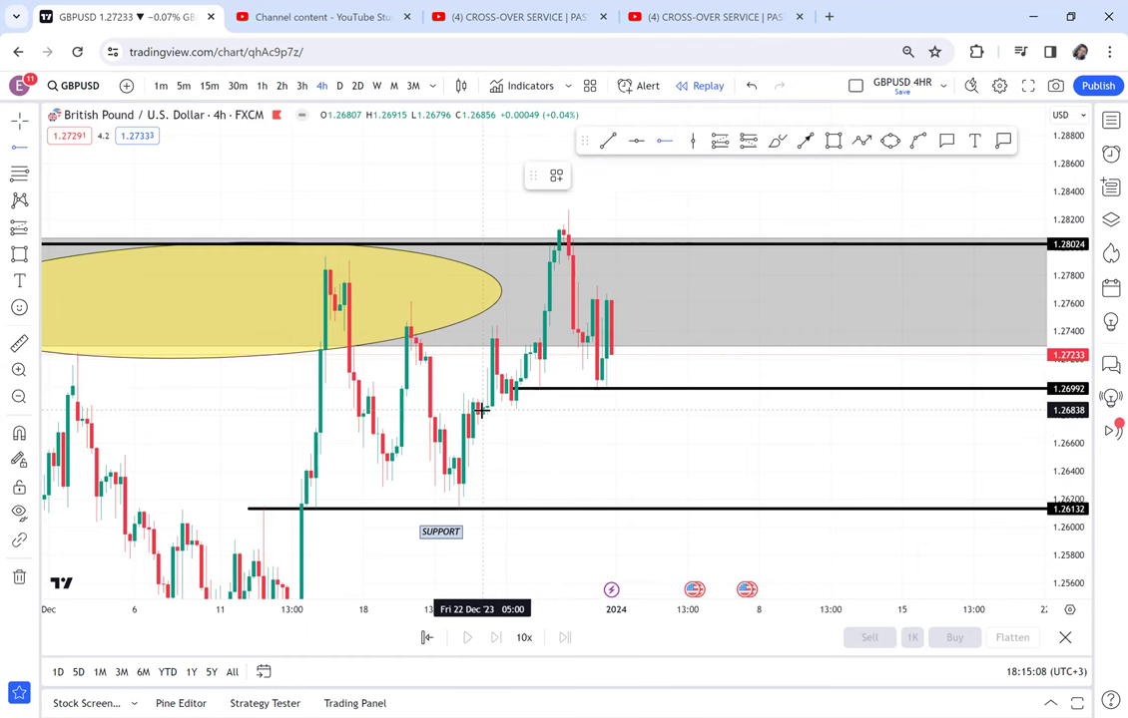
click(481, 410)
click(666, 141)
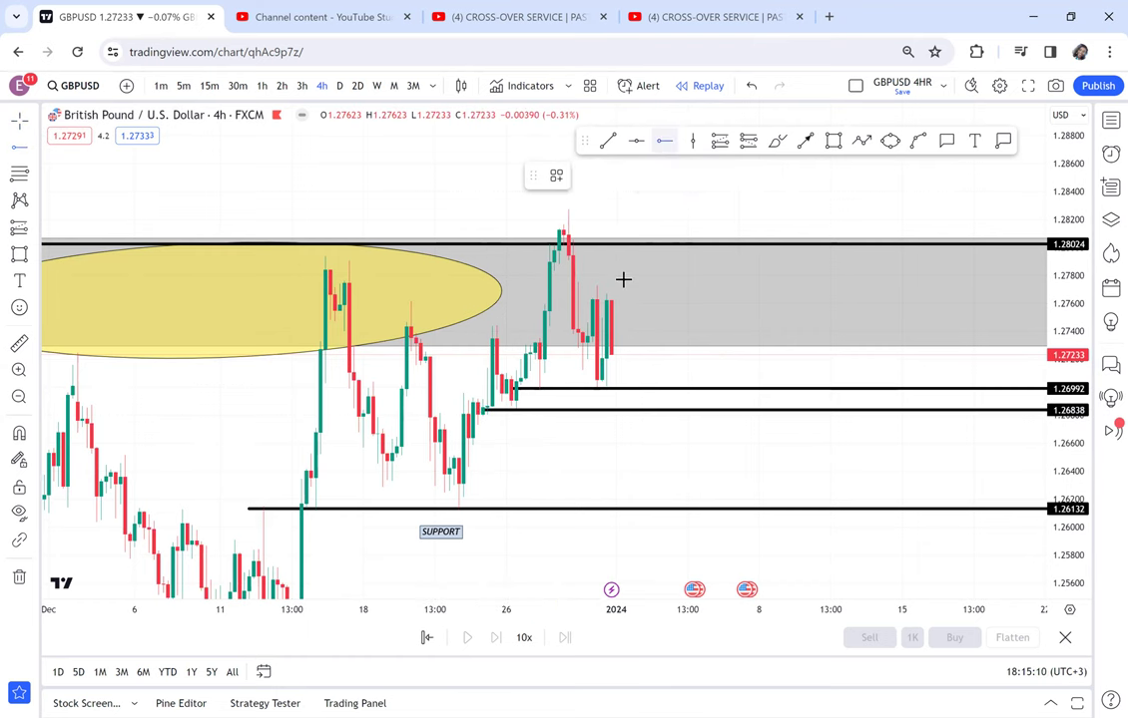
click(444, 469)
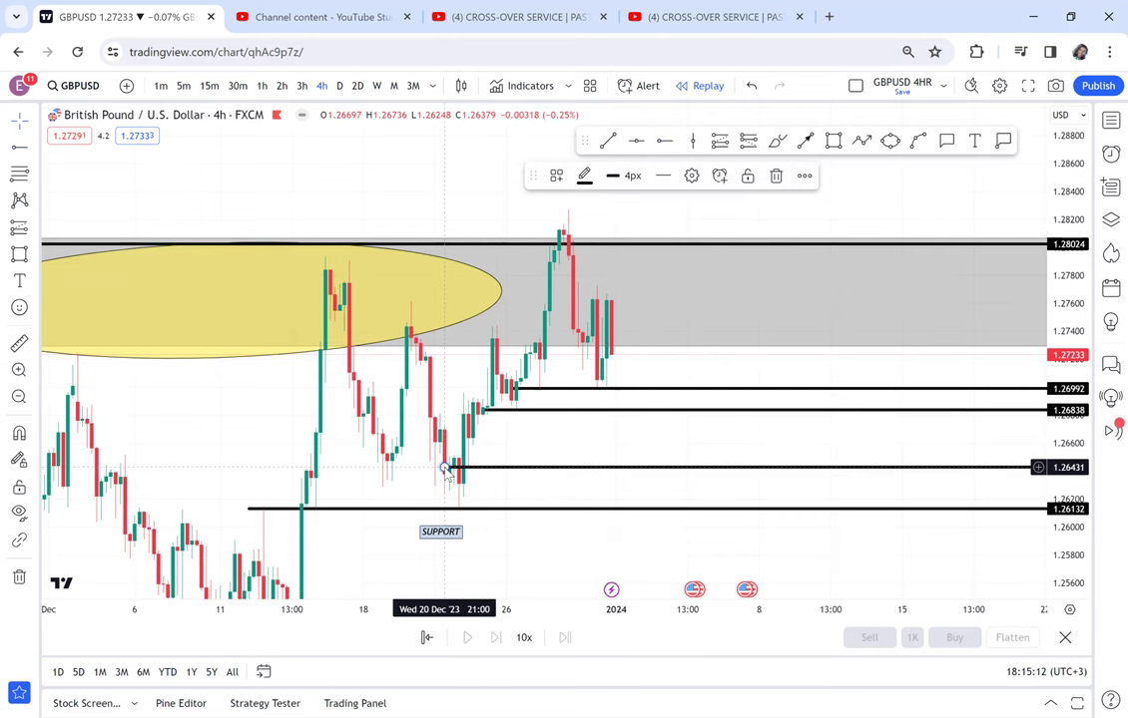
Draw horizontal rays at the recent highs, at 1.27722 from 27 December 2023 and at 1.28270 from 22 December 2023.
drag(739, 378, 755, 307)
scroll(758, 306, down, 2)
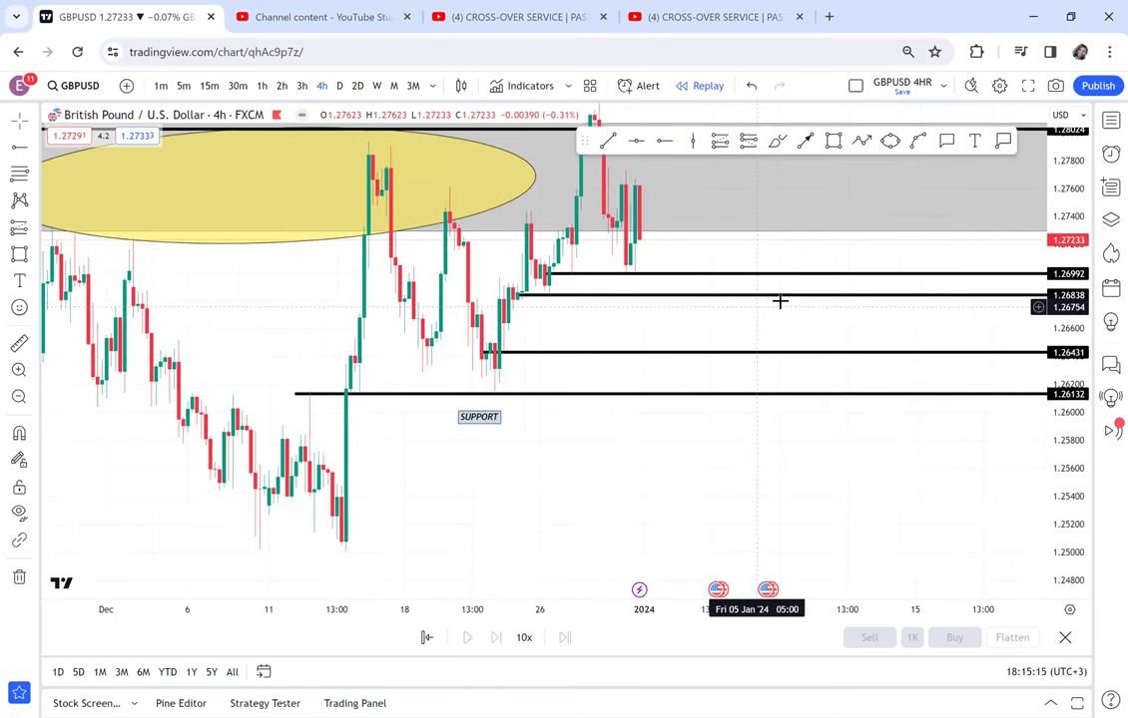
drag(1067, 258, 562, 306)
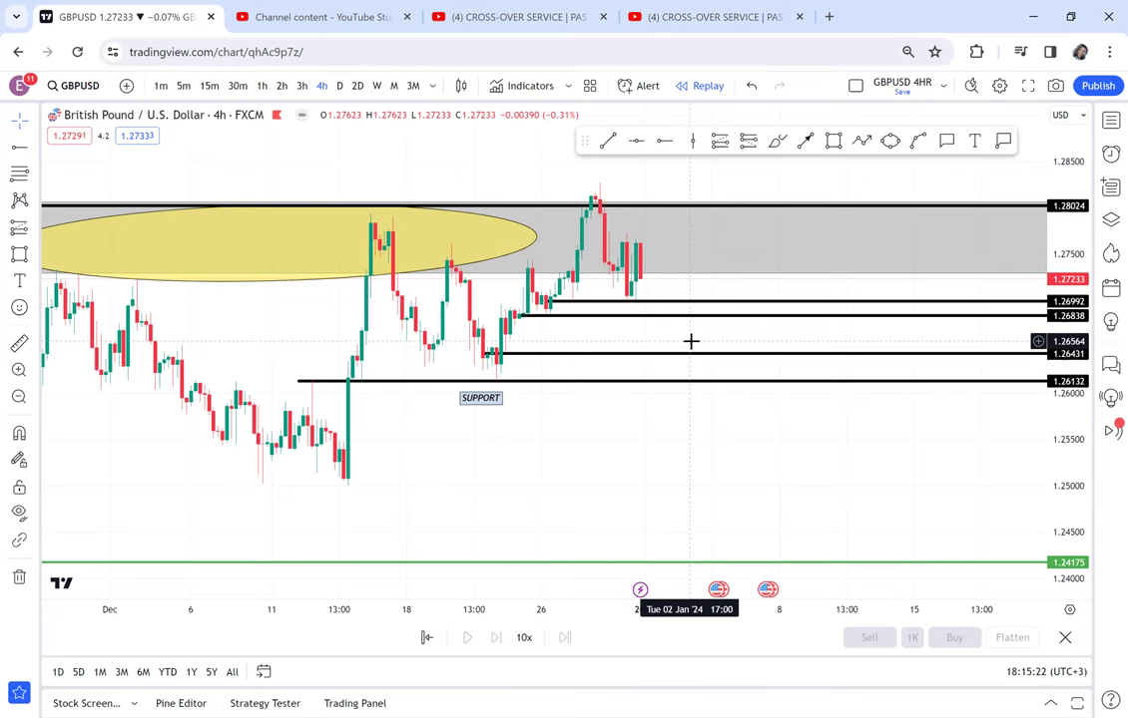
drag(793, 461, 1021, 510)
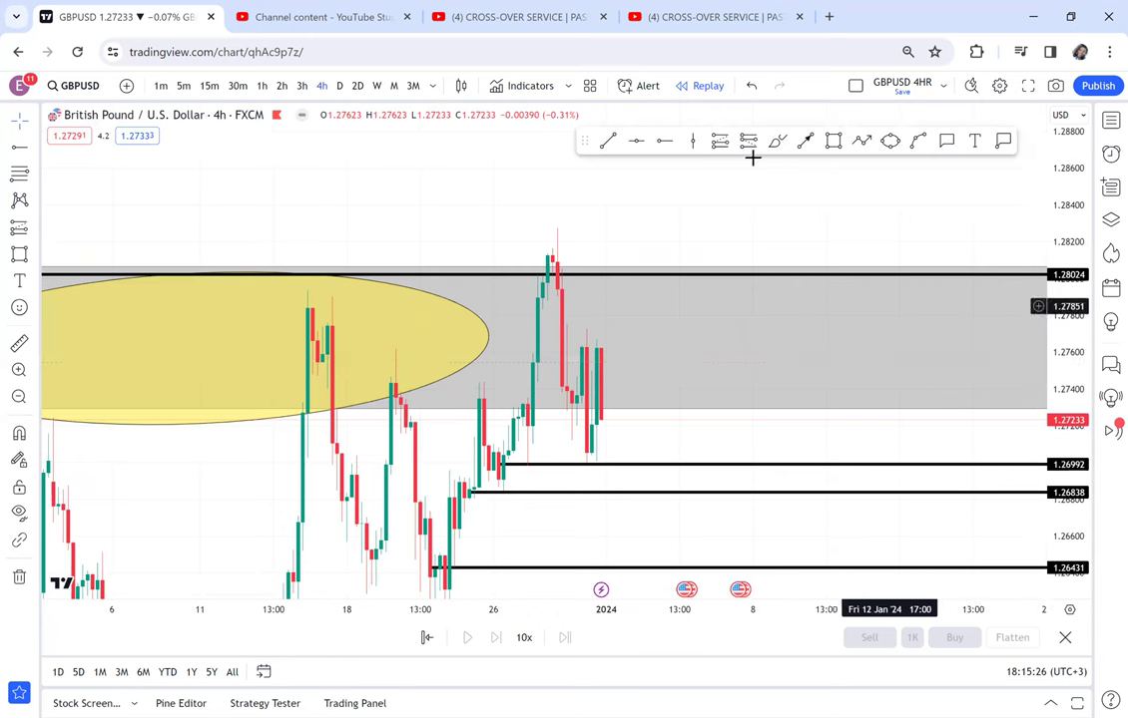
click(664, 141)
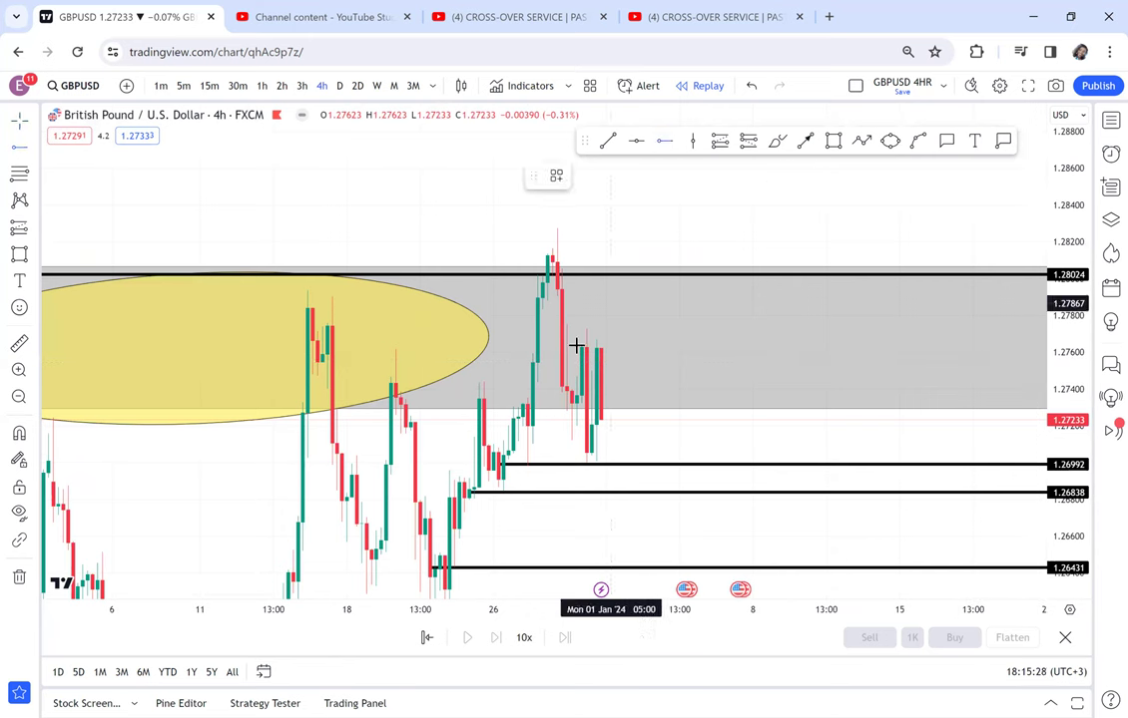
click(527, 330)
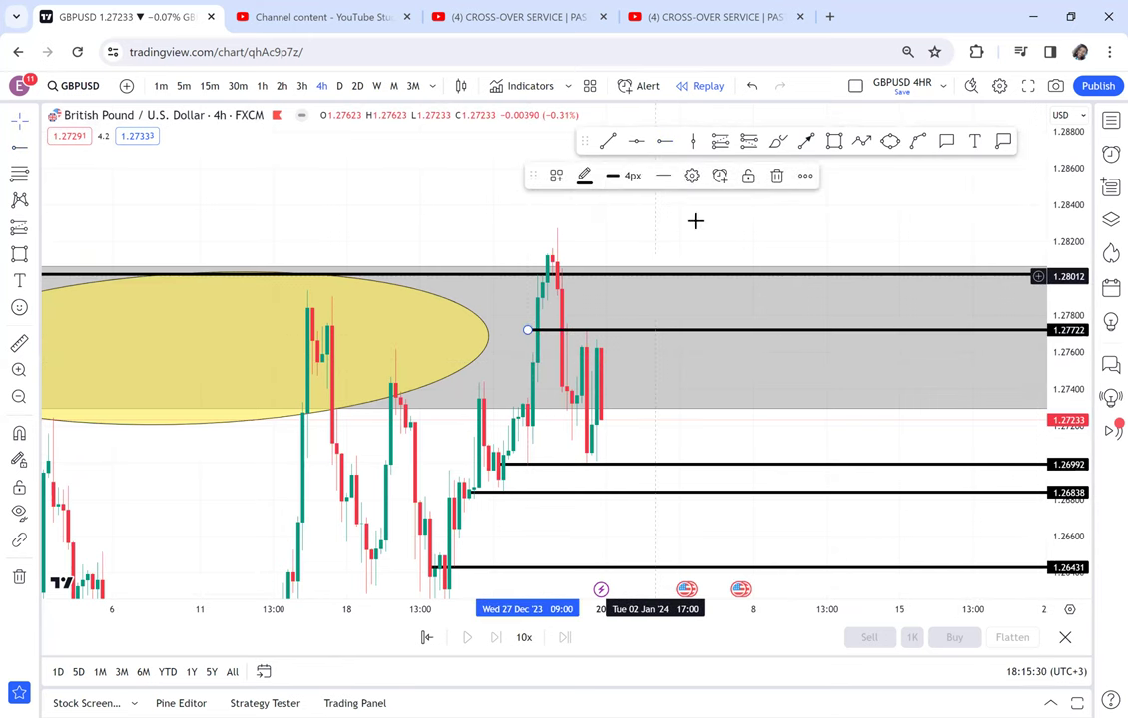
click(664, 219)
click(662, 143)
click(470, 262)
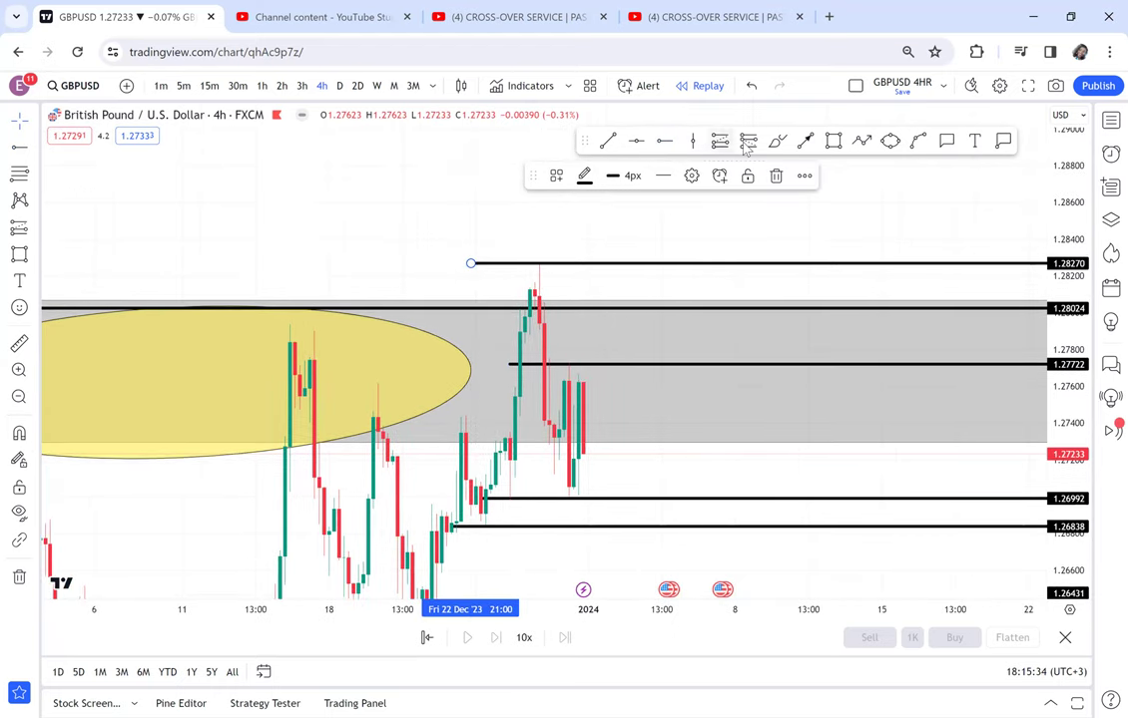
Draw a zigzag arrow path from about 1.2763 in early January 2024, retesting 1.27722 and 1.28270, up to about 1.2868.
click(864, 142)
click(612, 380)
click(626, 343)
click(651, 362)
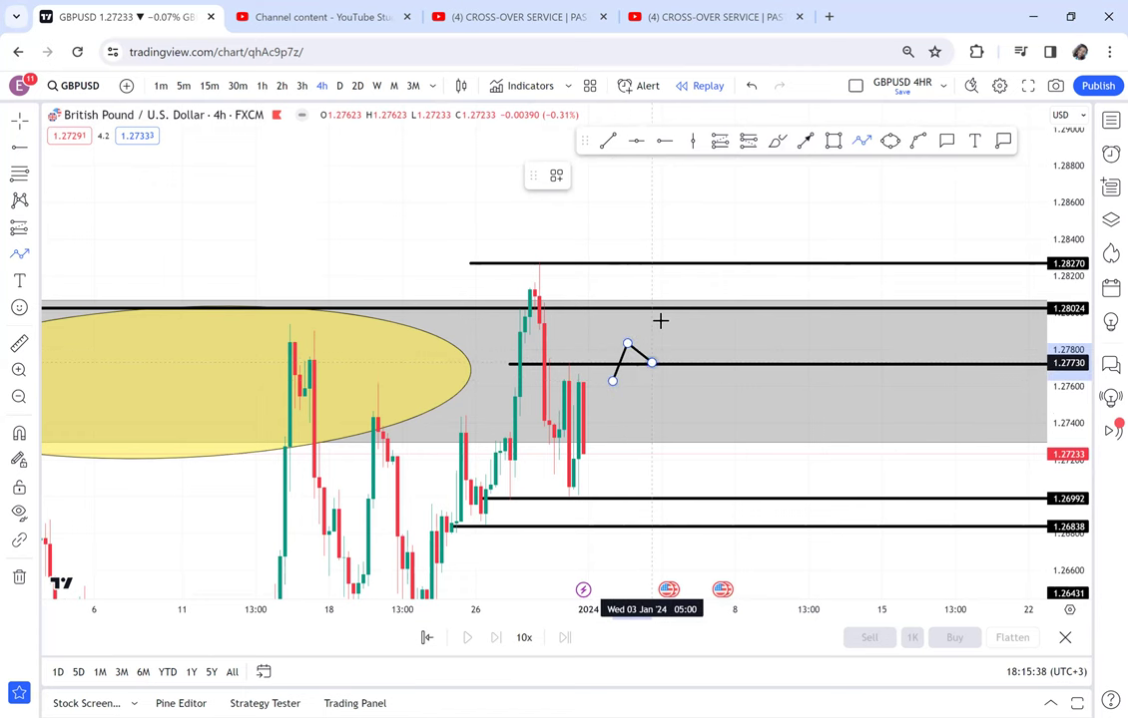
click(676, 247)
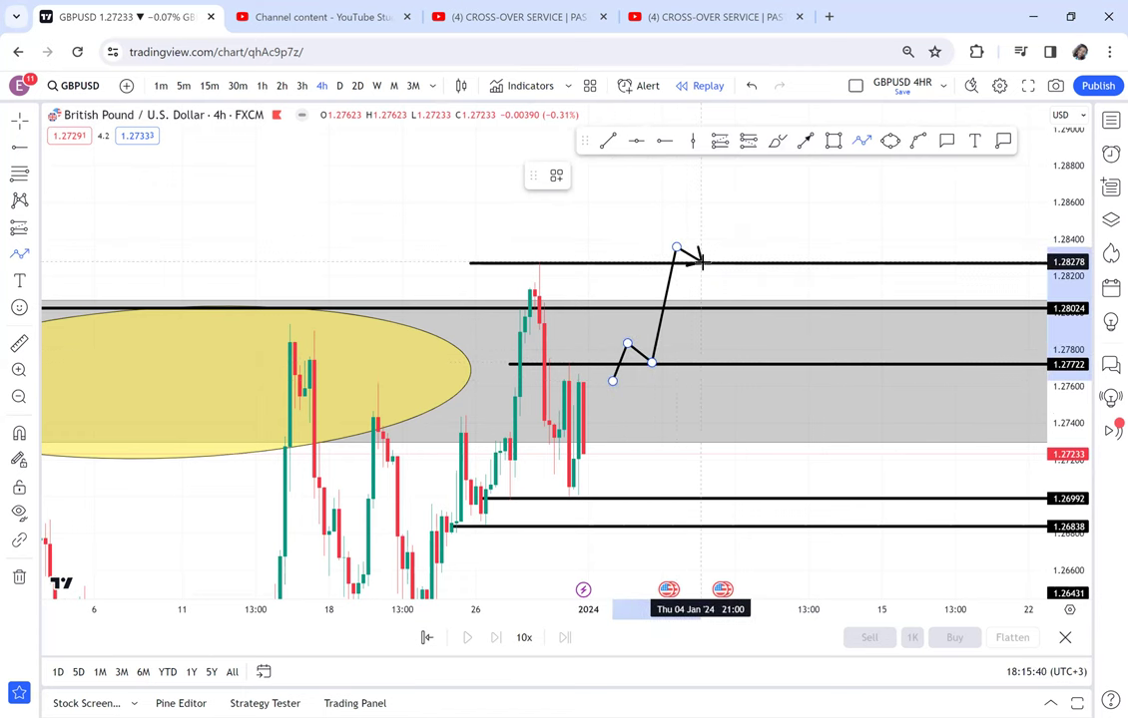
click(701, 262)
click(723, 188)
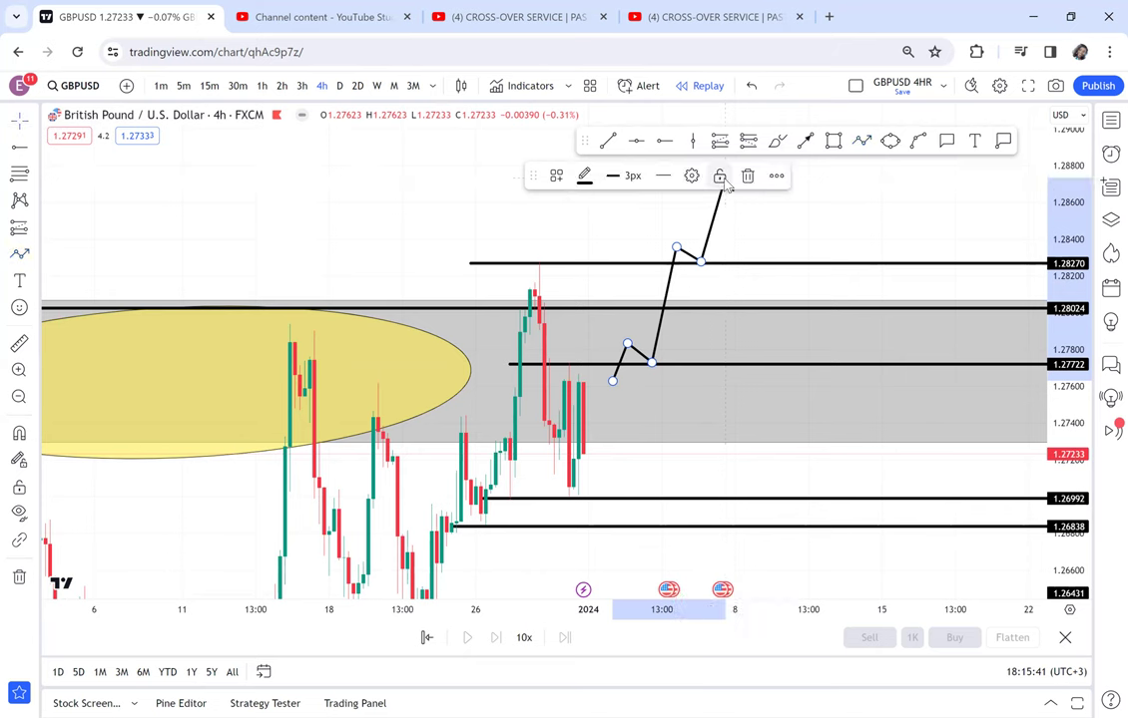
Delete the black horizontal ray at 1.28024 near the upper edge of the grey resistance zone.
click(710, 307)
click(709, 307)
key(Delete)
Review the marked levels, support label and projected breakout path on the 4-hour, daily and weekly charts.
drag(830, 244, 835, 102)
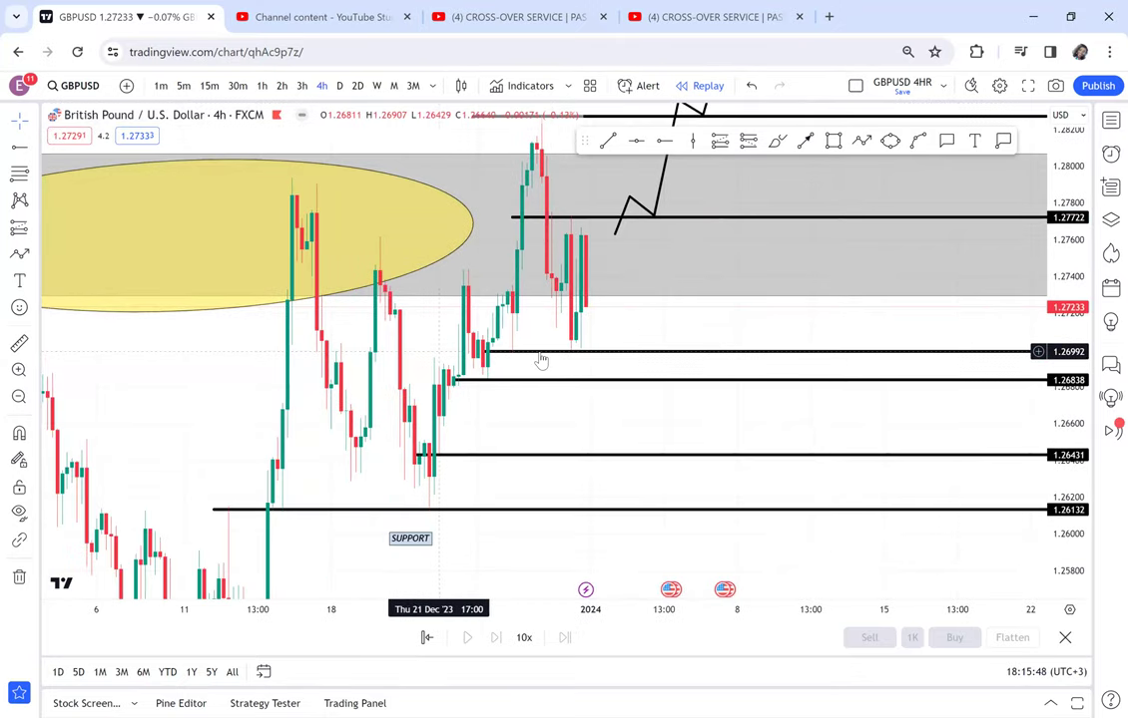
drag(409, 544, 427, 406)
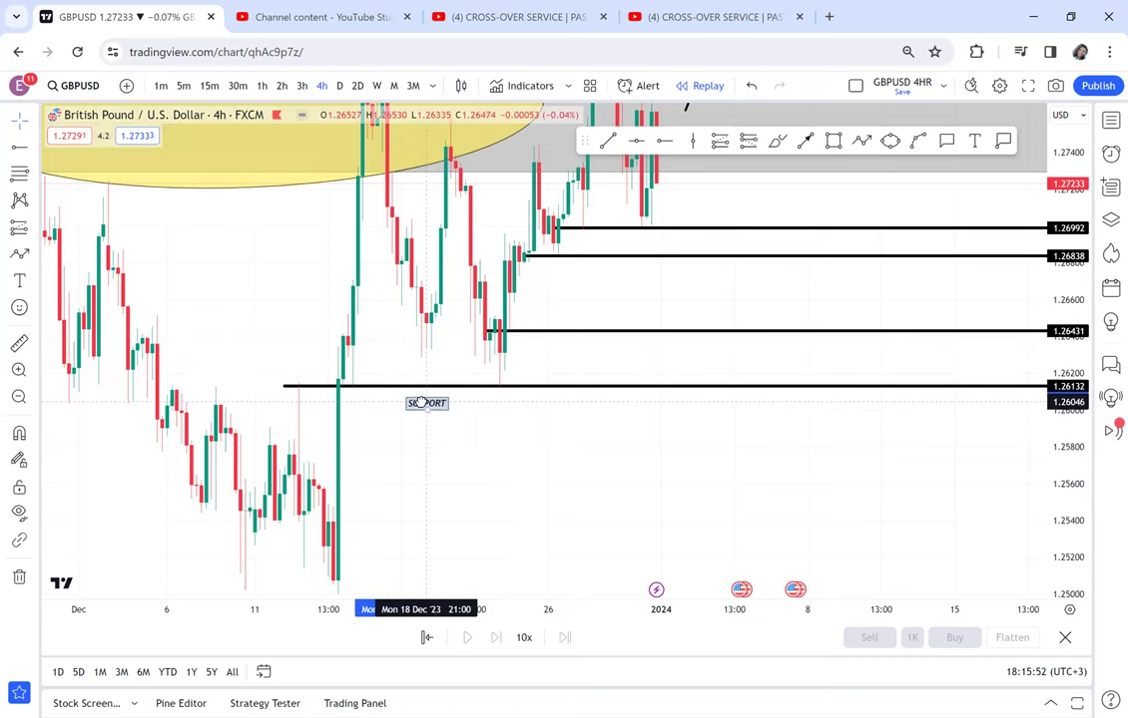
mouse_move(670, 529)
mouse_down()
mouse_move(657, 547)
mouse_move(652, 521)
mouse_up()
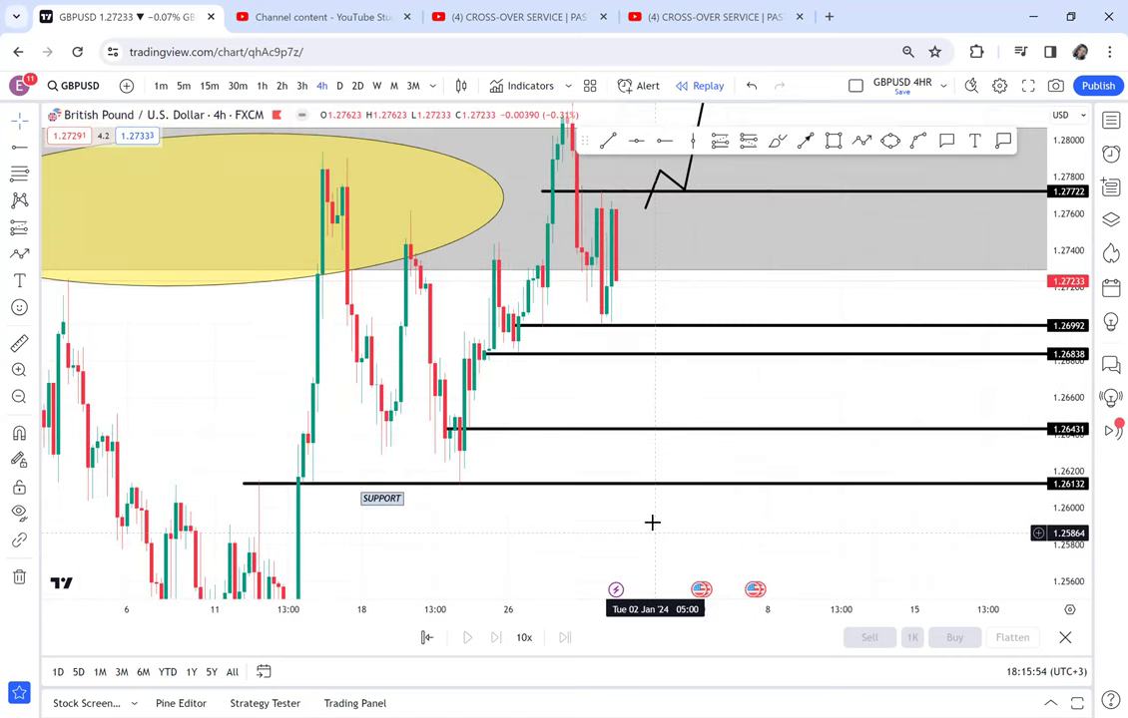
click(340, 86)
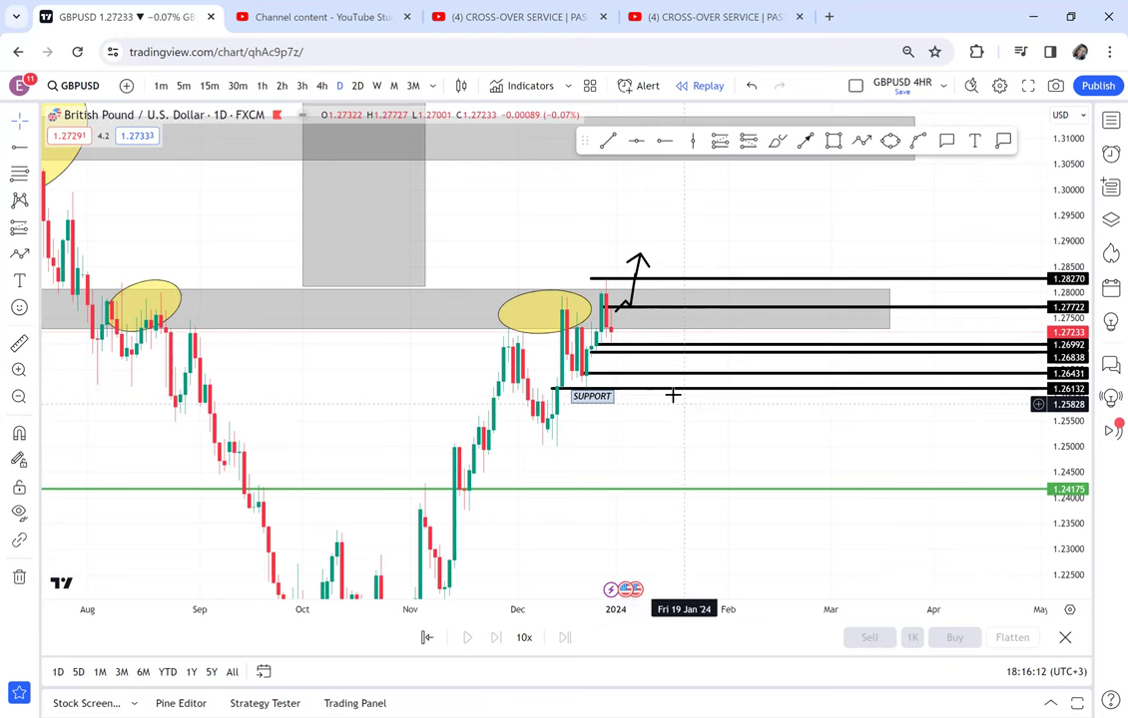
click(322, 88)
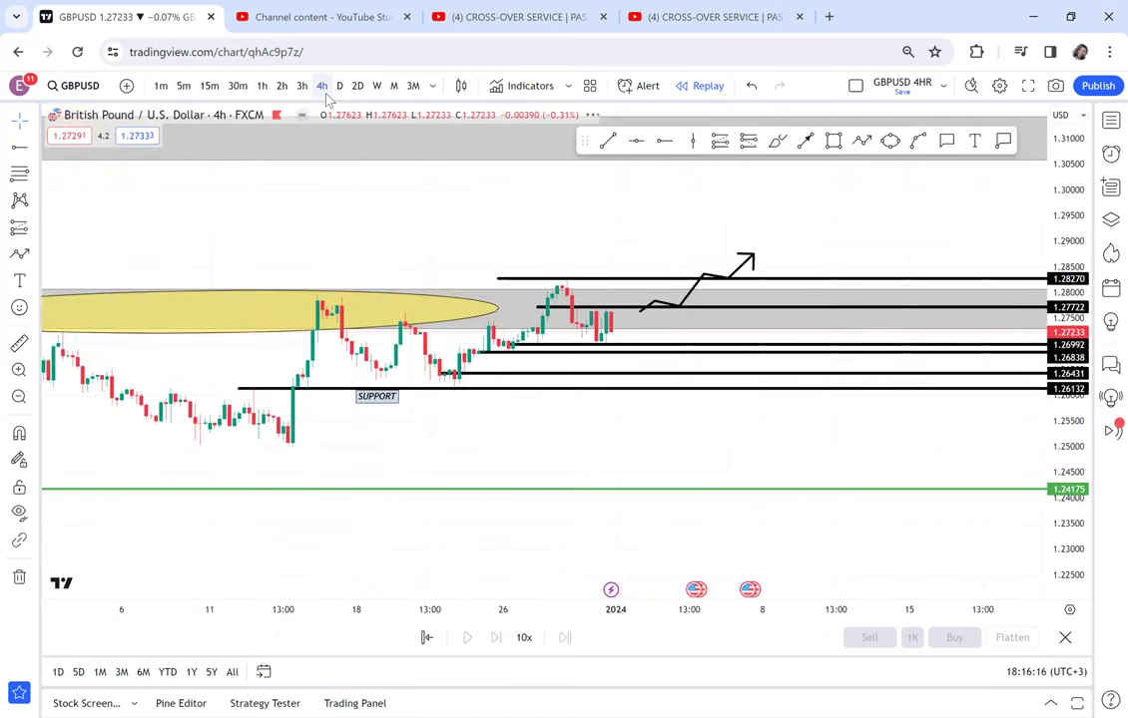
double_click(1064, 390)
scroll(800, 395, down, 2)
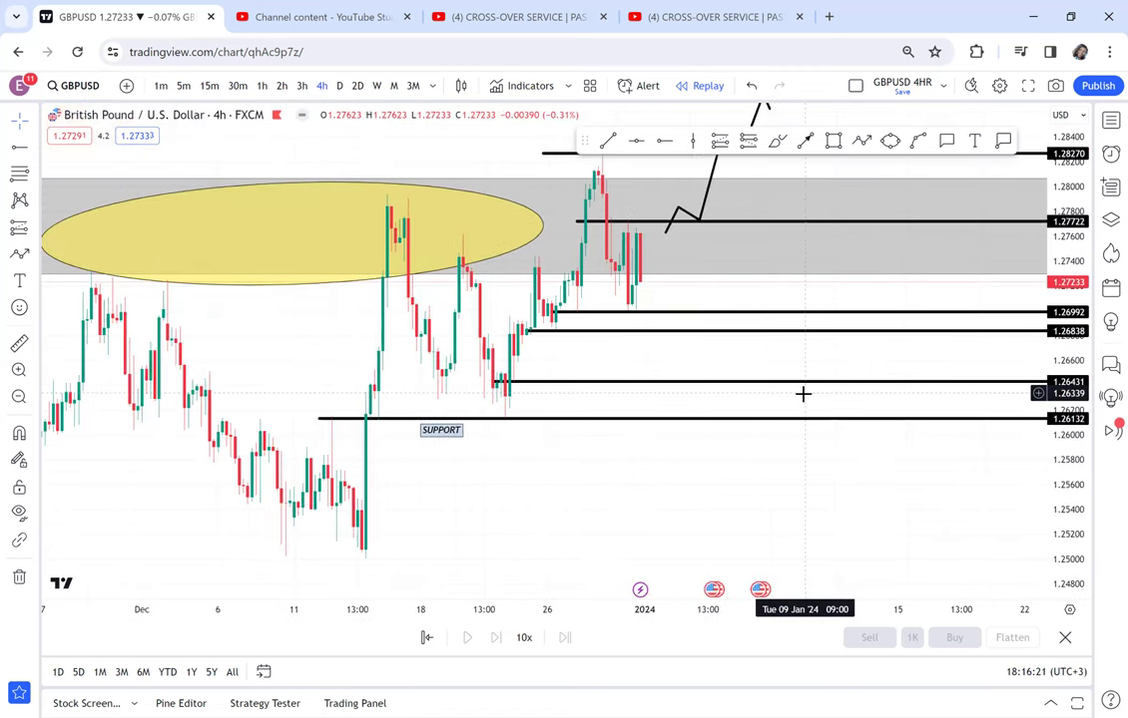
scroll(803, 396, down, 1)
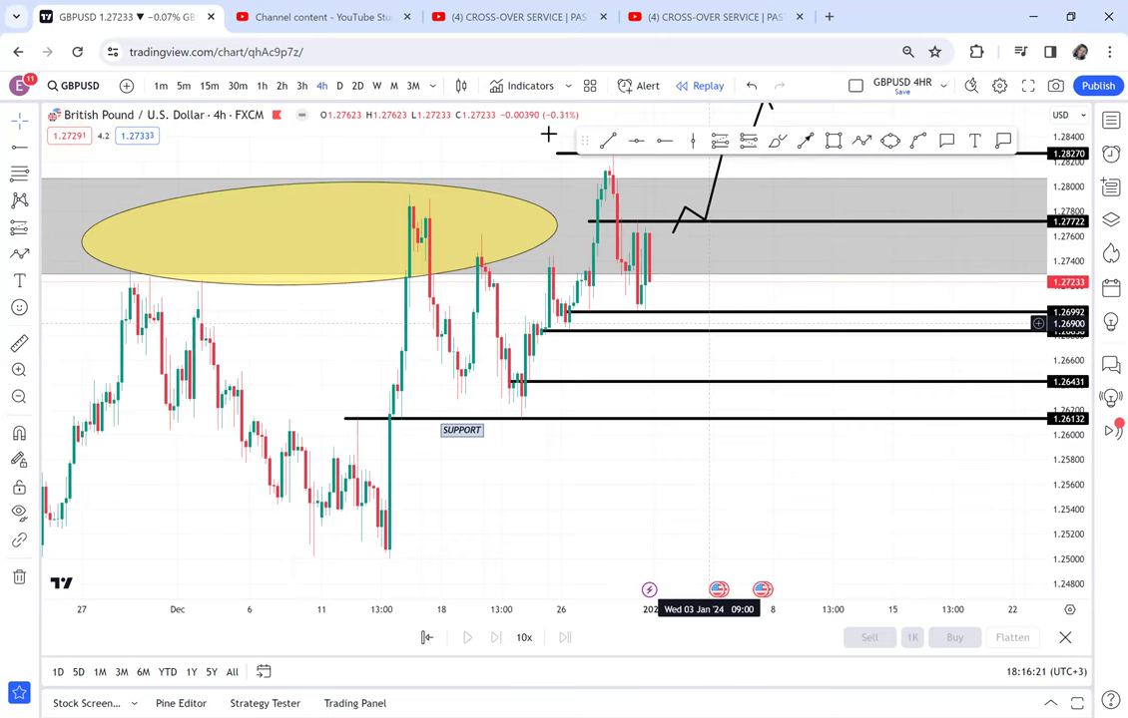
click(376, 86)
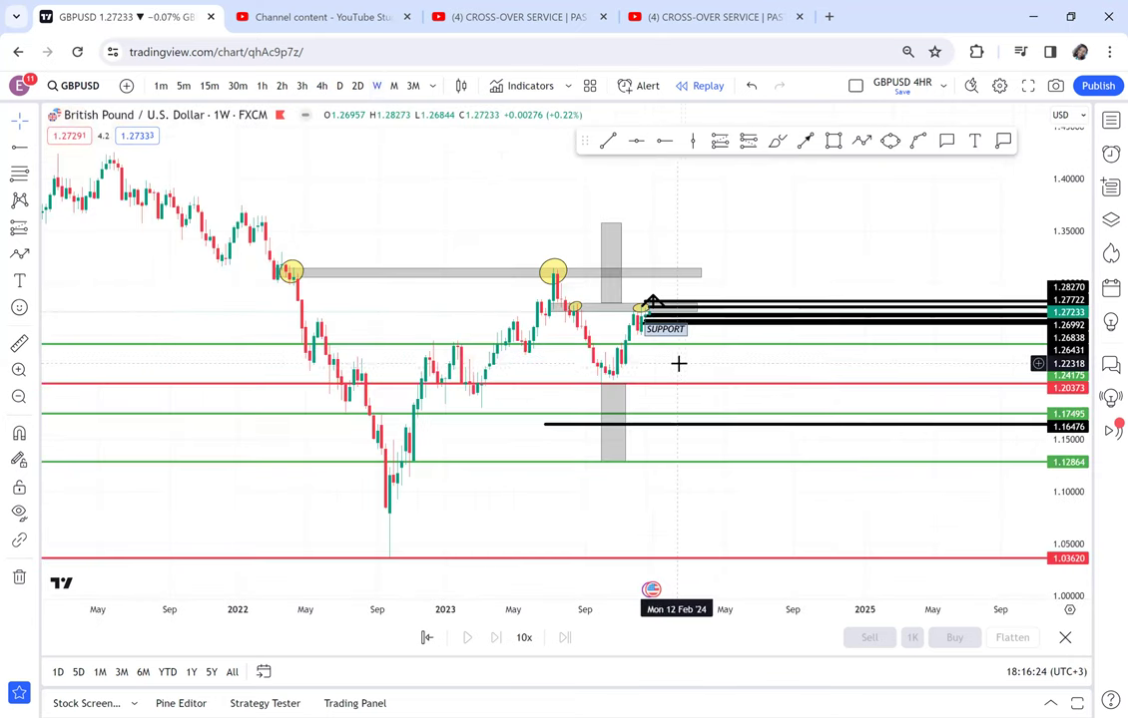
scroll(677, 364, up, 1)
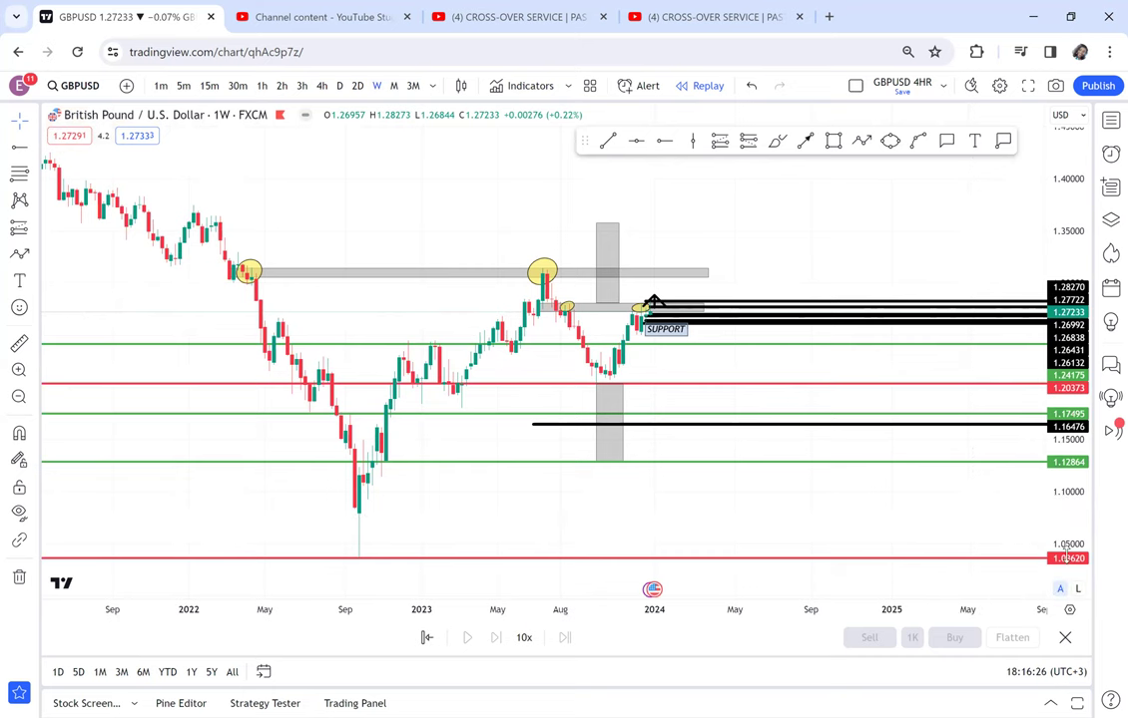
Inspect the marked supports, resistance zone and breakout path at closer scale on the weekly and daily charts, down to the October lows.
scroll(712, 296, up, 3)
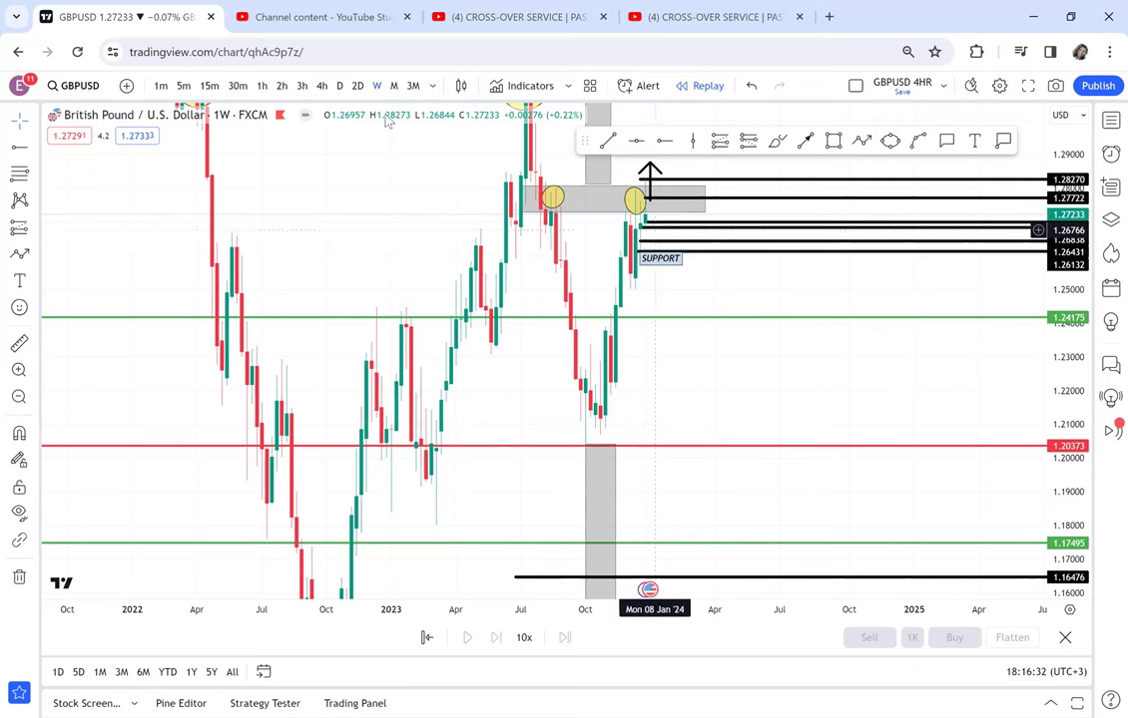
click(340, 86)
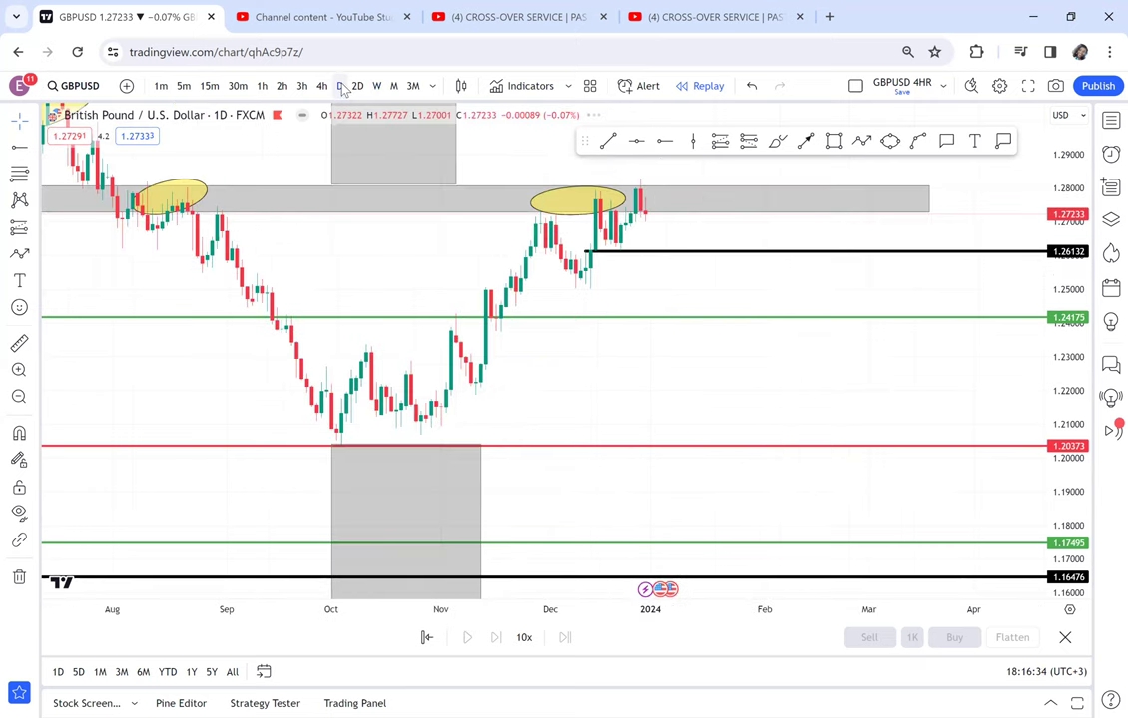
scroll(832, 433, up, 3)
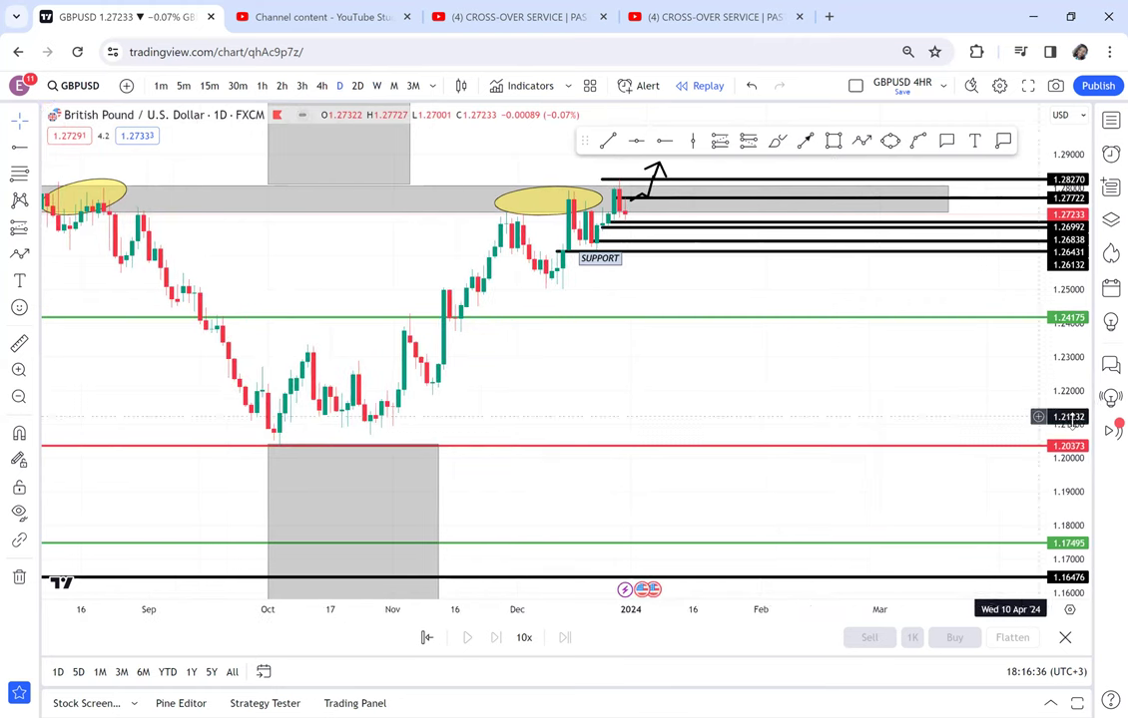
drag(1048, 287, 871, 202)
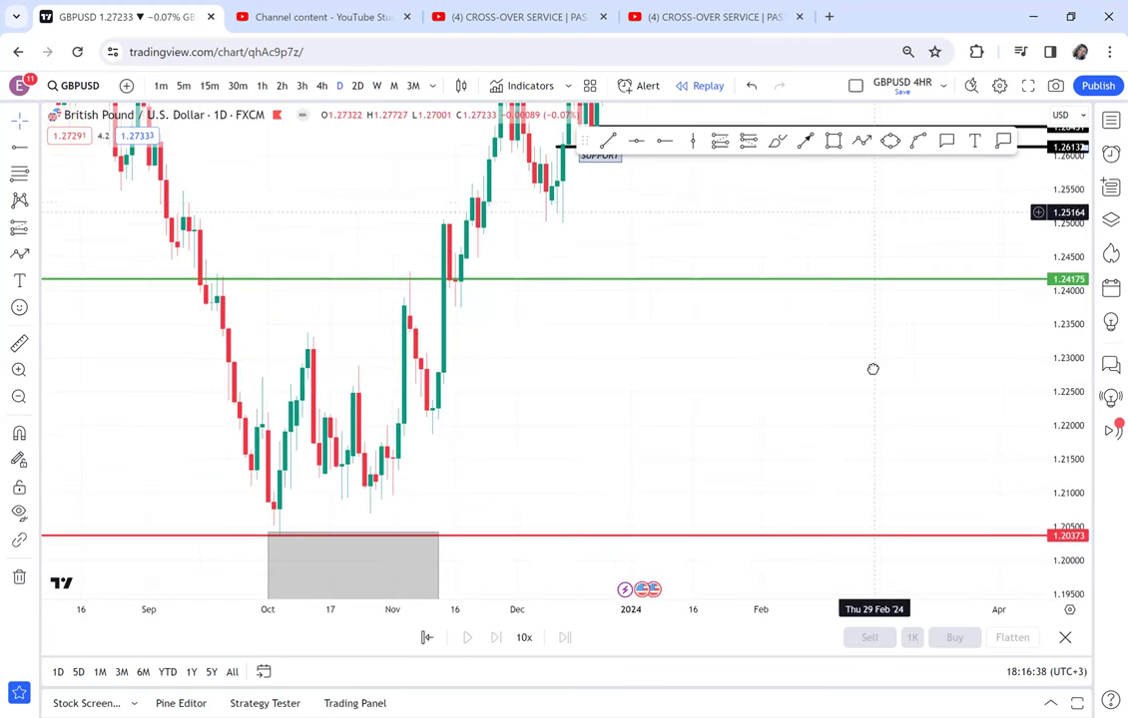
drag(871, 371, 874, 440)
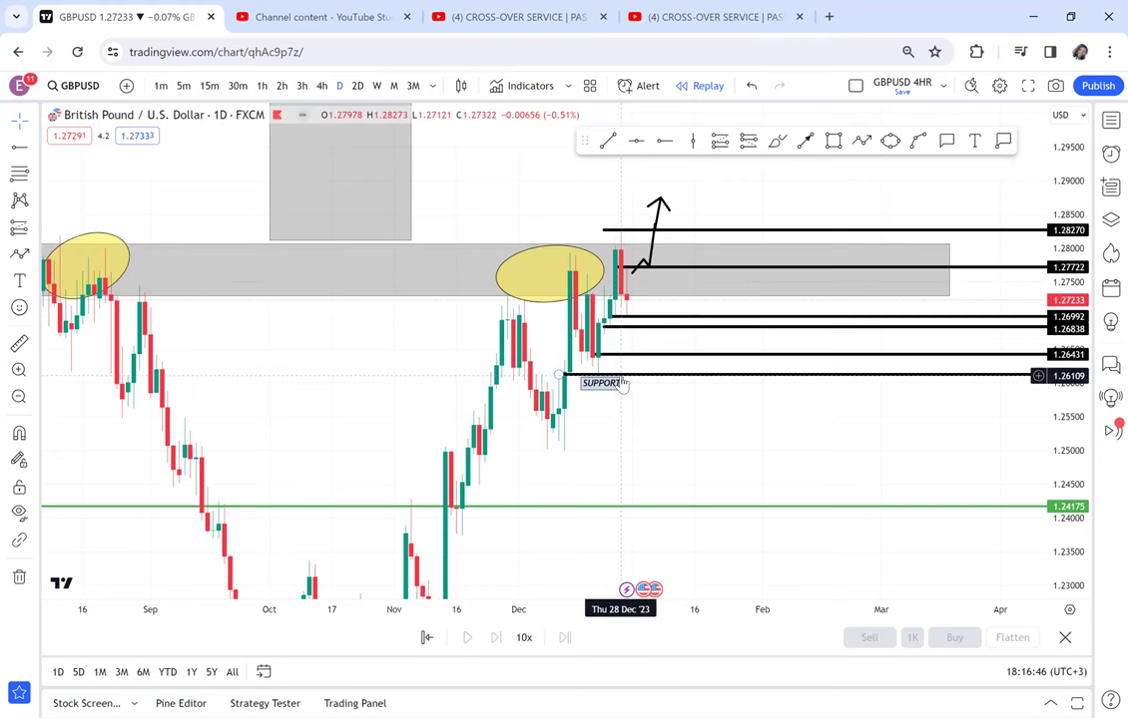
drag(704, 460, 723, 377)
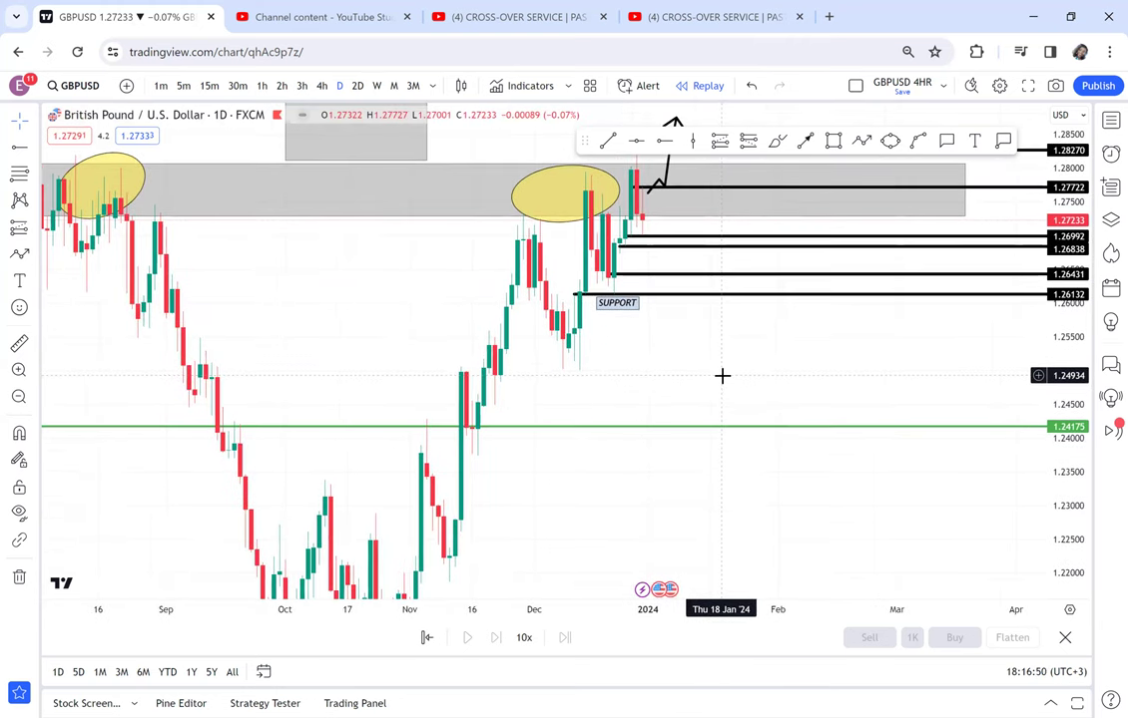
scroll(636, 211, down, 2)
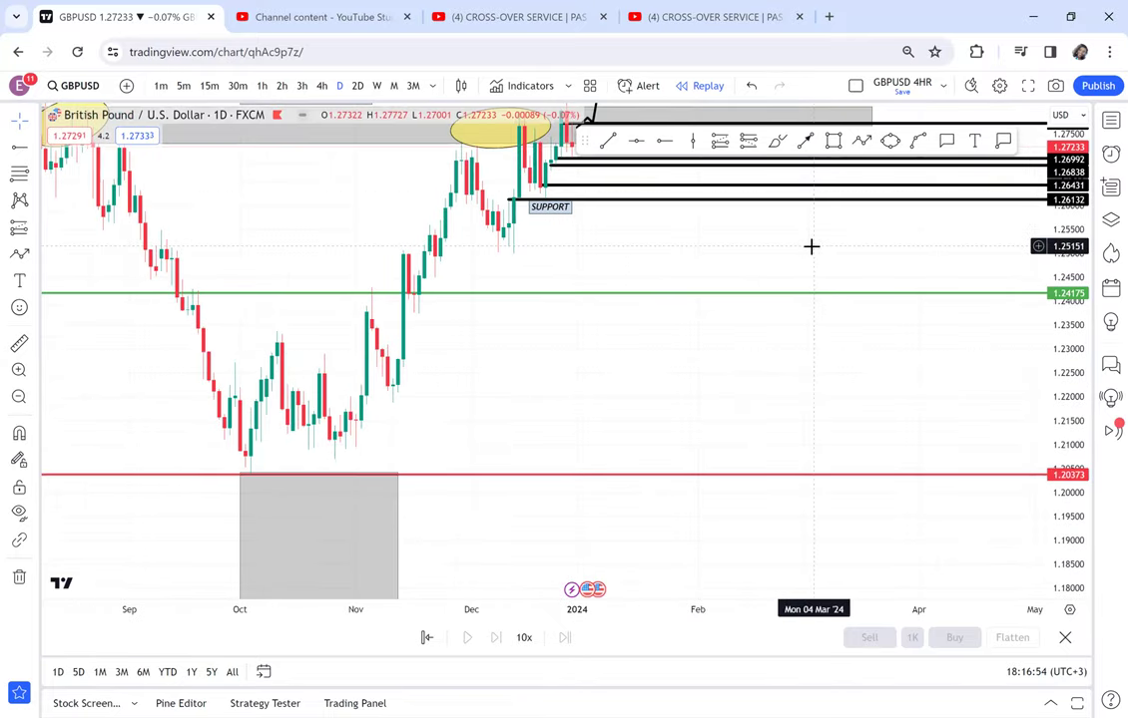
drag(812, 246, 783, 264)
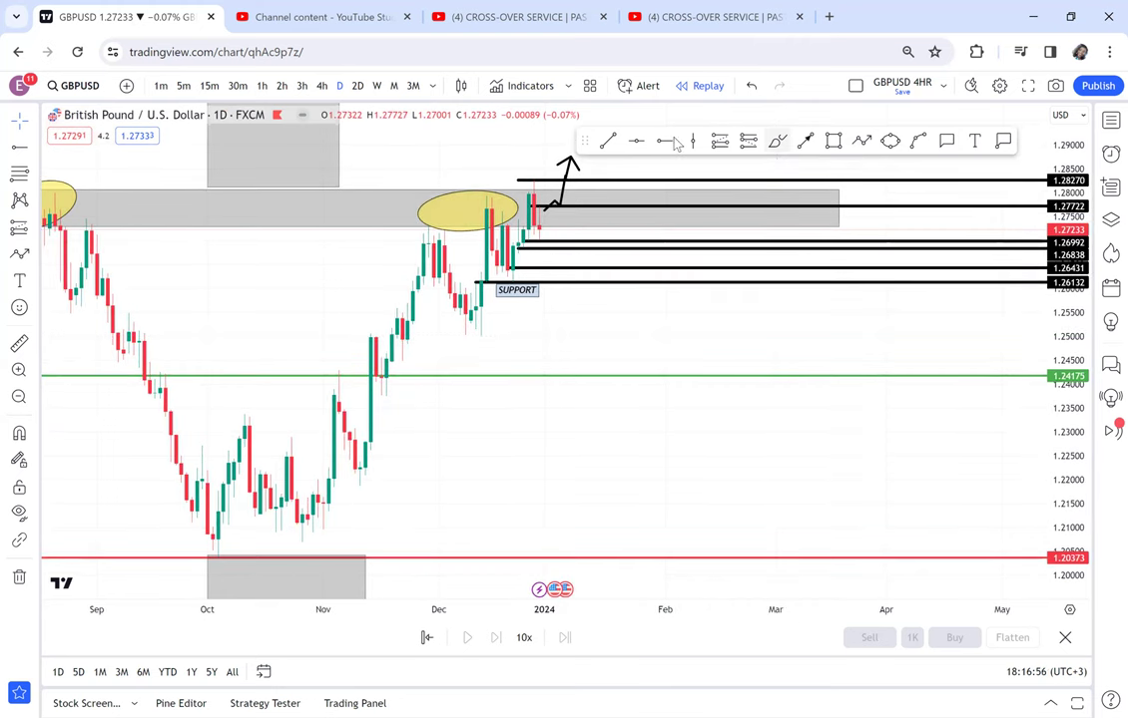
Draw a rising trend line under the daily lows from about 1.2005 on 23 October 2023 to 1.28142 on 17 January 2024.
click(608, 140)
click(302, 551)
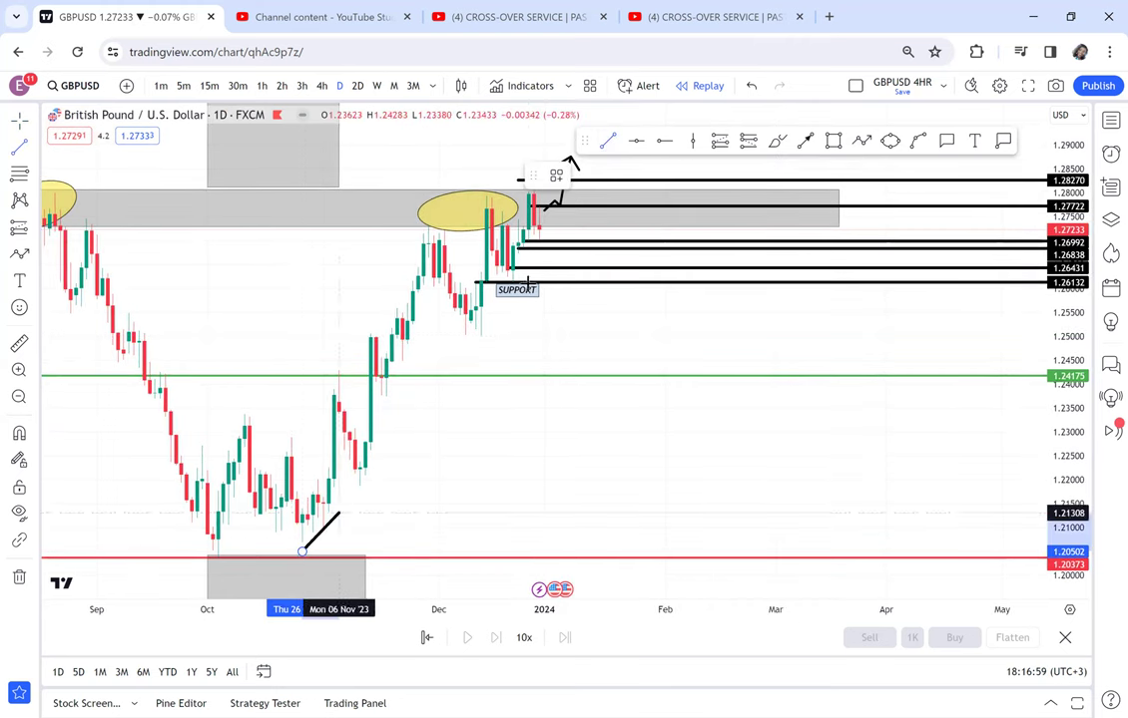
click(605, 187)
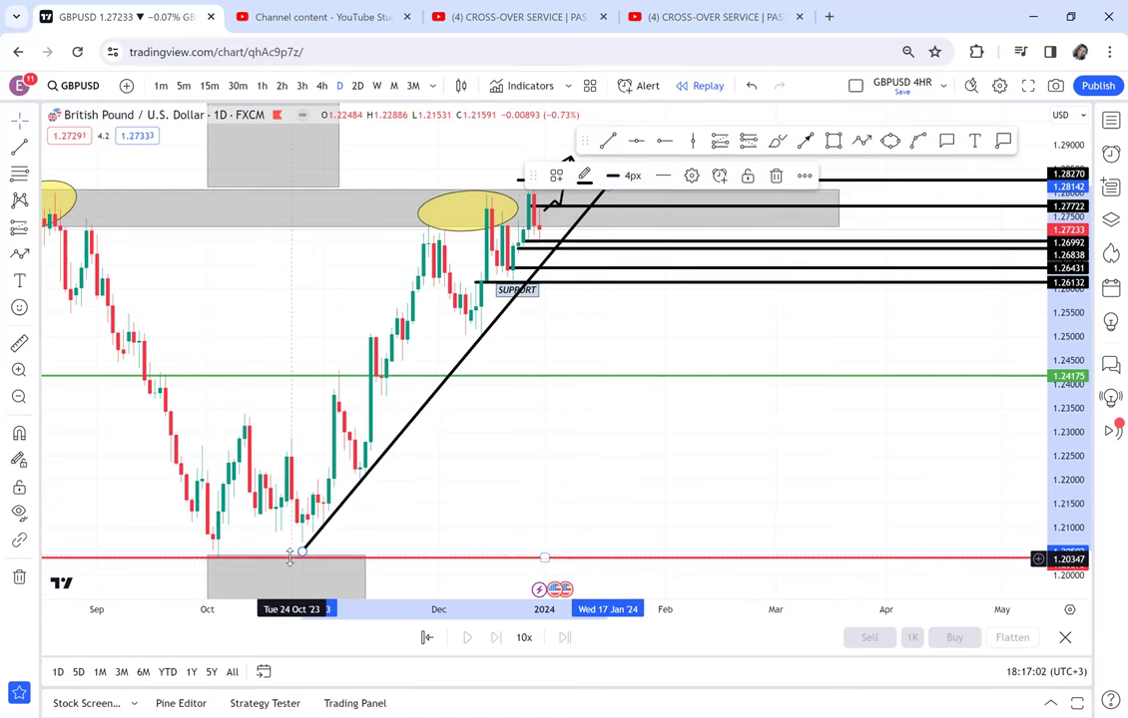
drag(300, 550, 292, 579)
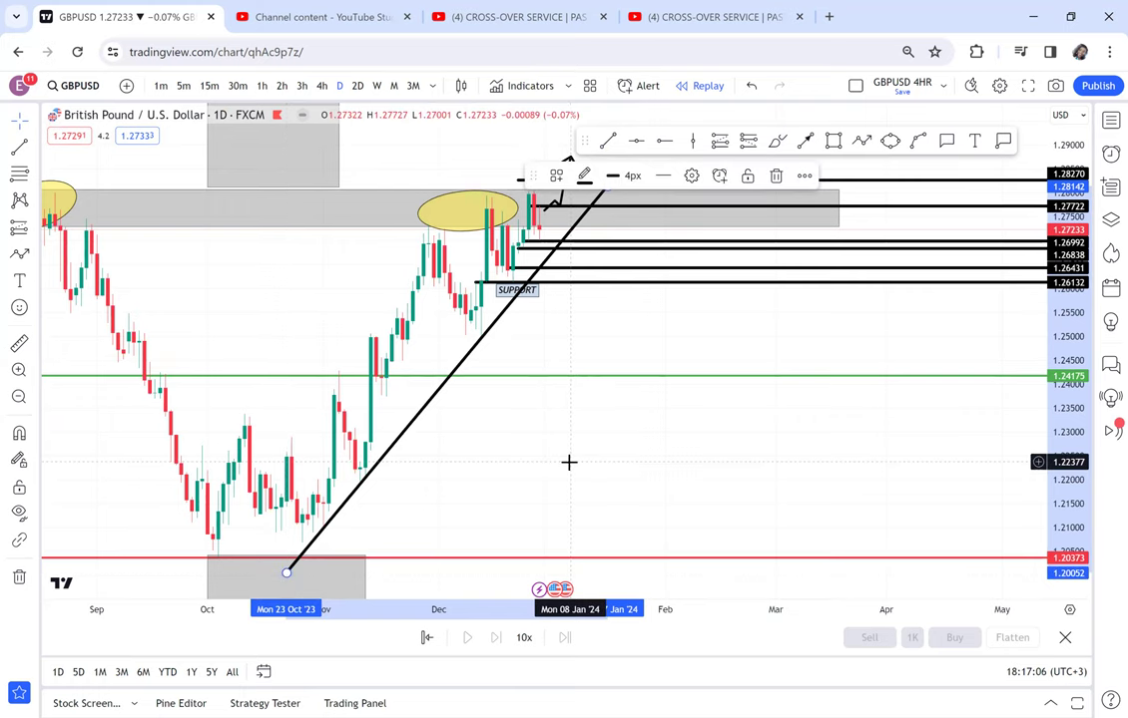
drag(569, 461, 999, 273)
drag(888, 269, 693, 471)
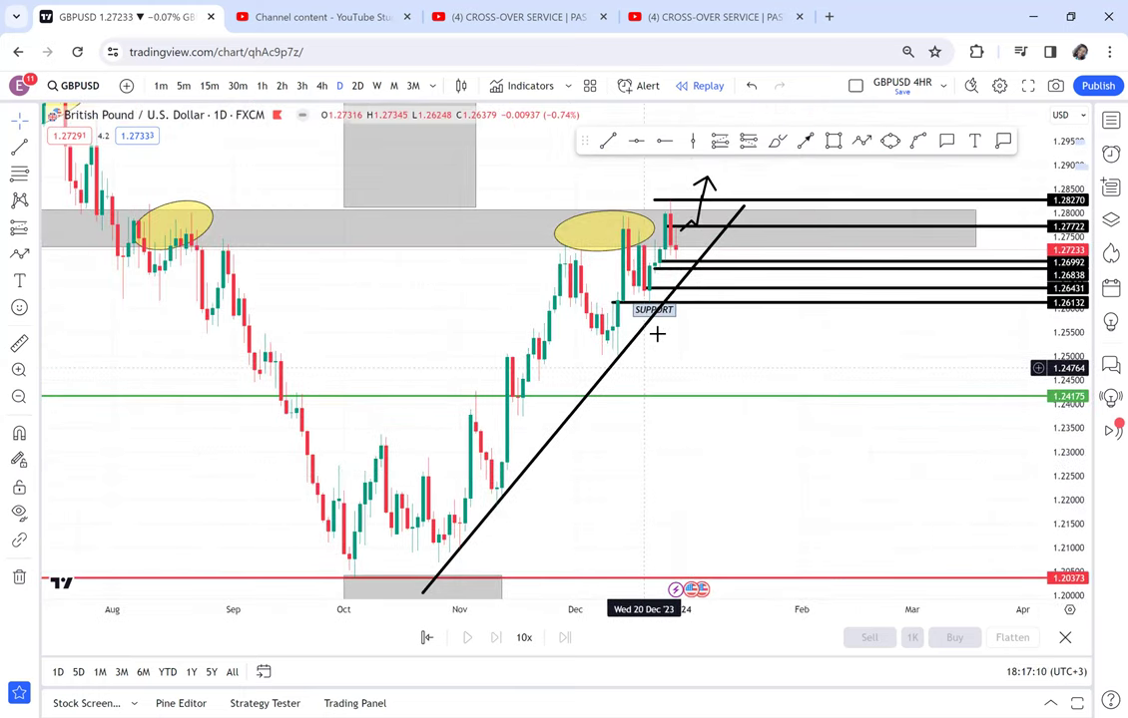
Switch to the monthly chart and remove all drawings from it.
click(393, 86)
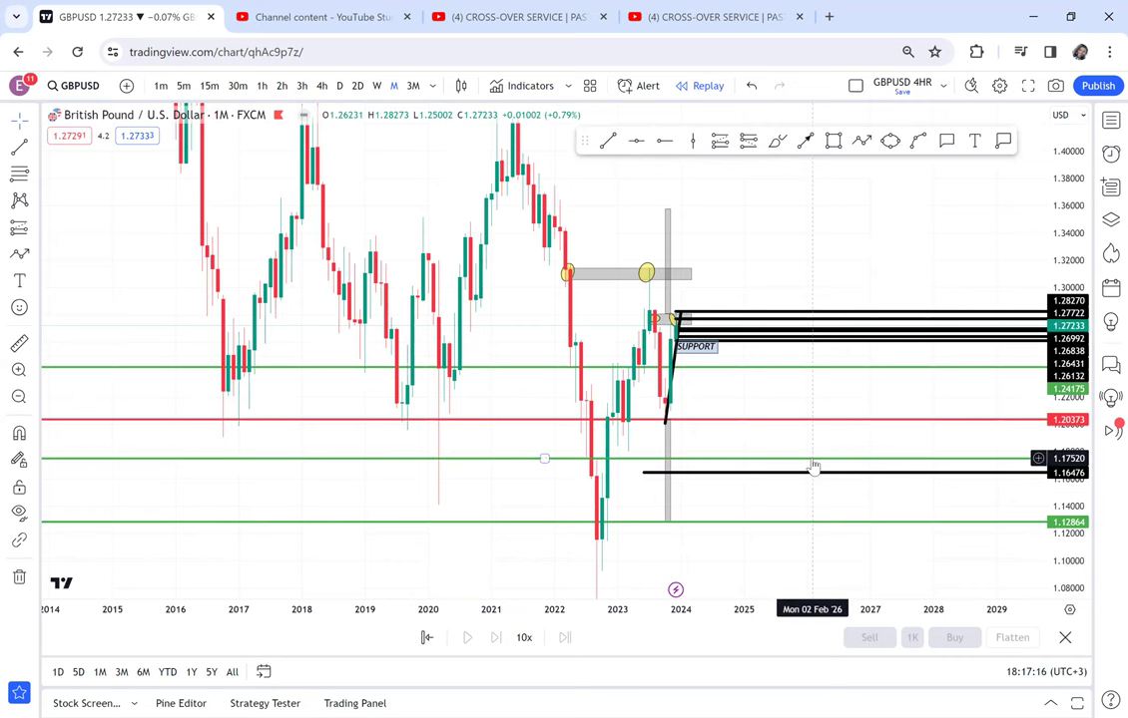
drag(760, 397, 603, 316)
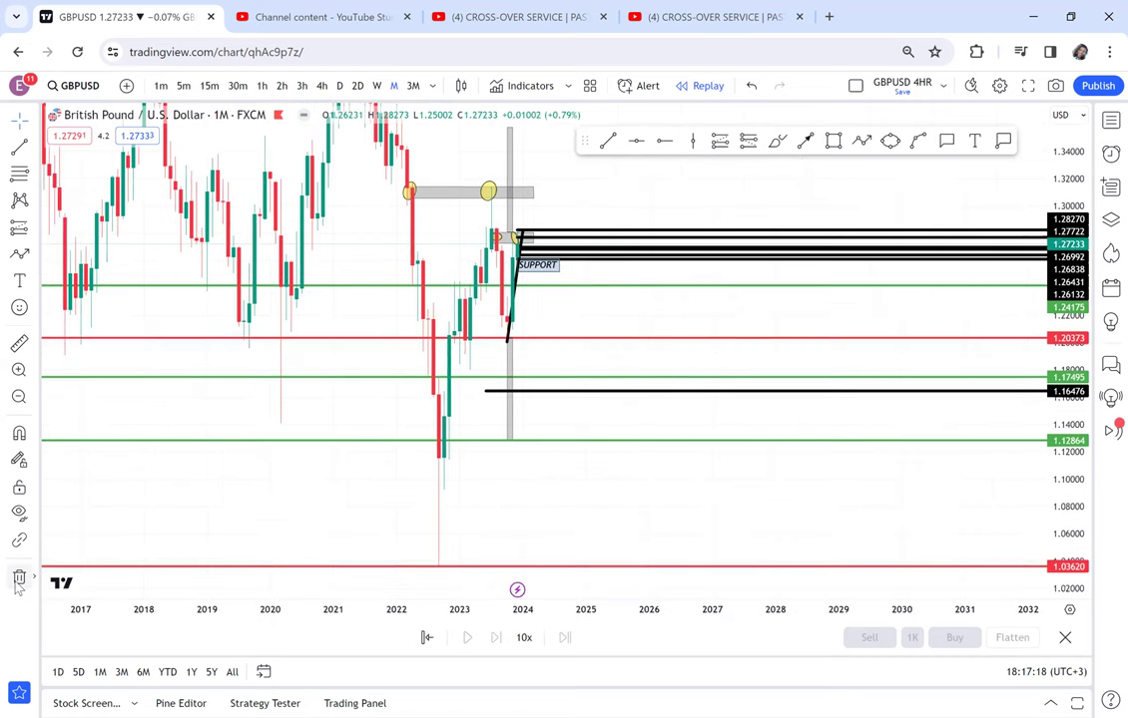
click(19, 578)
click(105, 577)
Draw a monthly trend line under the 2022 and 2023 lows, from about 1.025 in August 2022 to 1.26473 in April 2024.
click(607, 141)
click(440, 564)
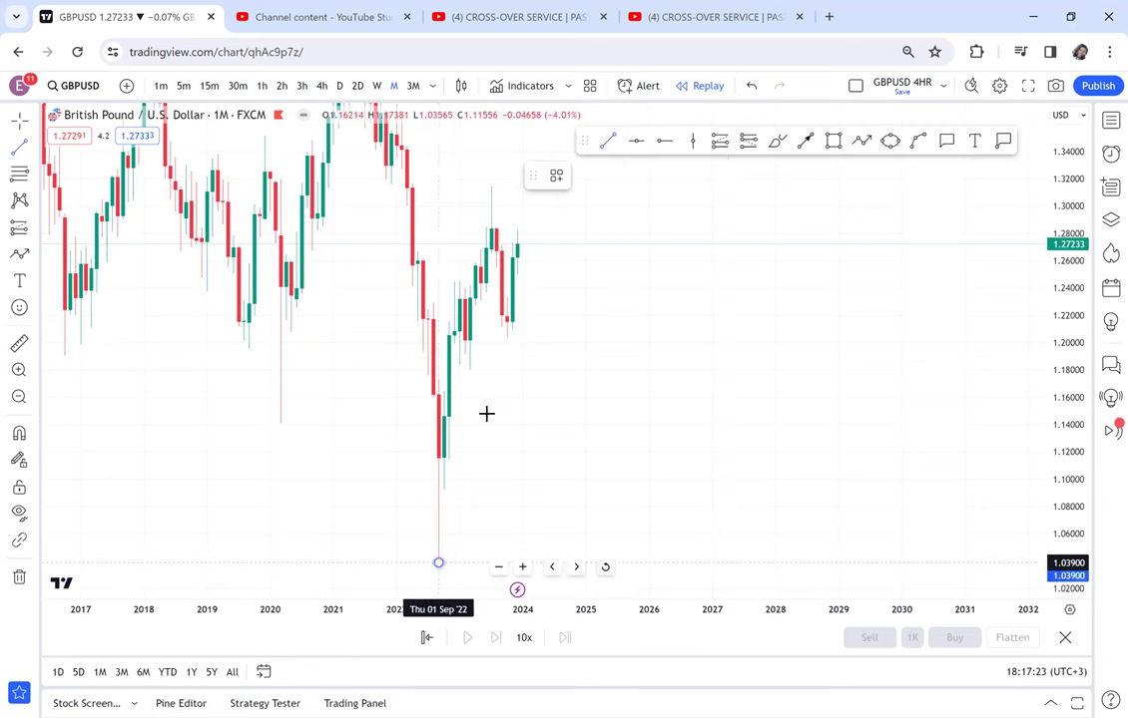
click(538, 256)
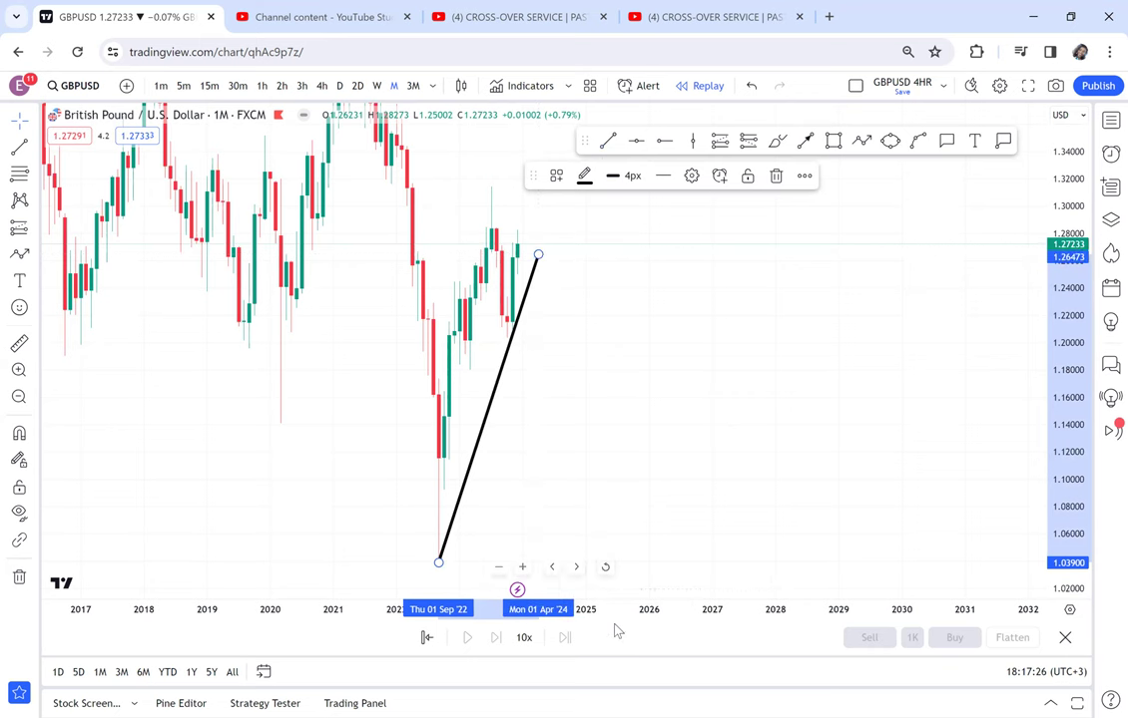
scroll(293, 415, up, 3)
drag(311, 407, 622, 318)
click(368, 449)
drag(367, 449, 364, 475)
drag(624, 307, 629, 449)
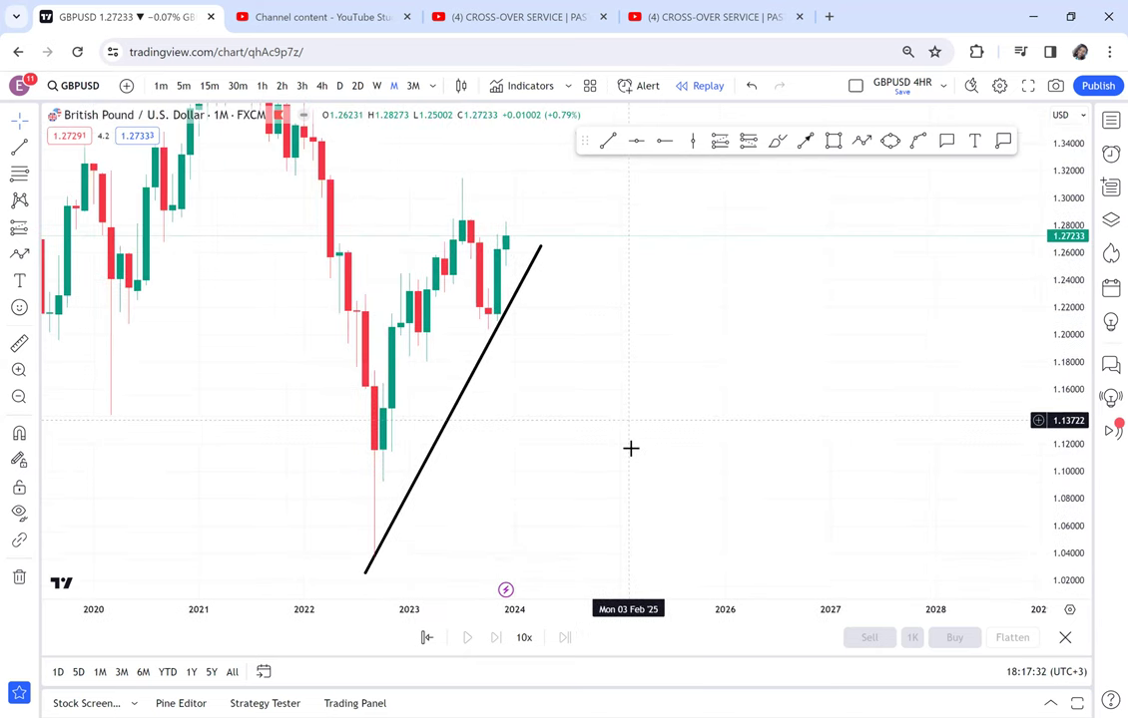
scroll(629, 448, up, 2)
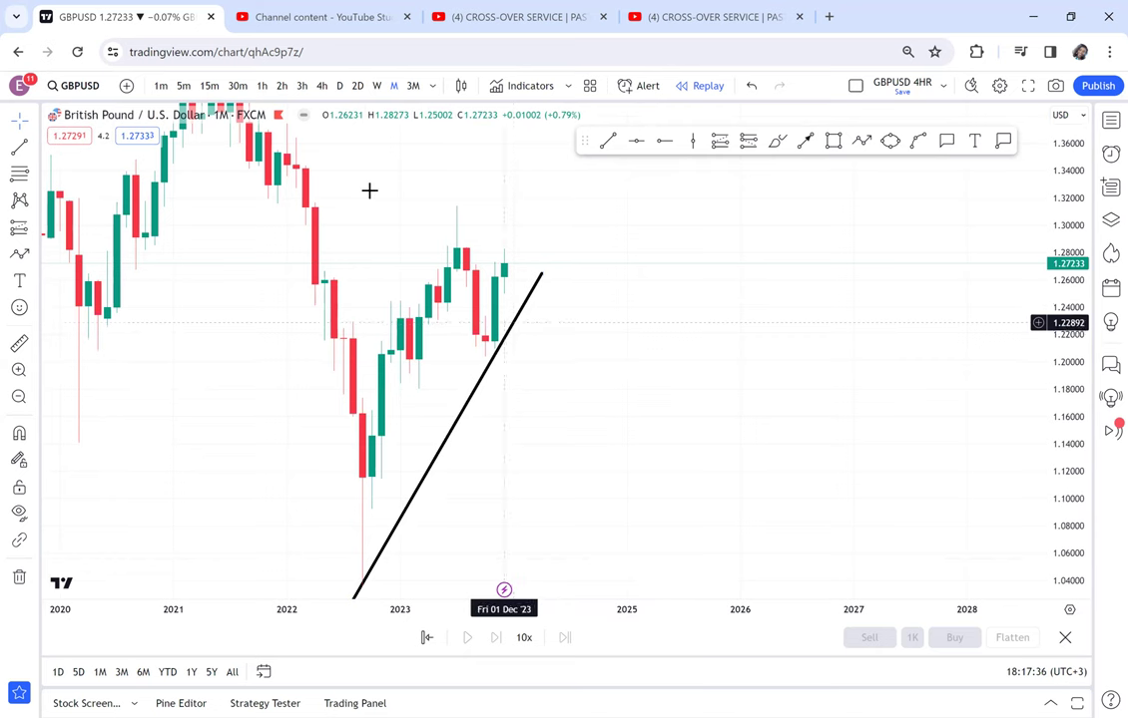
On the weekly chart, refit the trend line to the lows, starting about 1.0027 in July 2022 and ending about 1.283 in April 2024.
click(376, 87)
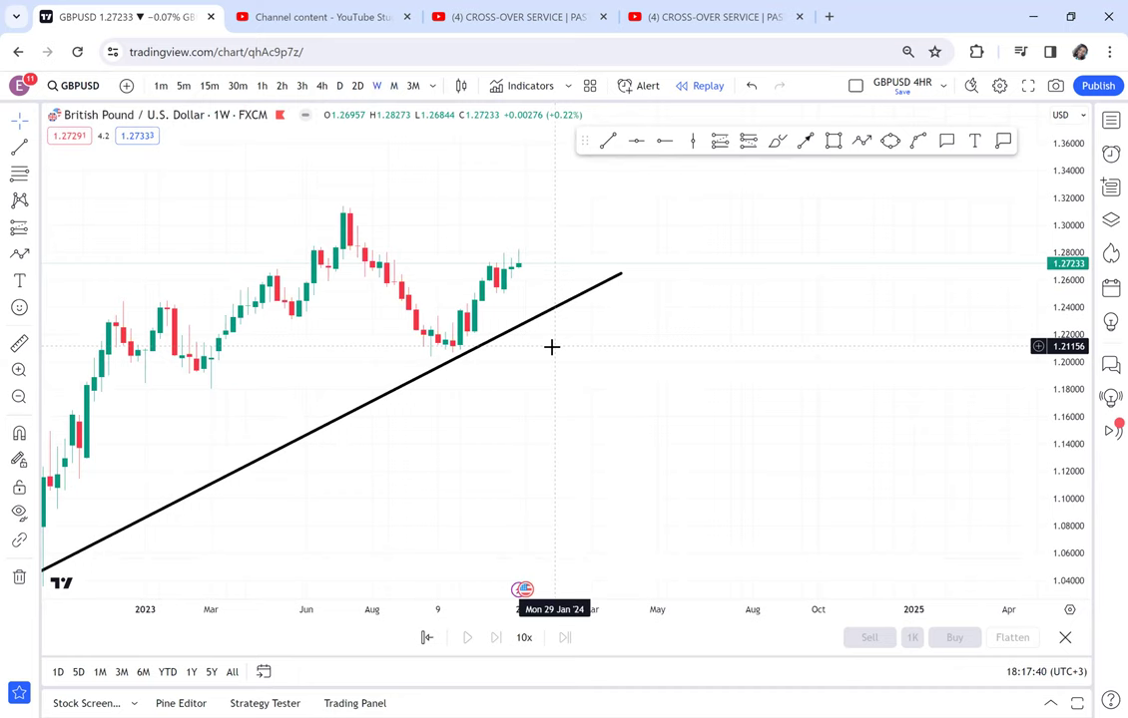
scroll(775, 295, left, 5)
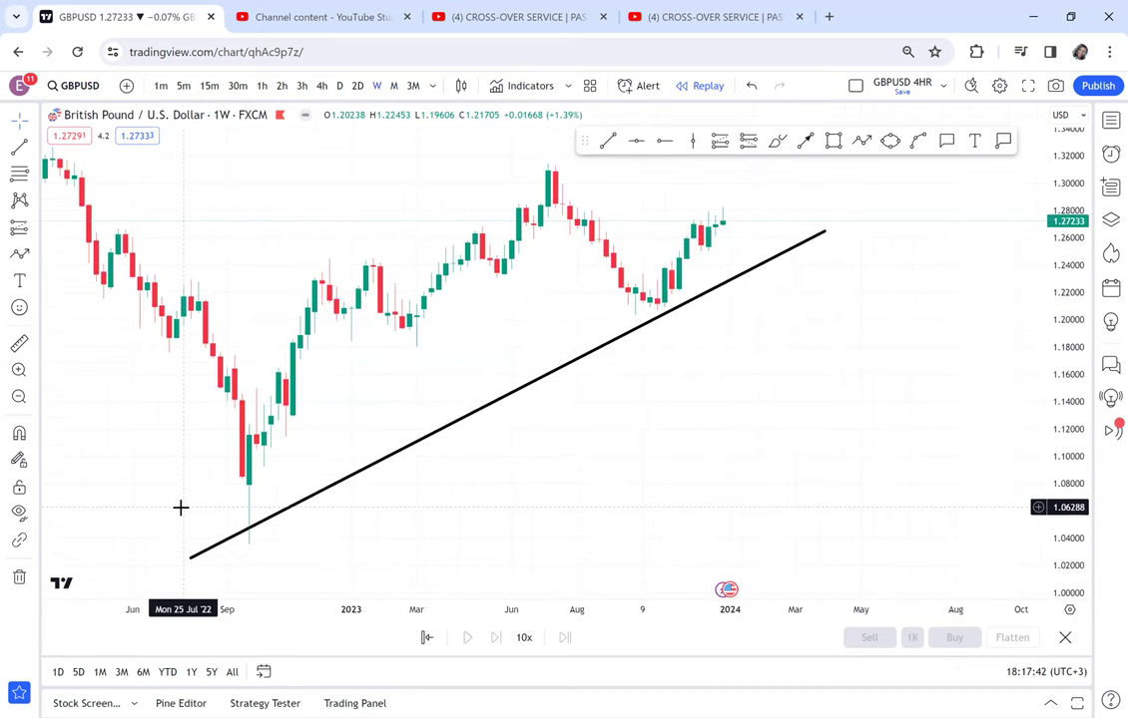
scroll(246, 468, left, 3)
click(237, 517)
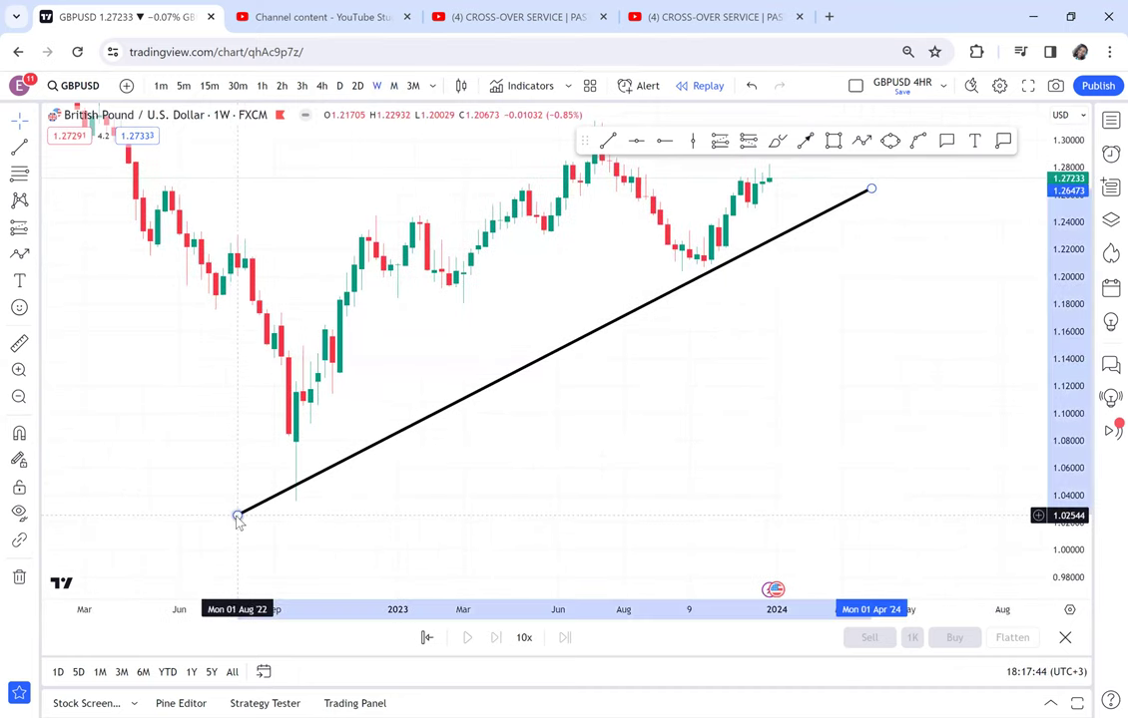
drag(237, 519, 220, 552)
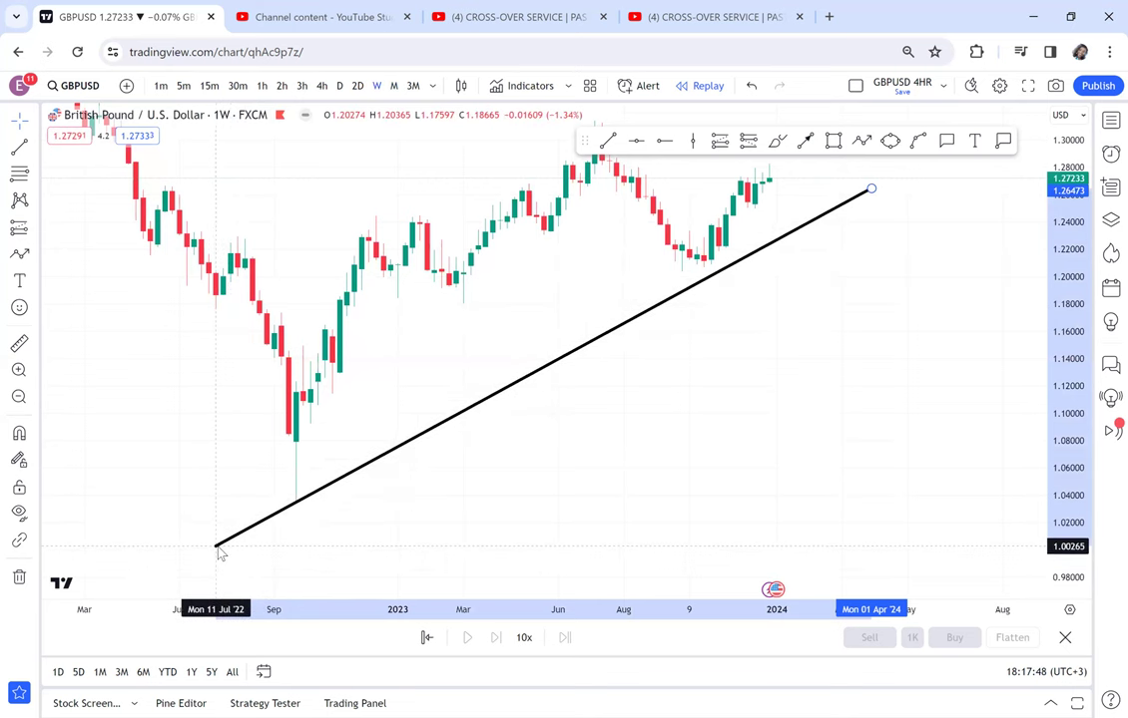
drag(828, 332, 712, 463)
drag(770, 299, 790, 275)
drag(671, 434, 658, 485)
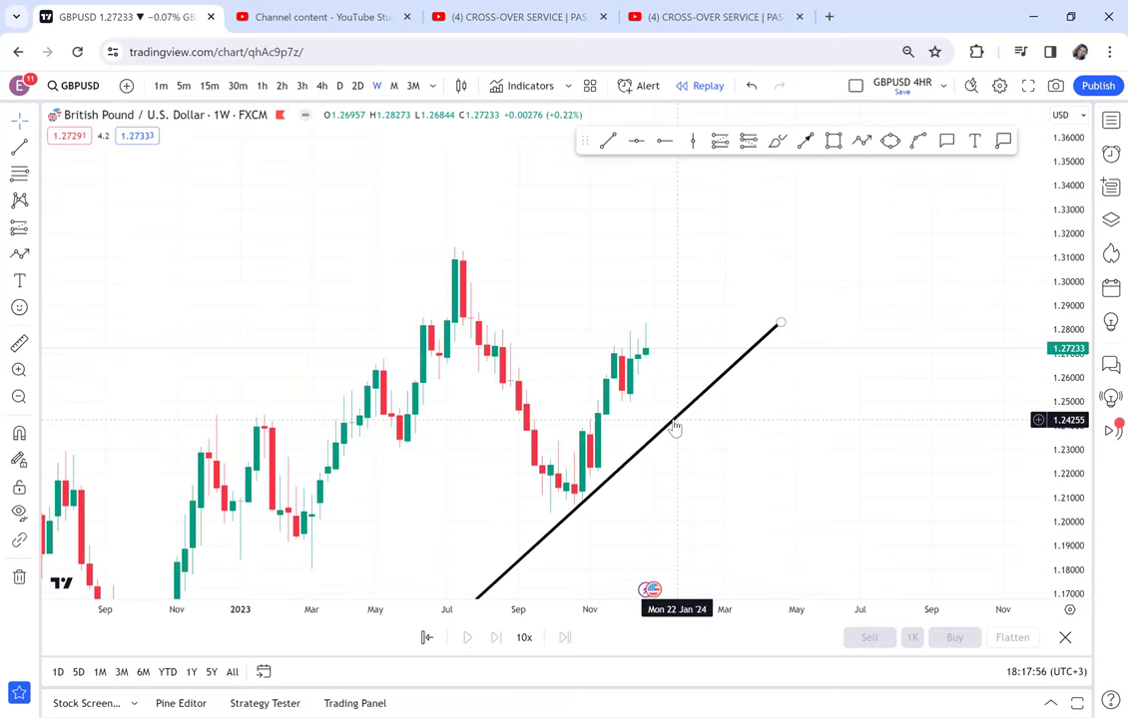
Draw a horizontal ray at 1.25089 from 23 October 2023 on the weekly chart, beneath the recent December lows.
click(664, 141)
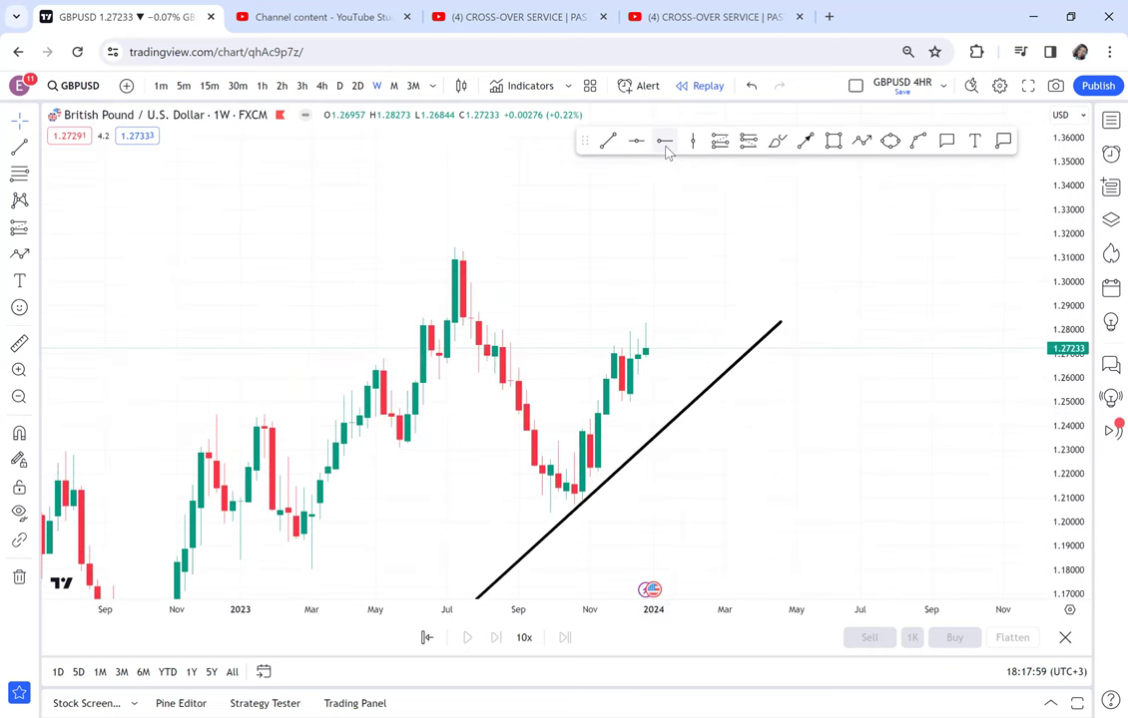
click(575, 400)
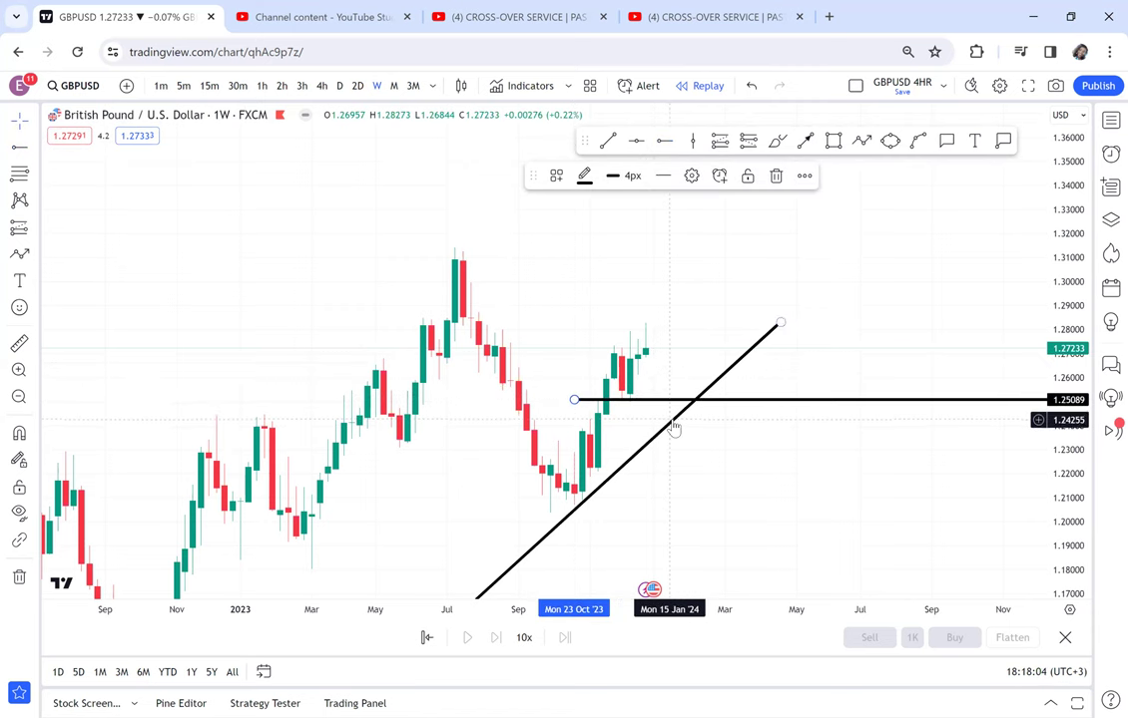
click(707, 231)
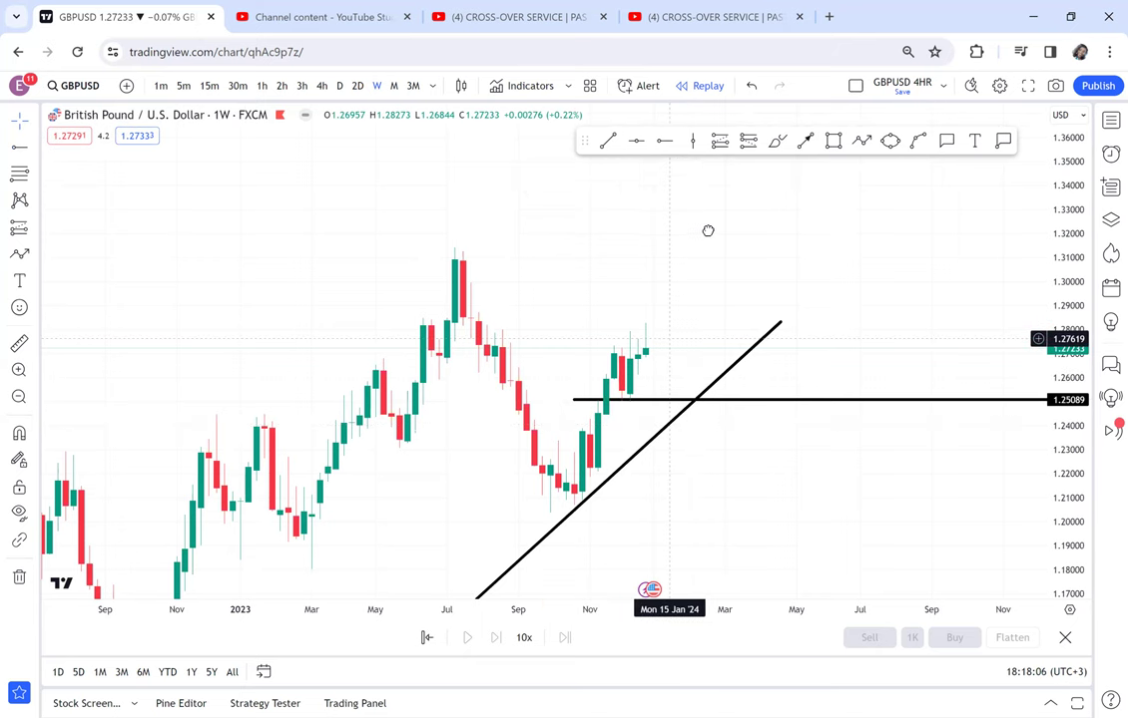
scroll(708, 231, left, 2)
scroll(698, 194, right, 4)
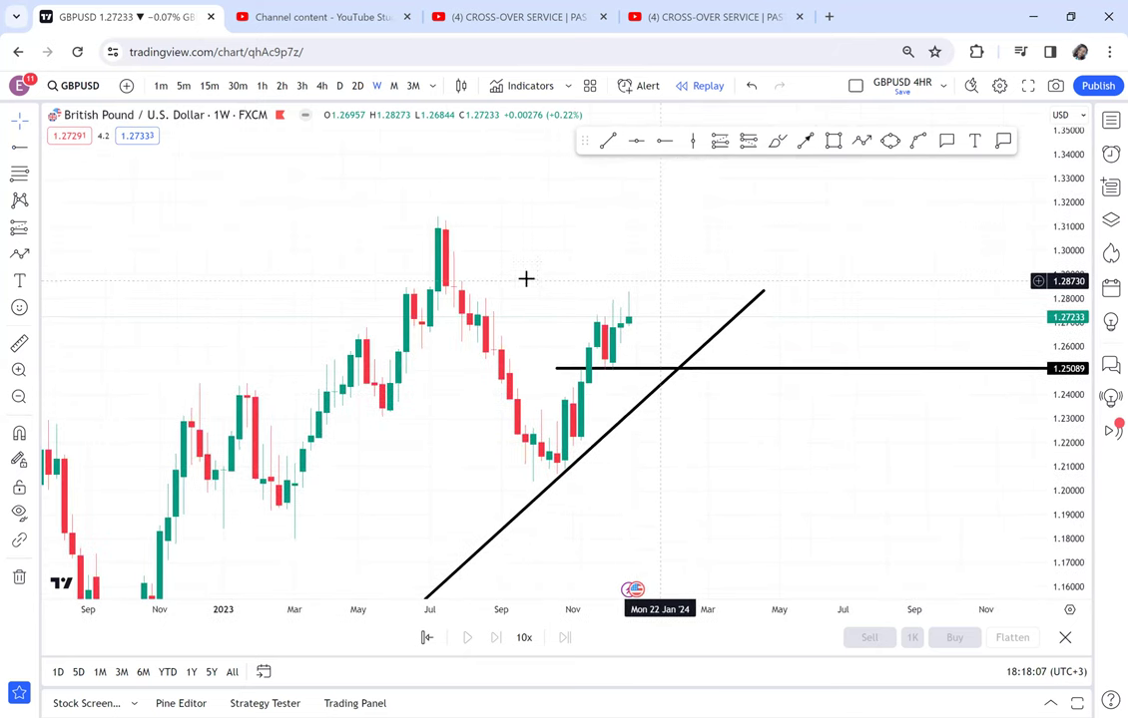
On the daily chart, draw a steeper trend line from 1.20891 on 1 November 2023 to 1.28514 on 17 January 2024.
click(340, 86)
scroll(509, 352, left, 3)
scroll(509, 353, down, 1)
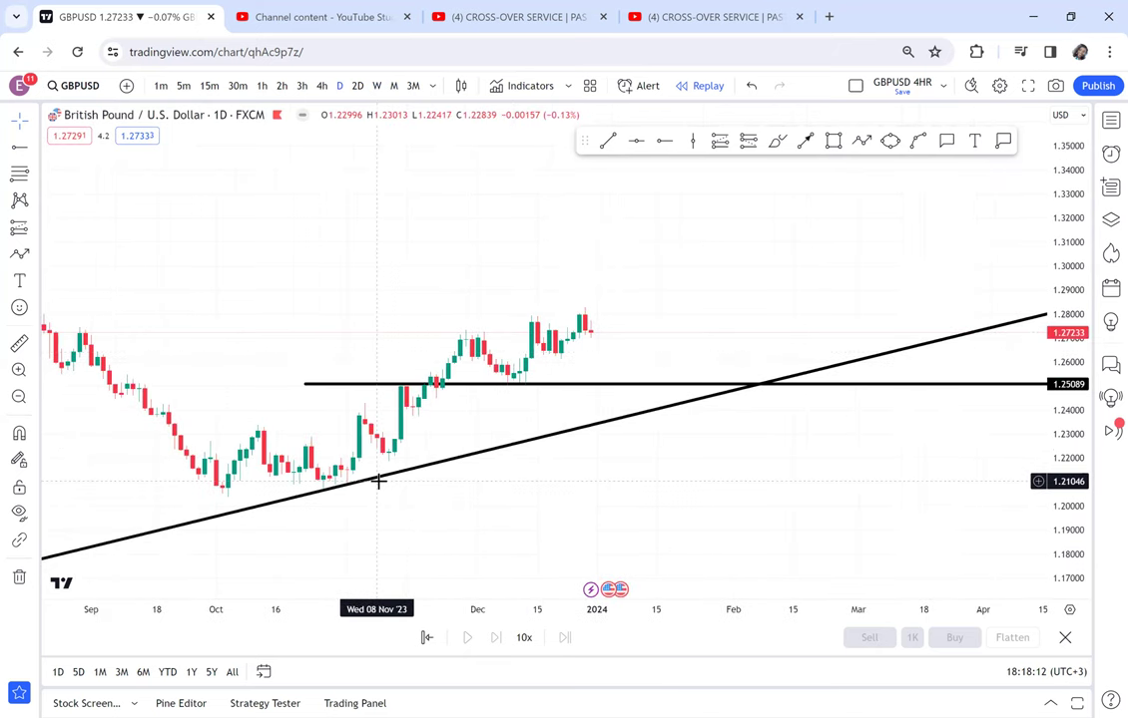
click(608, 141)
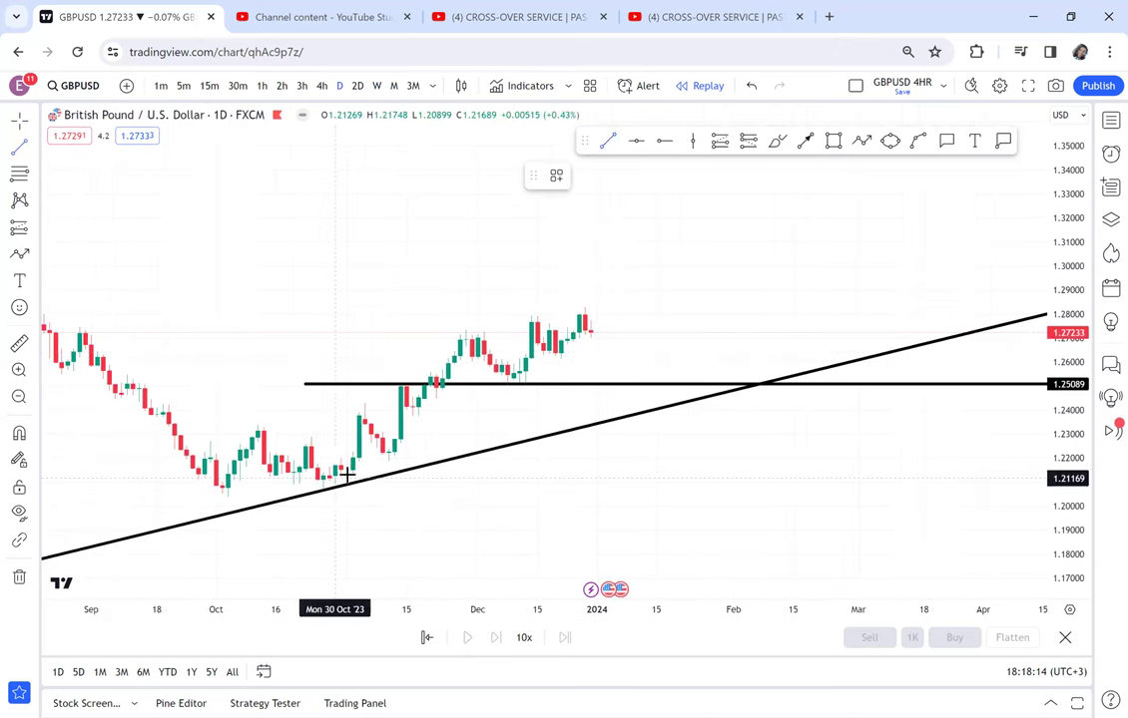
click(347, 484)
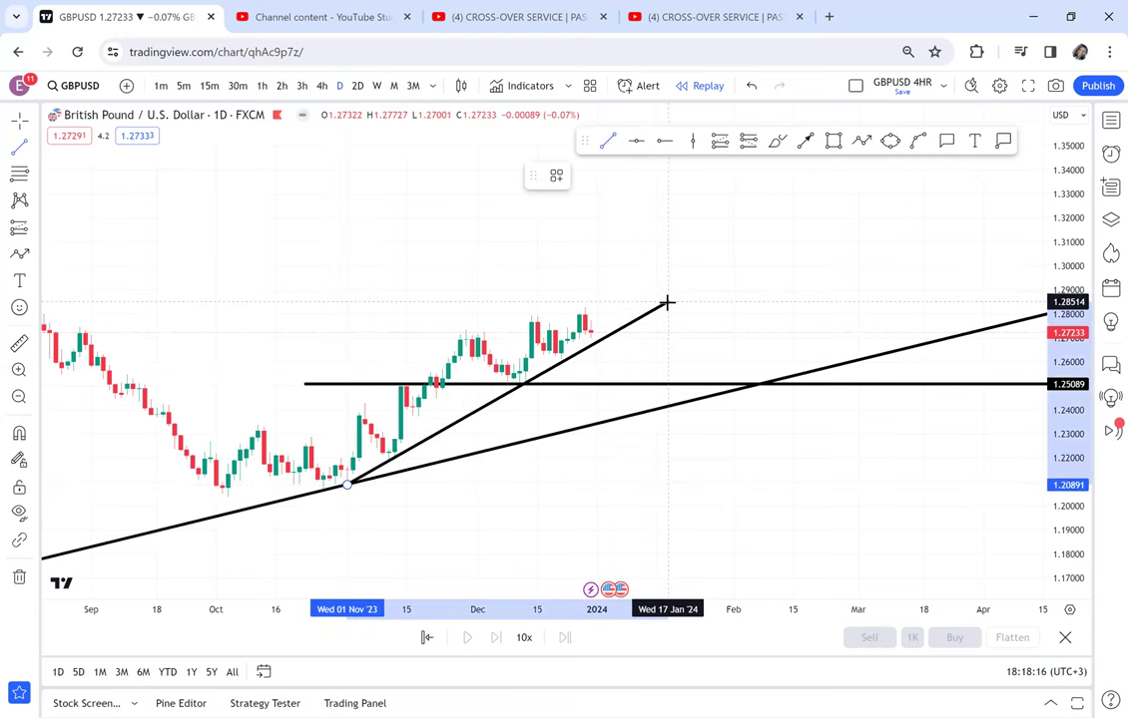
click(667, 301)
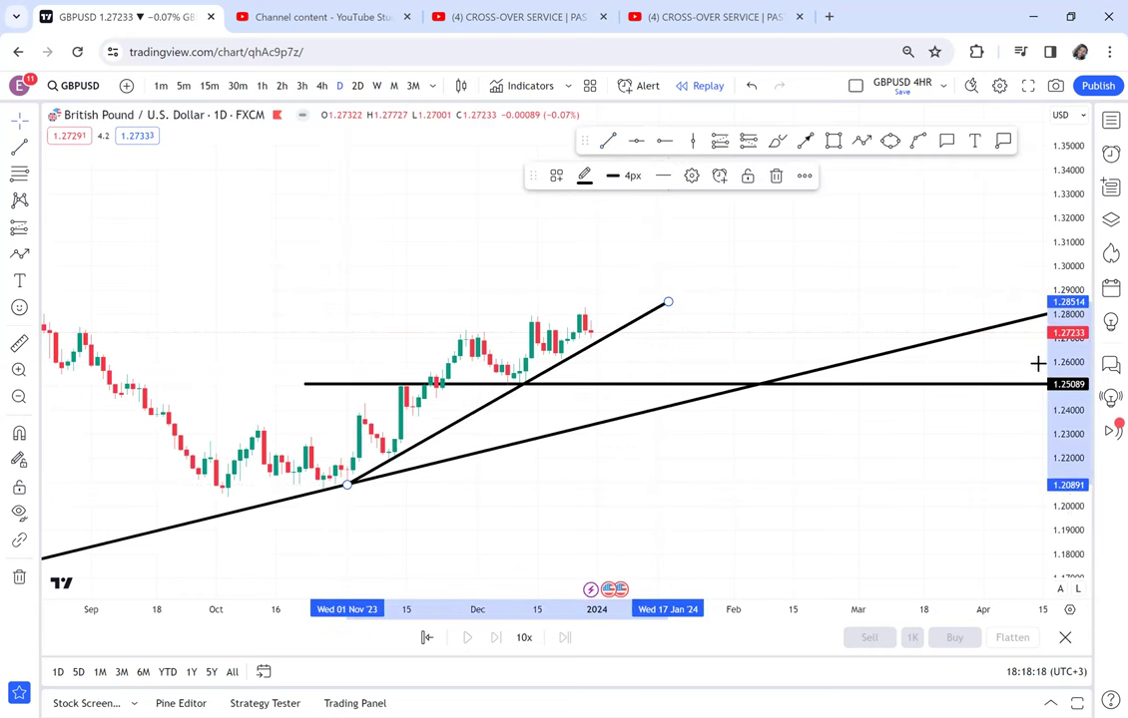
Delete the horizontal ray at 1.25089.
scroll(1038, 363, up, 3)
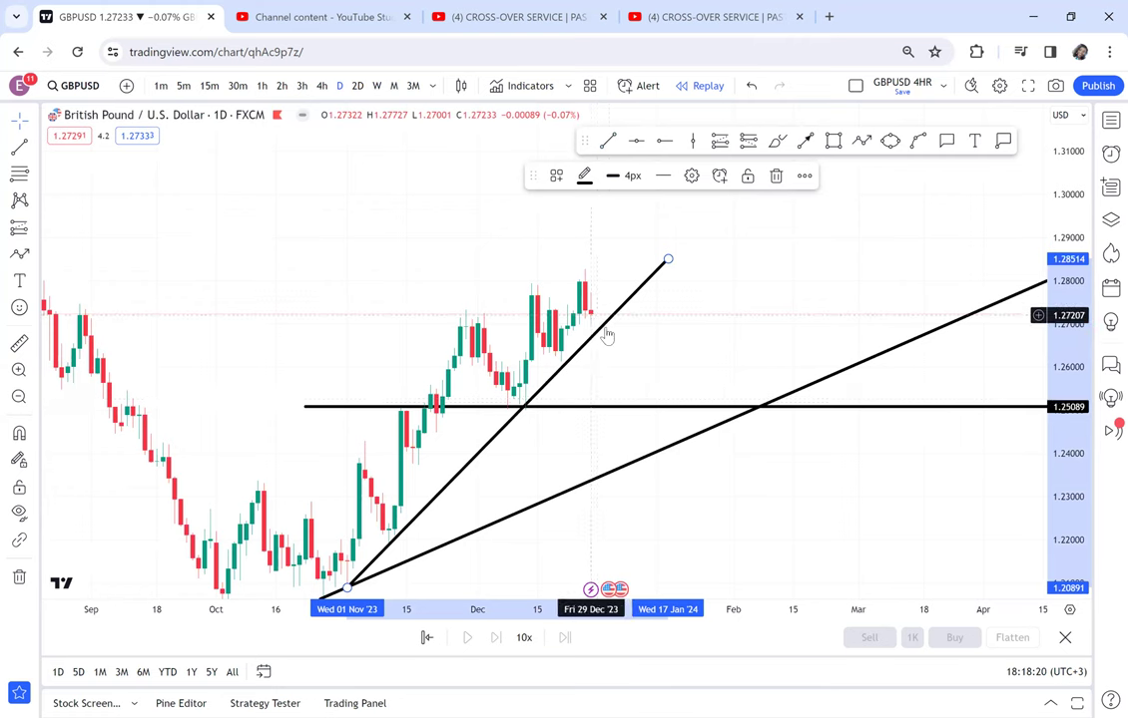
click(608, 406)
key(Delete)
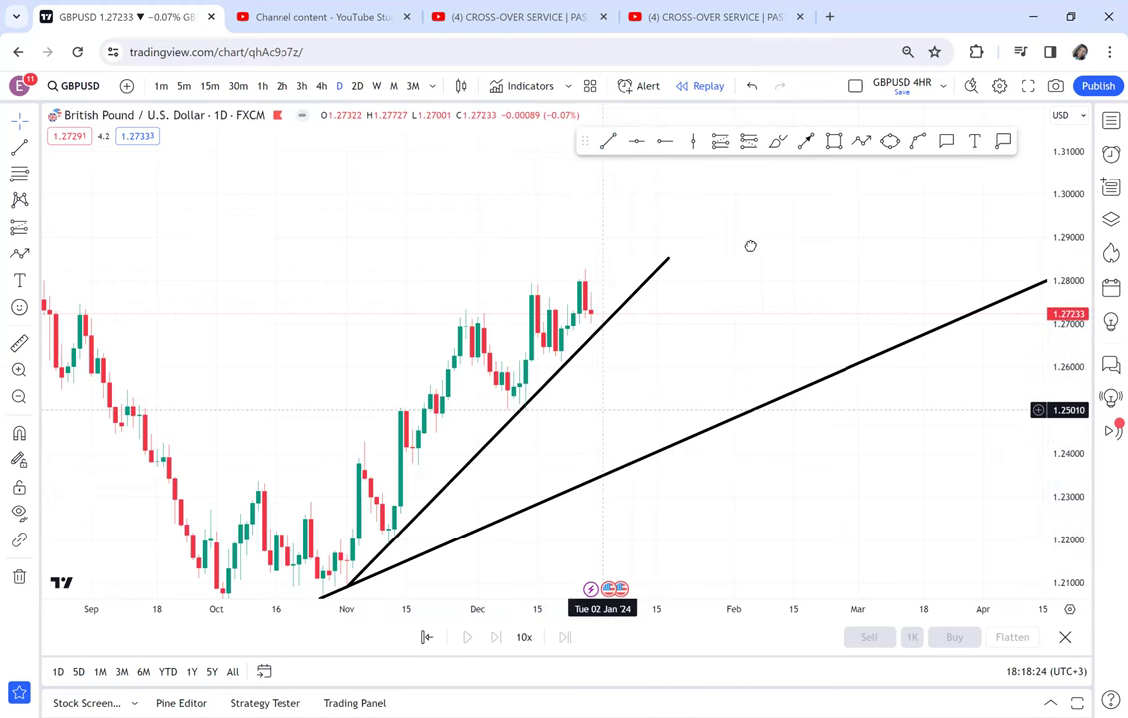
drag(749, 246, 762, 231)
drag(726, 285, 644, 417)
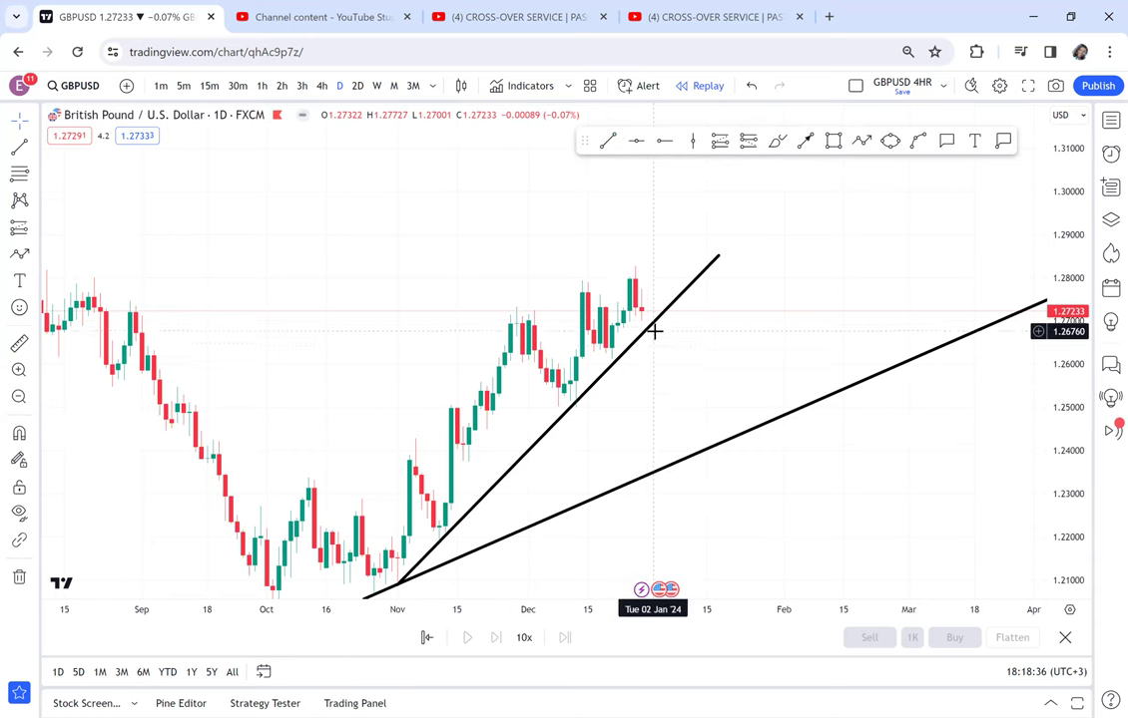
Draw a horizontal ray at about 1.261 from early December 2023 on the daily chart.
click(662, 144)
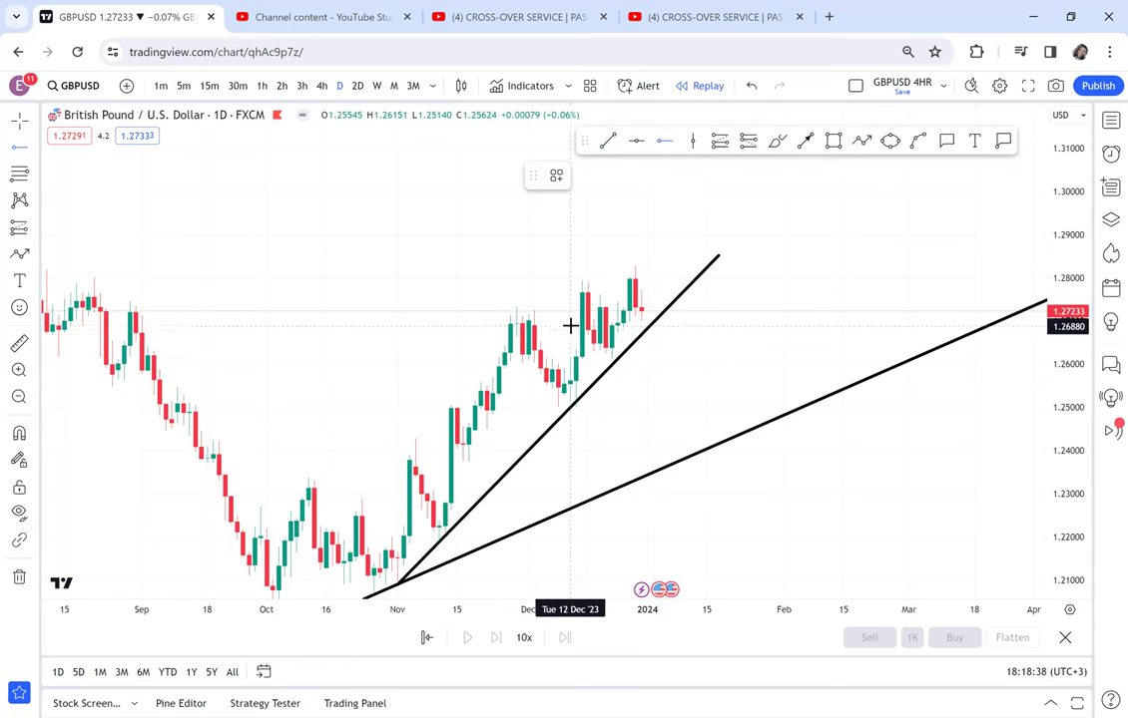
click(552, 359)
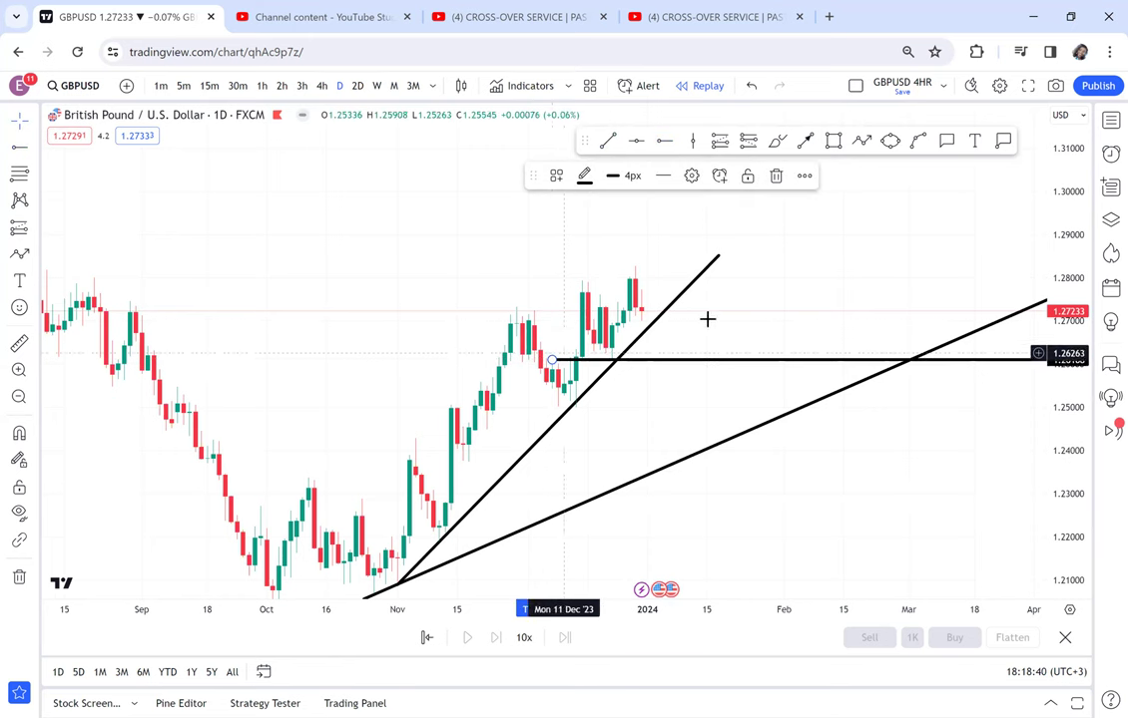